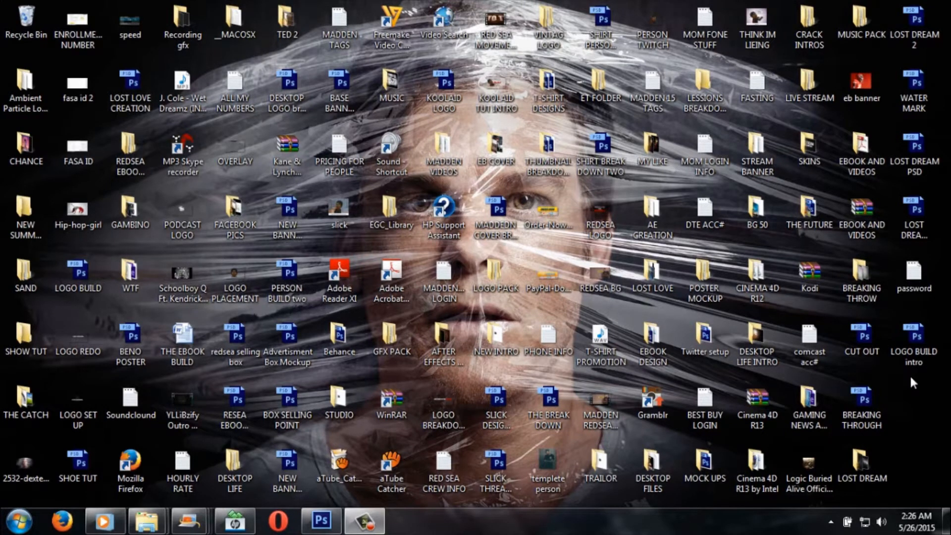
Step: Switch to Photoshop and hide Layer 8 and all layers beneath it in SHOE TUT.psd, keeping only background Layer 0 shown below the text
left_click(321, 521)
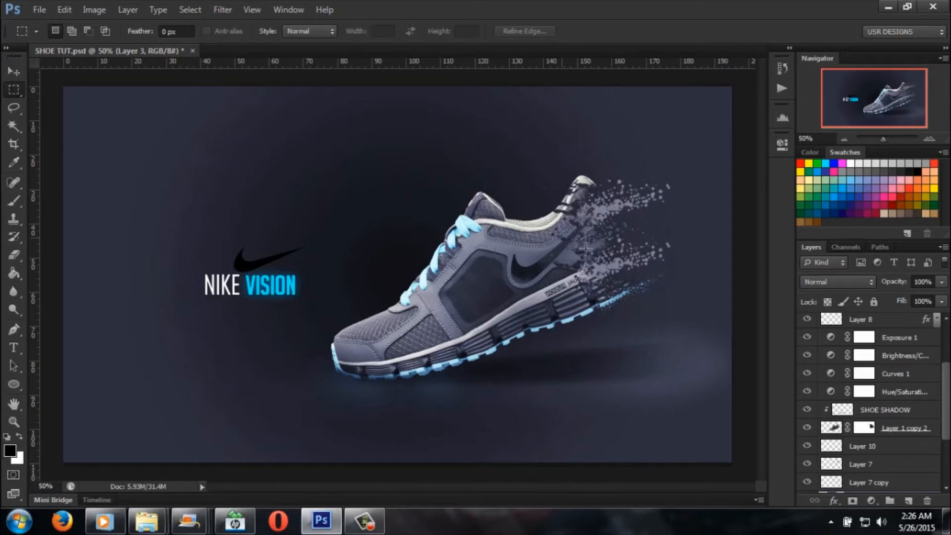
left_click(807, 320)
left_click_drag(811, 337, 808, 415)
scroll(809, 416, "down", 3)
left_click_drag(811, 342, 809, 487)
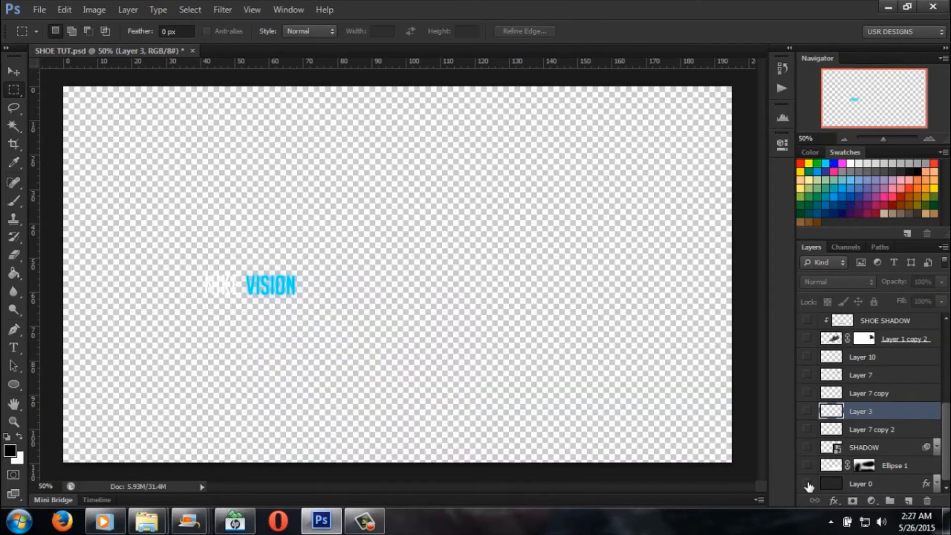
left_click(808, 484)
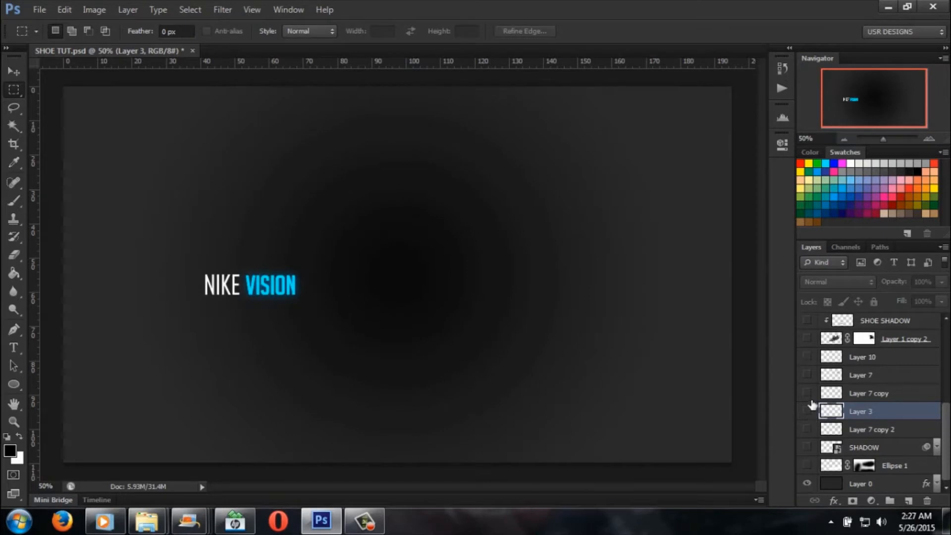
scroll(814, 391, "up", 3)
scroll(814, 392, "down", 2)
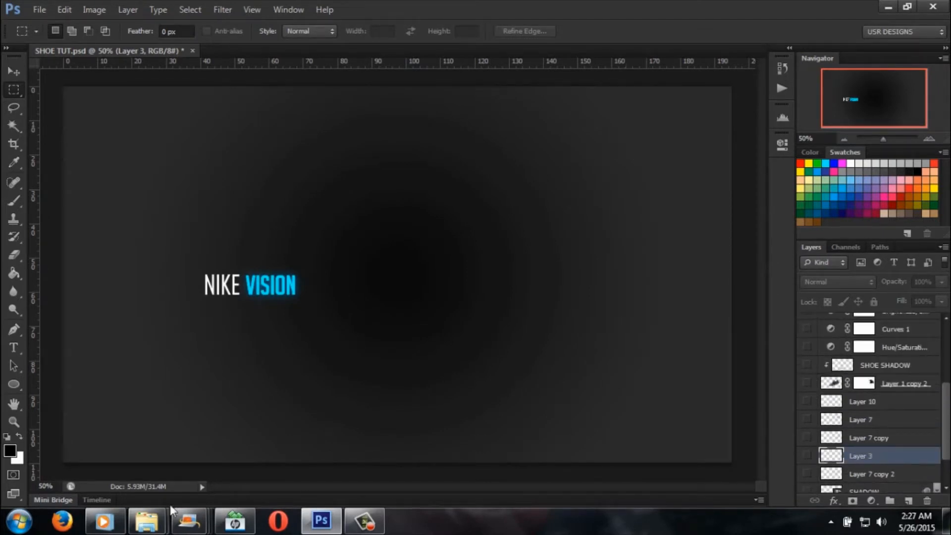
Step: Inspect the logo and shoe 4 source images in the SHOW TUT folder, and close the folder window
mouse_move(147, 523)
left_click(237, 459)
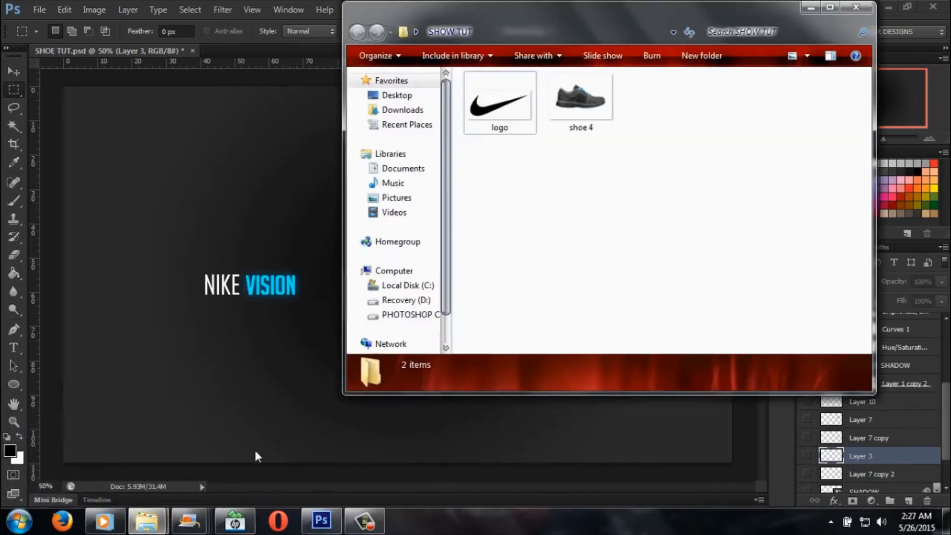
left_click(592, 101)
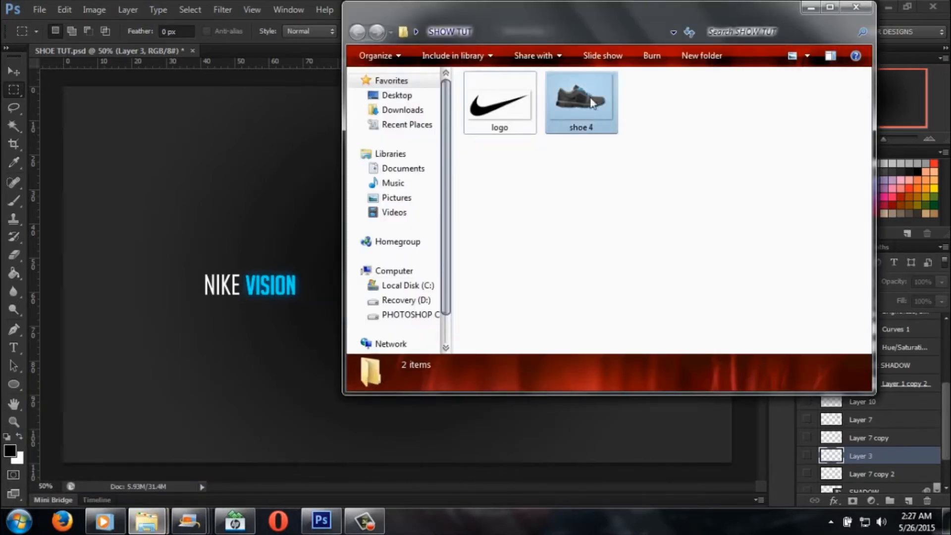
left_click(515, 105)
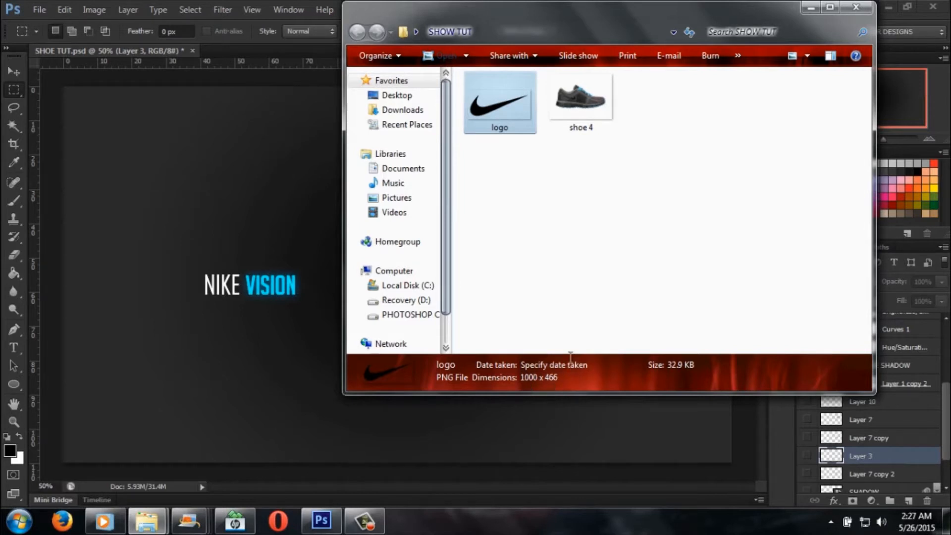
left_click(587, 123)
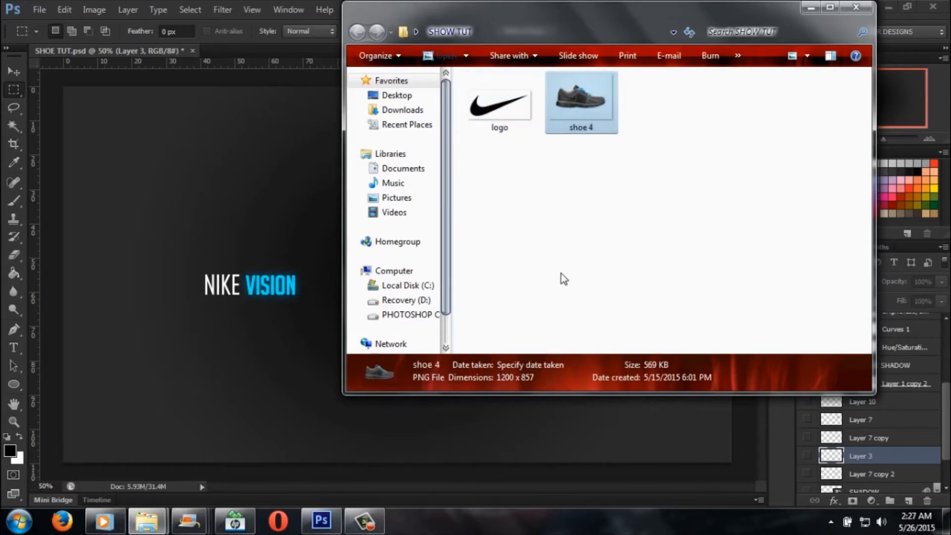
left_click(857, 7)
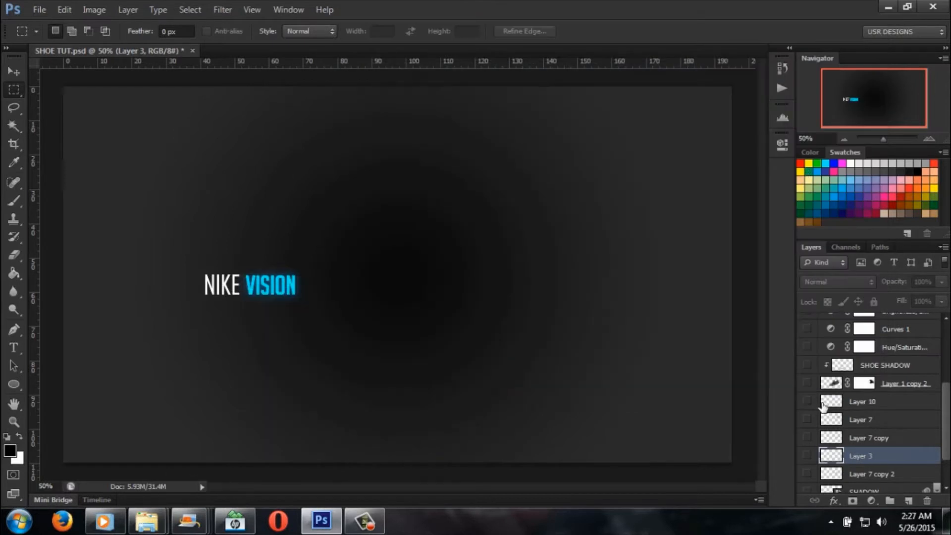
Step: Show all the hidden layers again from Ellipse 1 up through the shoe, shadow, adjustment layers and Layer 8
scroll(822, 478, "down", 1)
left_click_drag(807, 466, 808, 339)
scroll(825, 394, "up", 3)
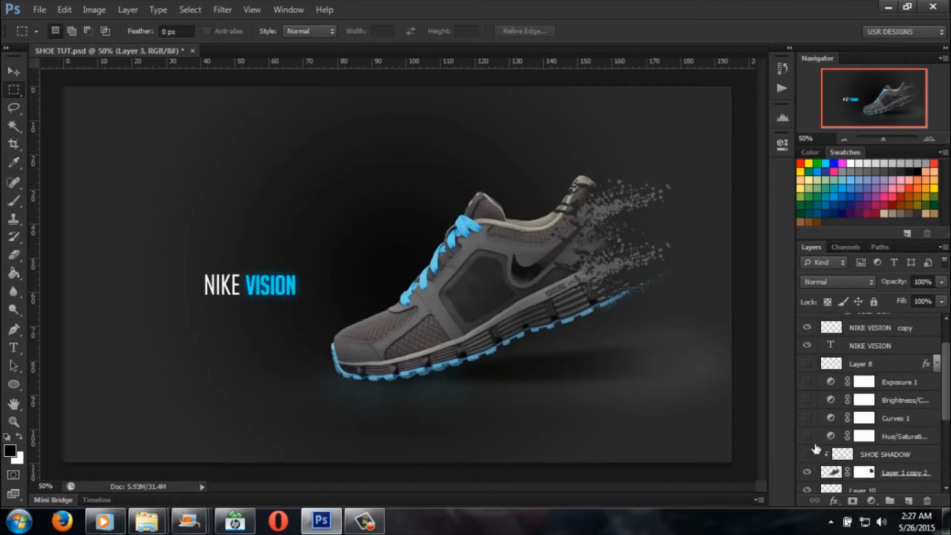
left_click_drag(807, 454, 809, 363)
scroll(811, 396, "up", 2)
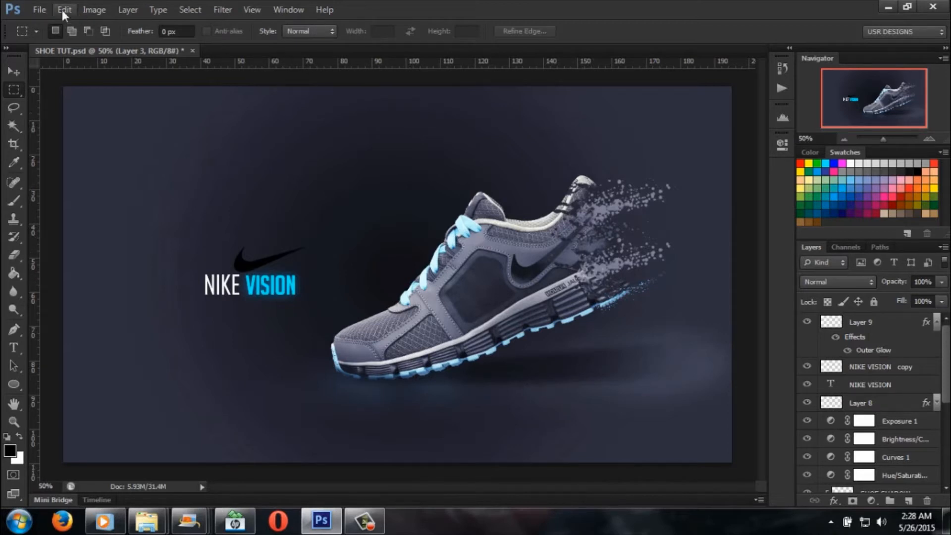
Step: Create a new document with the Film & Video preset at HDTV 1080p/29.97, 1920 by 1080 pixels and 72 pixels/inch
left_click(43, 10)
left_click(44, 23)
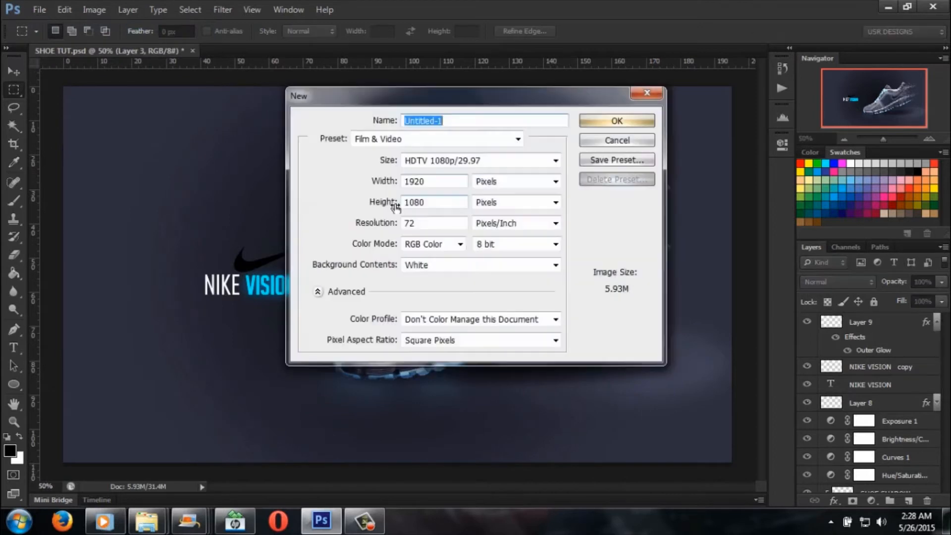
left_click(517, 140)
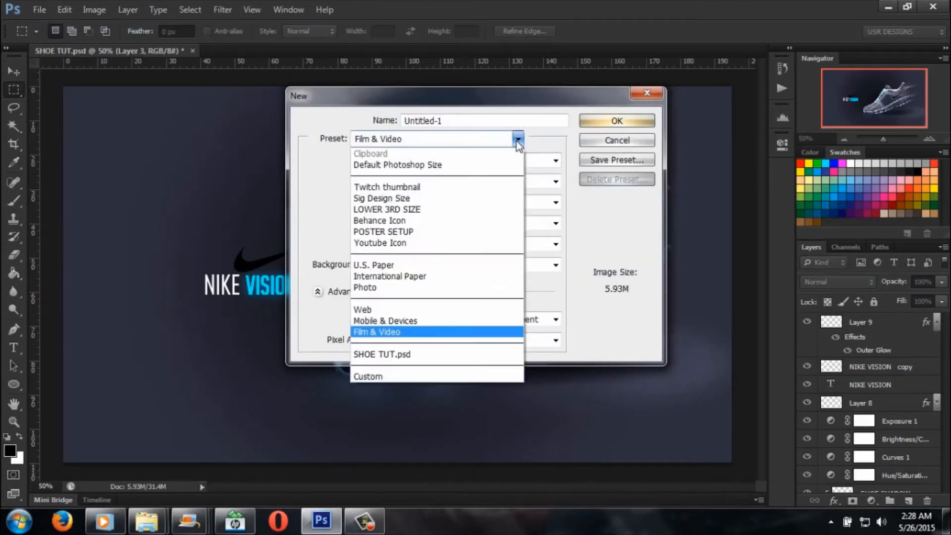
left_click(420, 332)
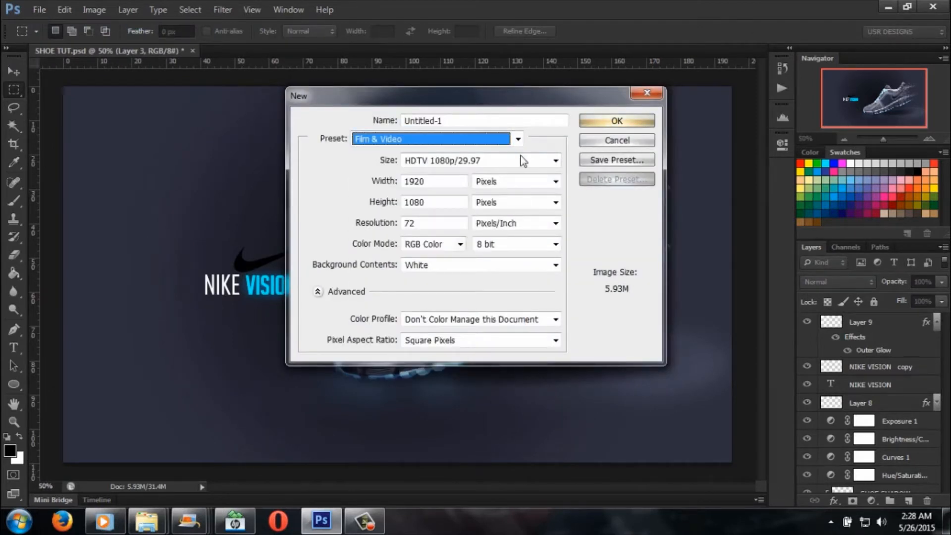
left_click(555, 161)
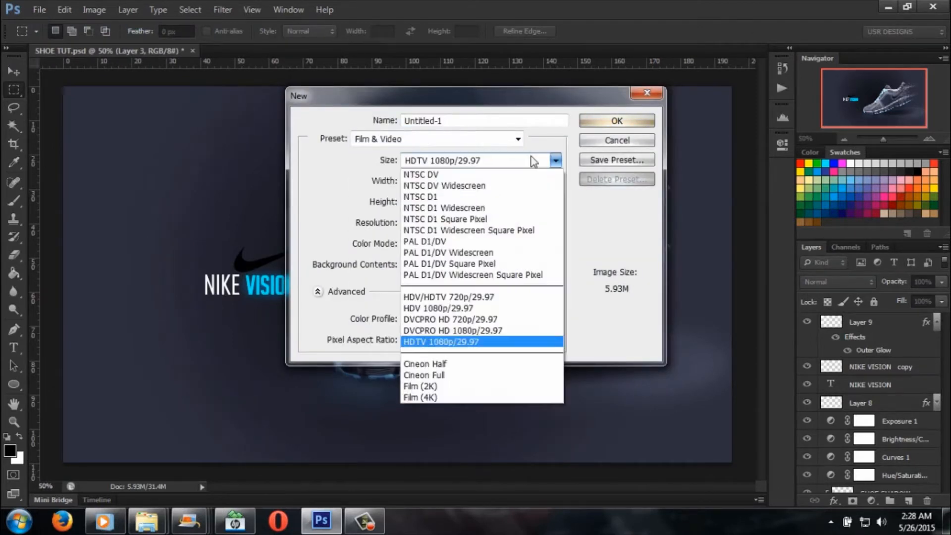
left_click(450, 342)
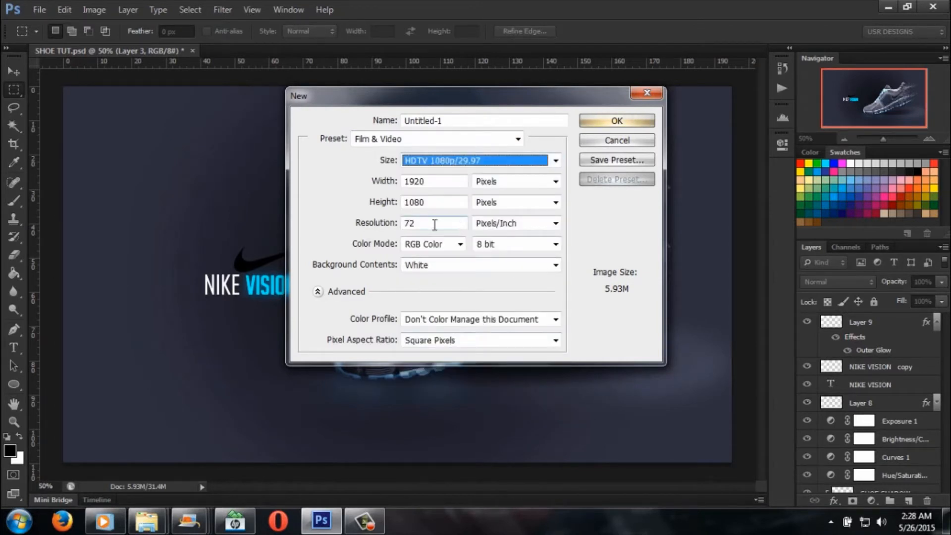
left_click_drag(426, 226, 401, 227)
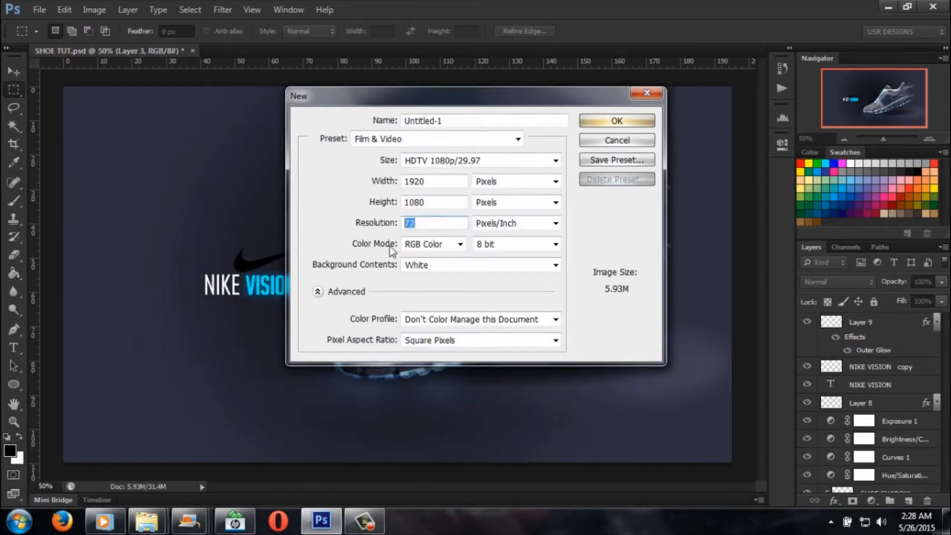
left_click(611, 124)
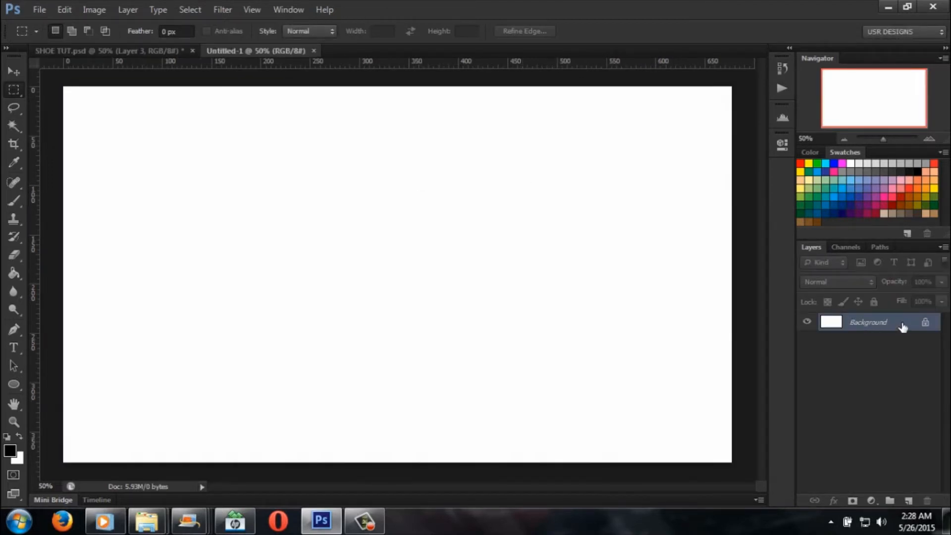
Step: Return to SHOE TUT.psd and hide the Exposure, Brightness/Contrast, Curves and Hue/Saturation adjustment layers
left_click(134, 50)
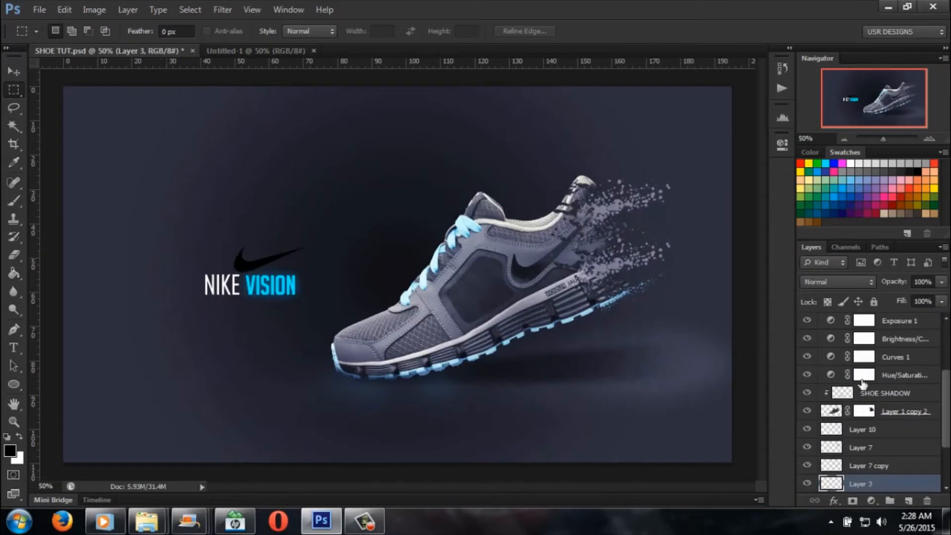
left_click(807, 321)
left_click(807, 338)
left_click(808, 357)
left_click(807, 375)
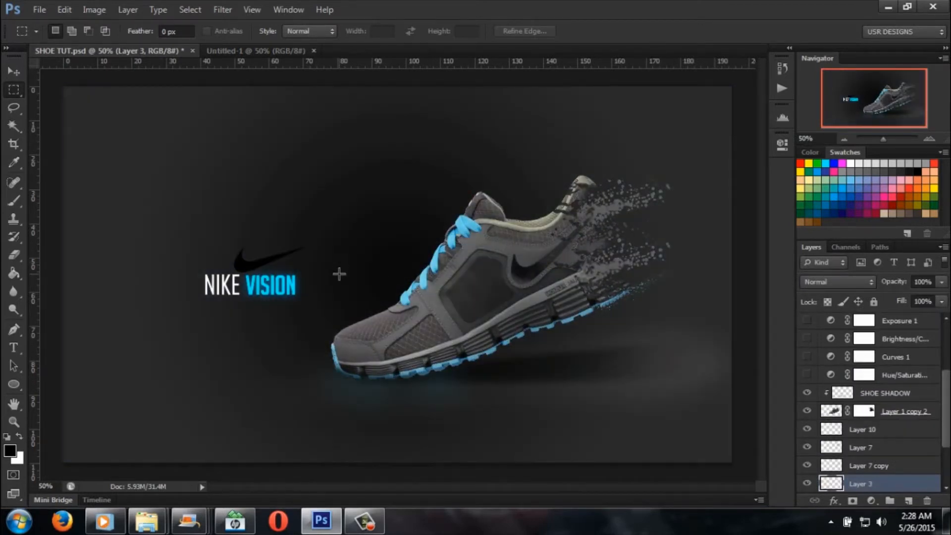
left_click_drag(161, 206, 627, 333)
left_click(606, 321)
scroll(821, 403, "up", 3)
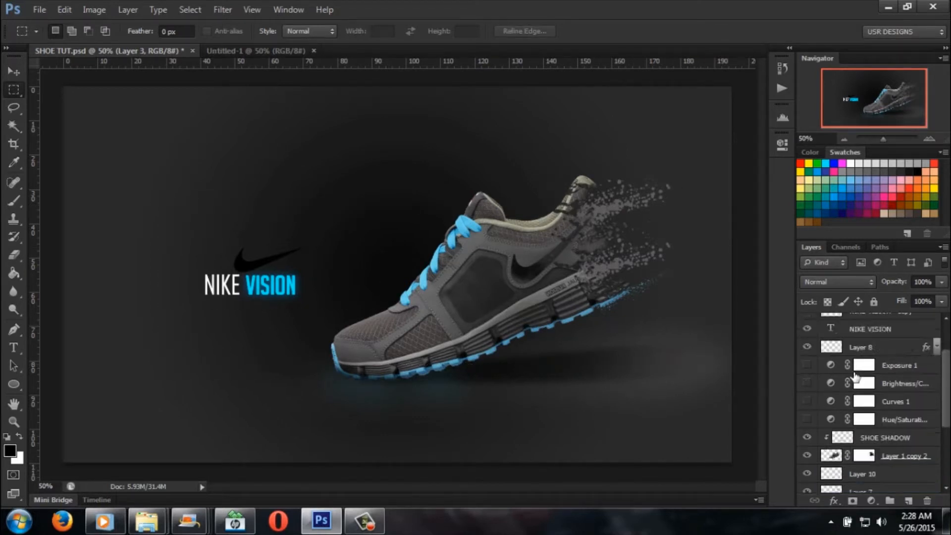
scroll(856, 377, "down", 3)
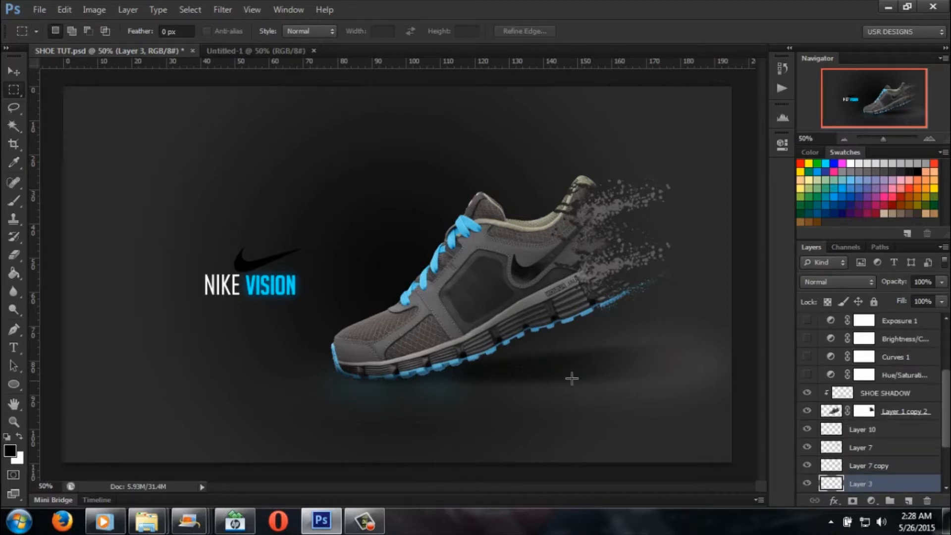
Step: Hide the SHOE SHADOW, Layer 10, Layer 7 and Layer 7 copy layers around the shoe's dispersing heel
left_click(808, 393)
left_click(808, 411)
left_click(807, 410)
left_click(807, 429)
left_click(808, 447)
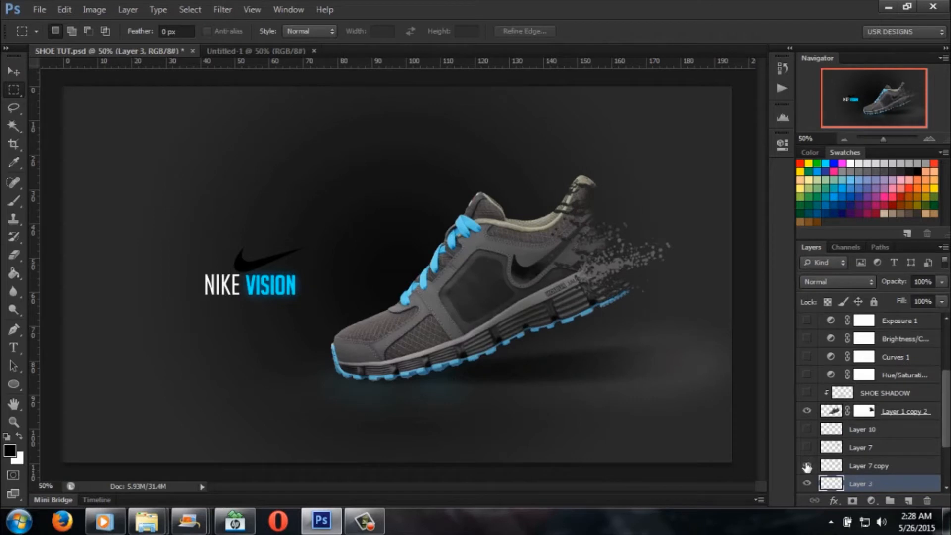
left_click(807, 466)
Step: Turn the dispersion layers Layer 10, Layer 7 and Layer 7 copy back on, leaving SHOE SHADOW hidden
scroll(808, 466, "down", 3)
left_click(807, 348)
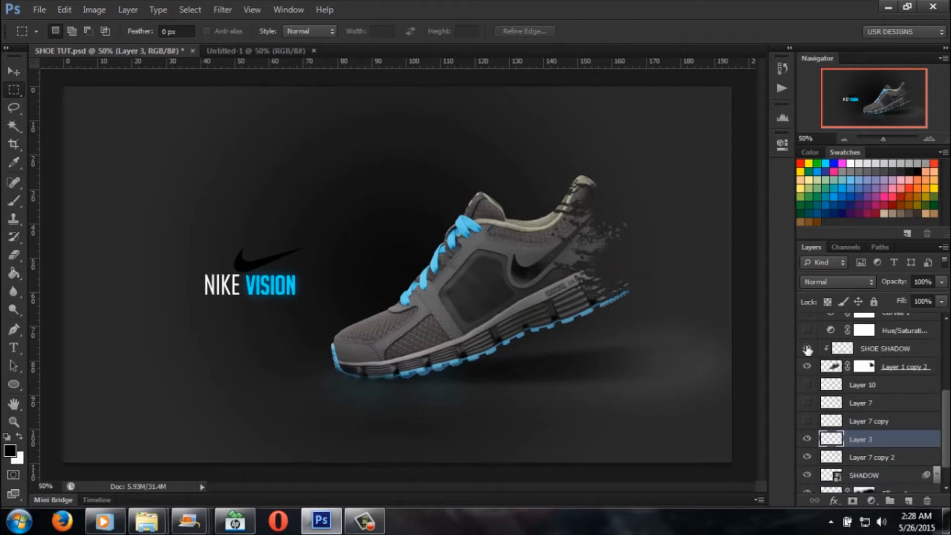
left_click(807, 349)
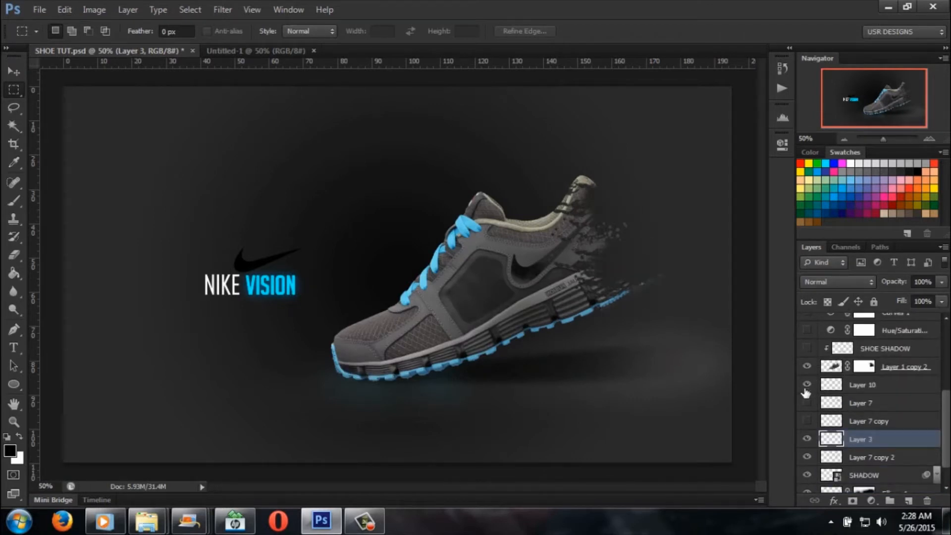
left_click(807, 402)
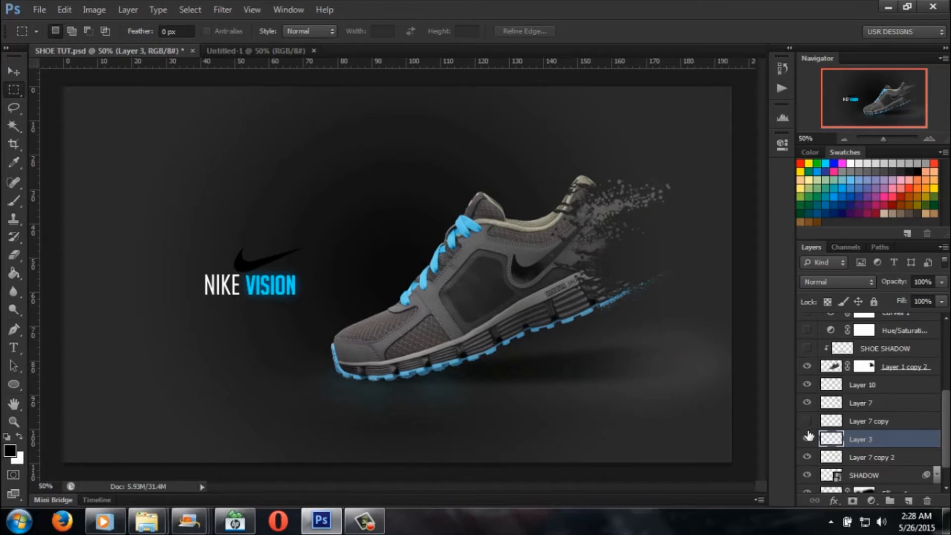
left_click(807, 437)
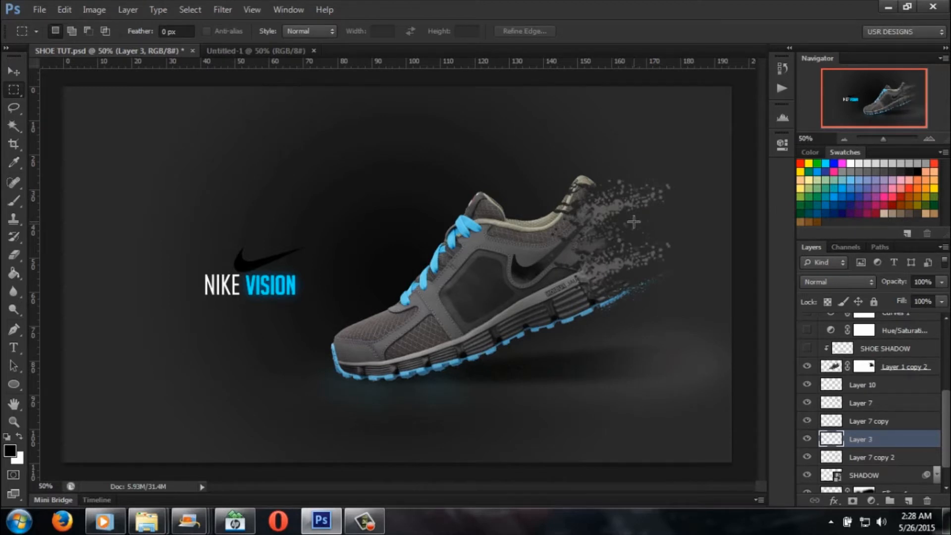
Step: Toggle the SHADOW and Ellipse 1 layers off and on to compare the ground beneath the shoe
scroll(854, 435, "down", 1)
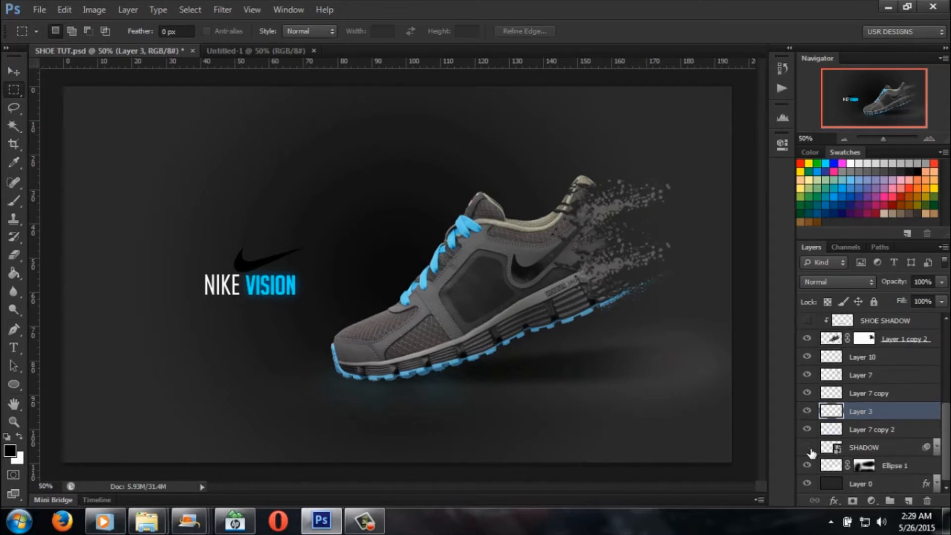
left_click(810, 448)
left_click(810, 448)
left_click(811, 466)
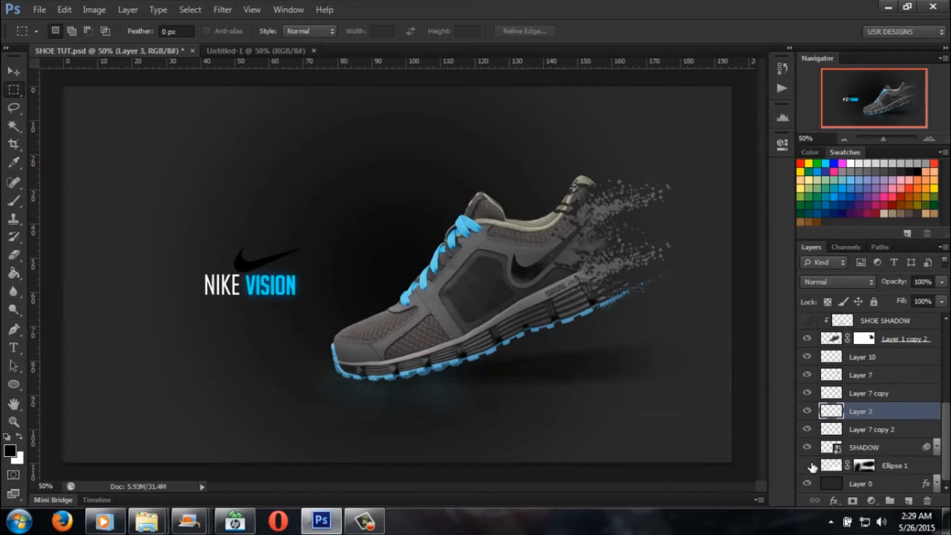
left_click(811, 466)
Step: Preview the Hue/Saturation adjustment, turn it off again, and make the SHOE SHADOW layer visible
scroll(820, 411, "up", 3)
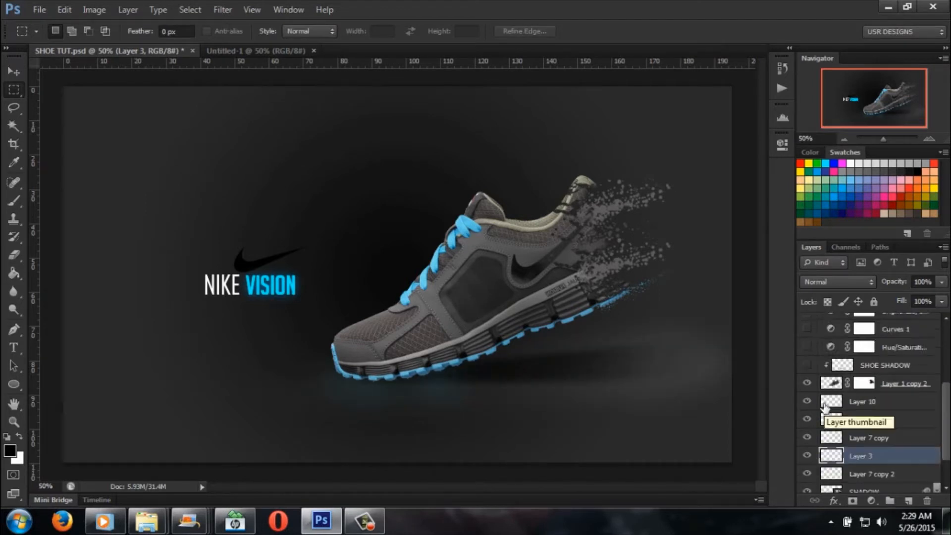
left_click(808, 391)
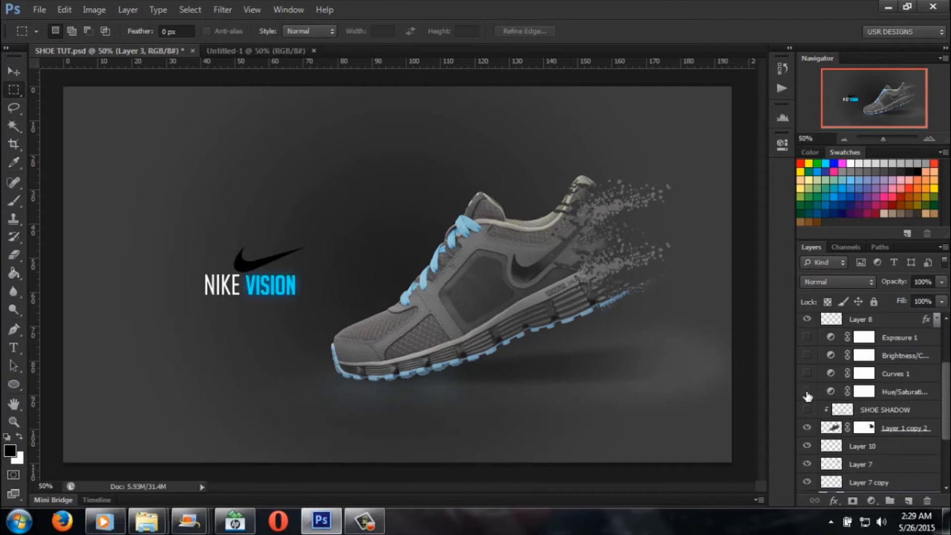
left_click(808, 393)
left_click(808, 410)
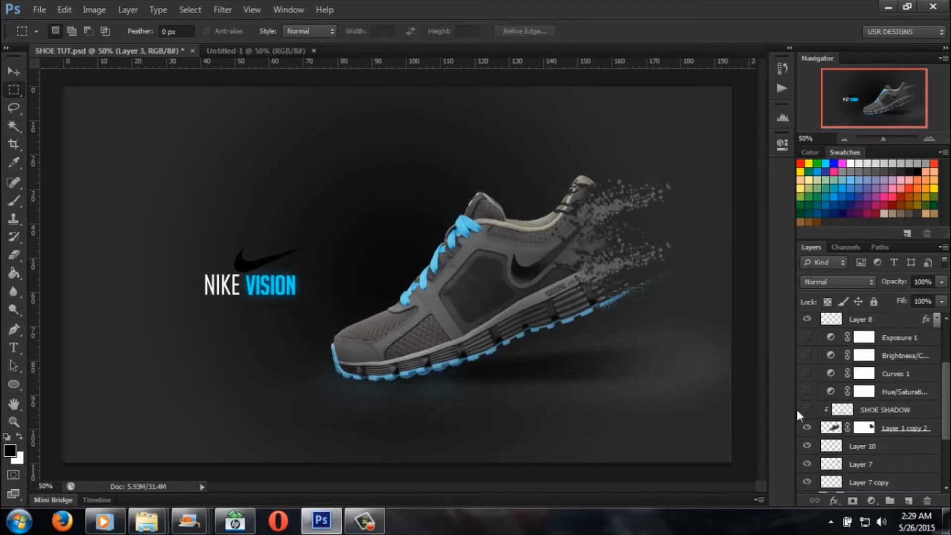
left_click(808, 411)
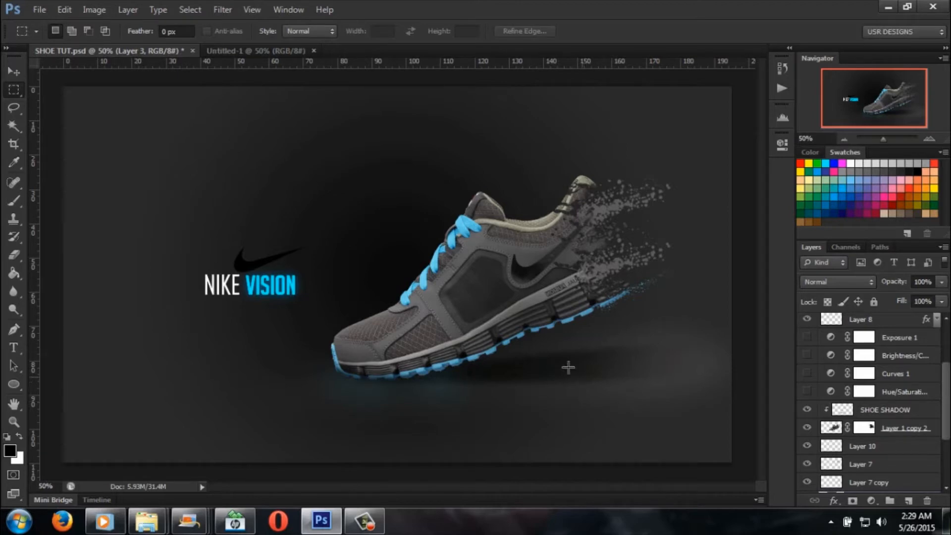
left_click(885, 8)
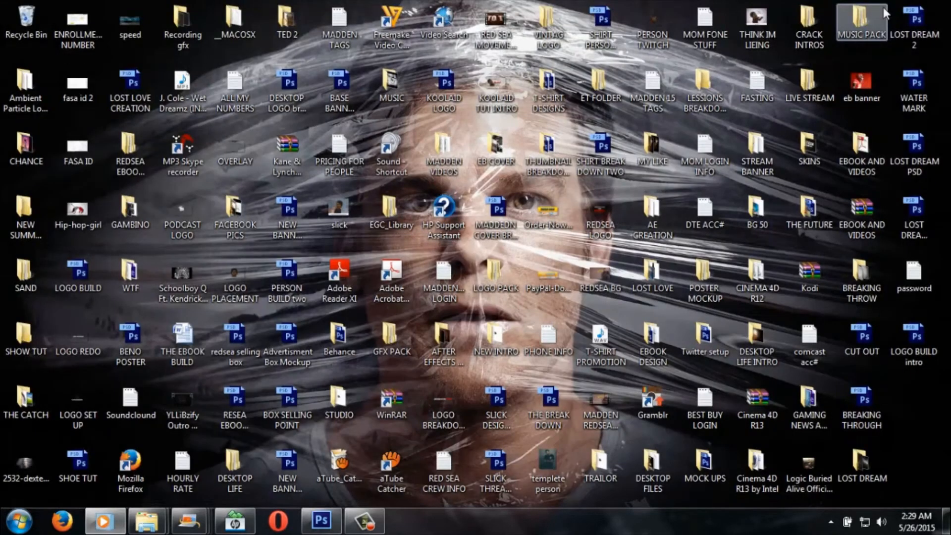
left_click(331, 522)
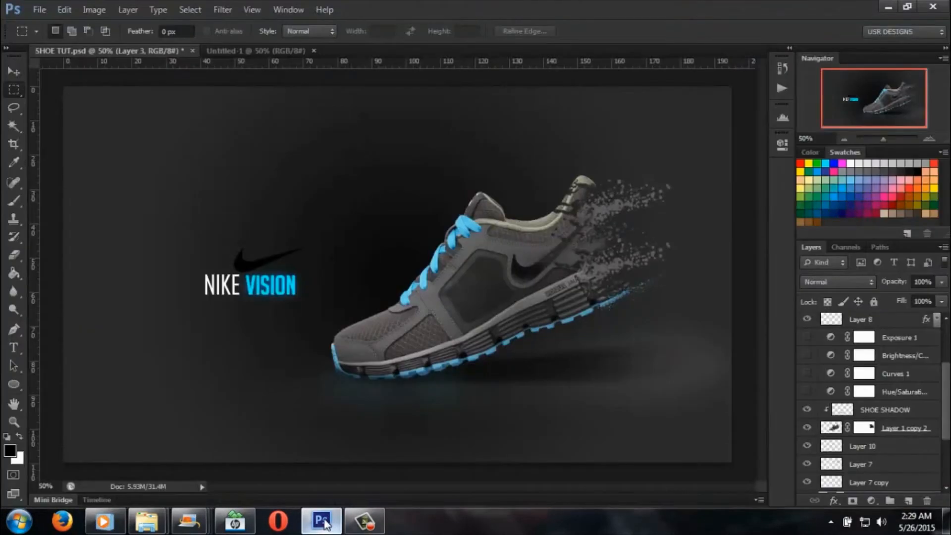
Step: Convert the Background of the new blank document into an editable layer named Layer 0
left_click(267, 52)
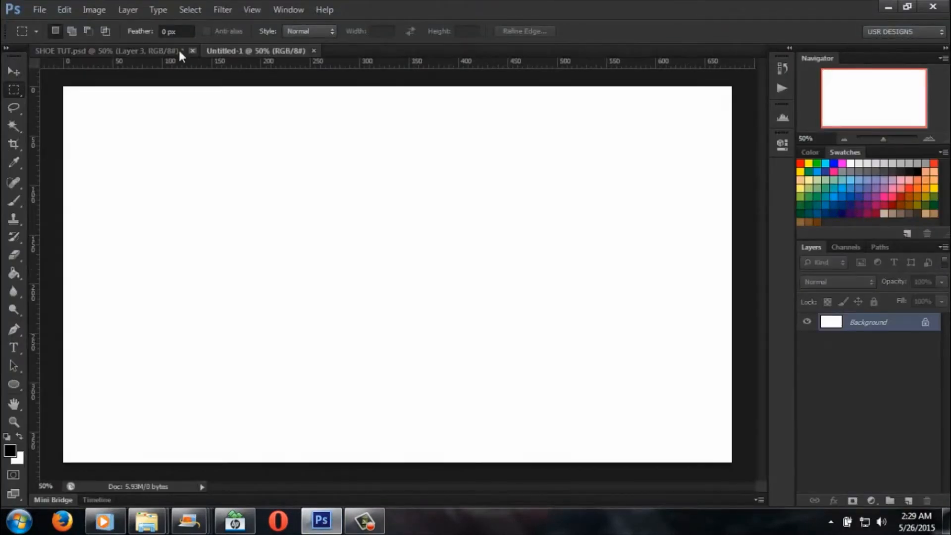
left_click(147, 50)
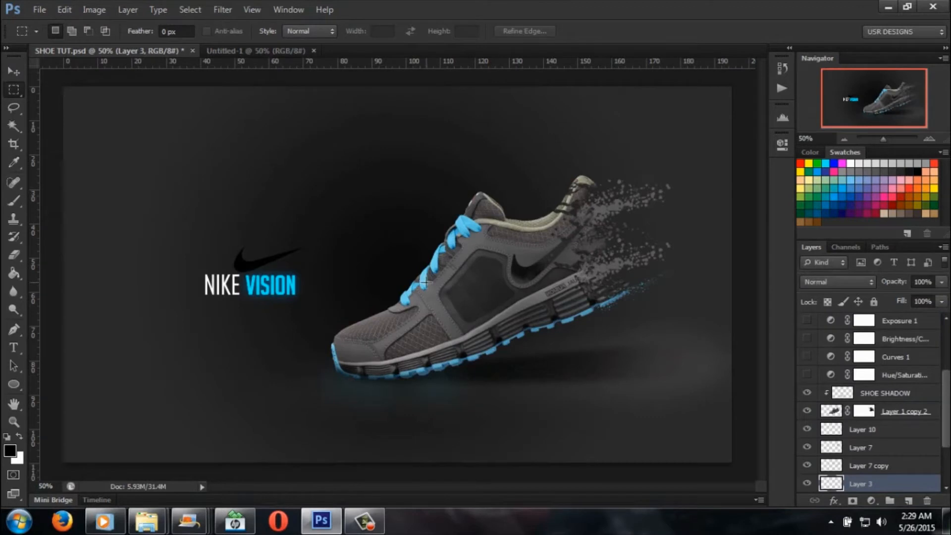
left_click(285, 53)
double_click(913, 328)
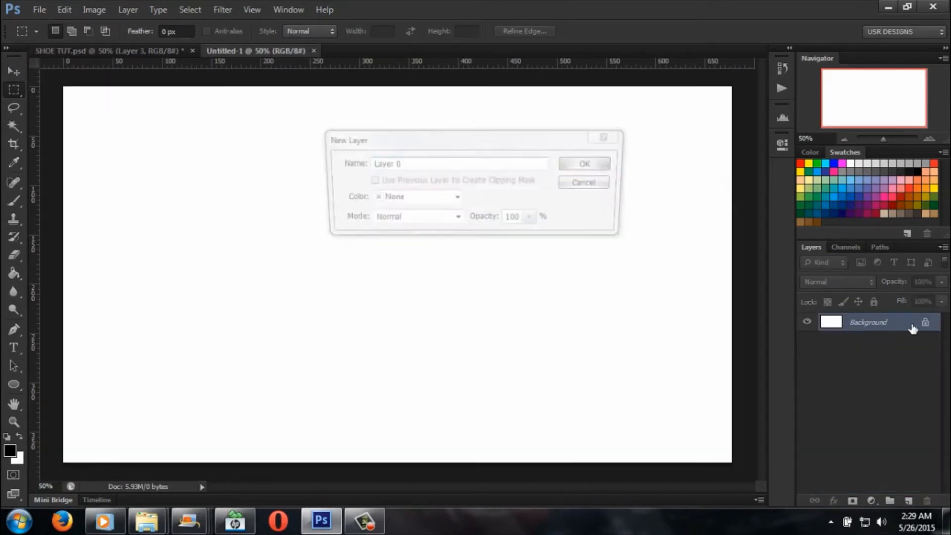
left_click(584, 163)
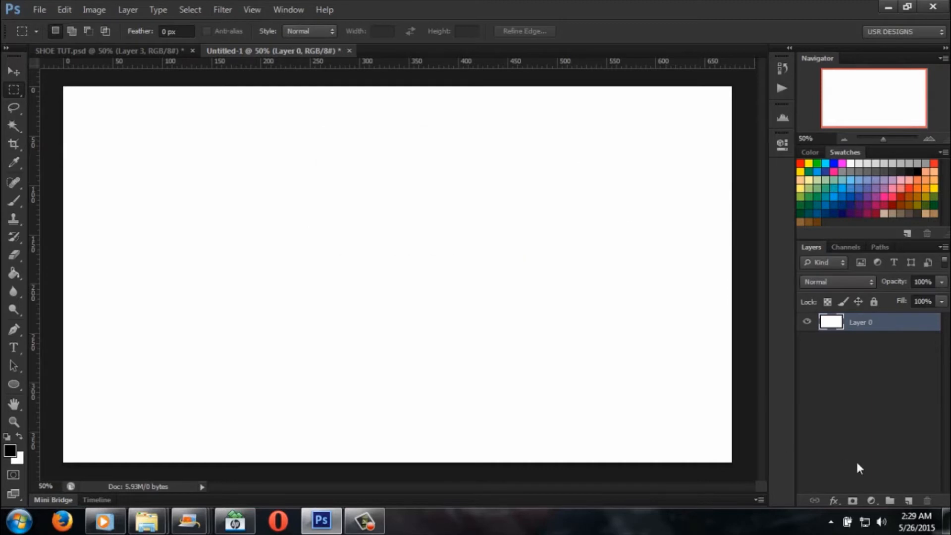
Step: Select the Gradient tool and open its custom dark gradient in the Gradient Editor
left_click(14, 276)
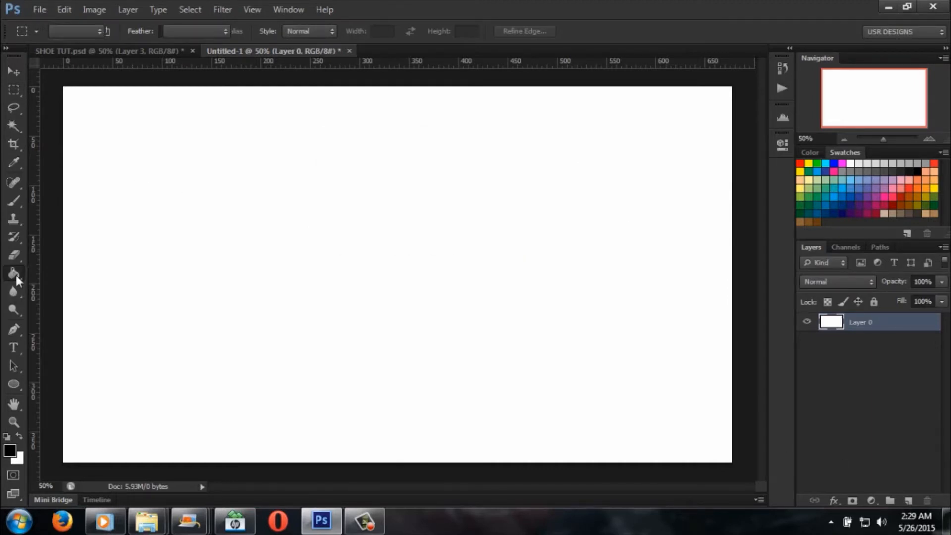
left_click(90, 274)
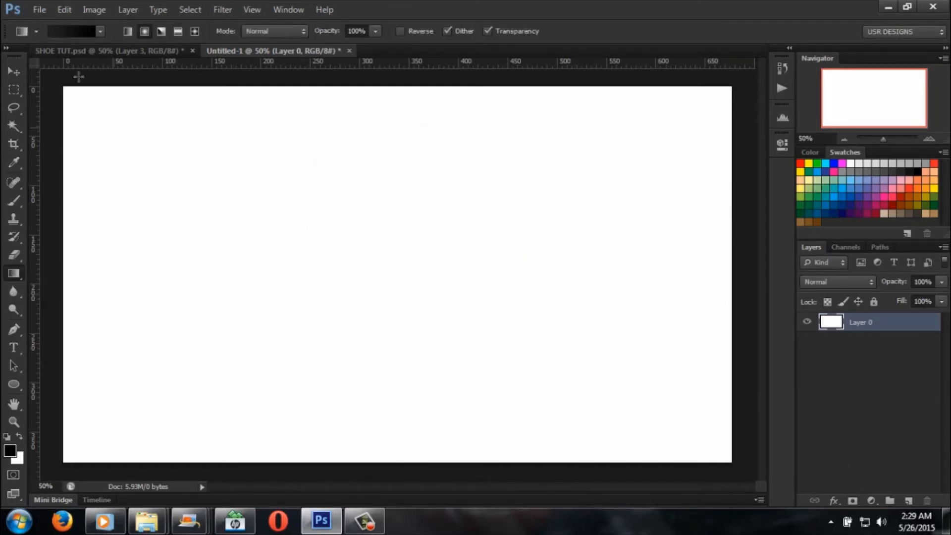
left_click(56, 31)
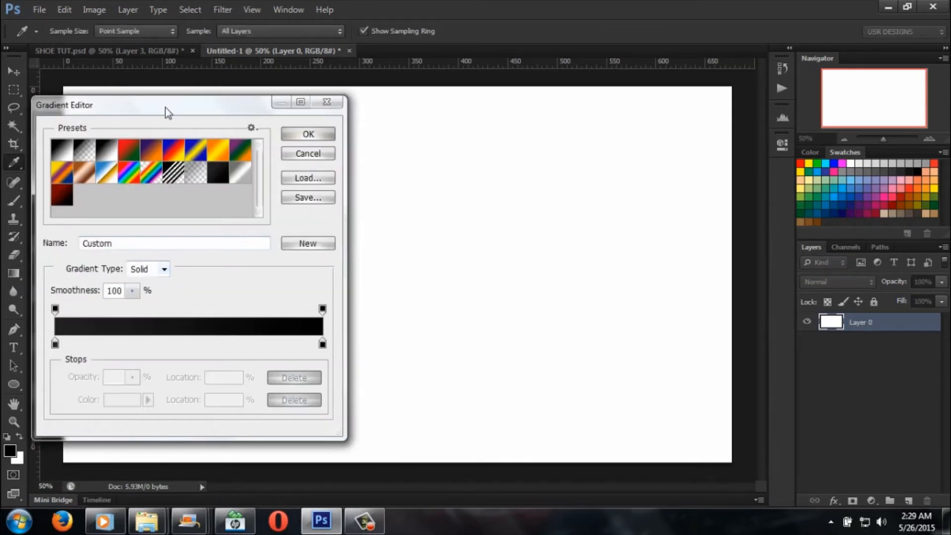
left_click_drag(223, 106, 466, 70)
Step: Check the colours of the dark gradient's start and end stops, then accept the gradient as it is
left_click(298, 308)
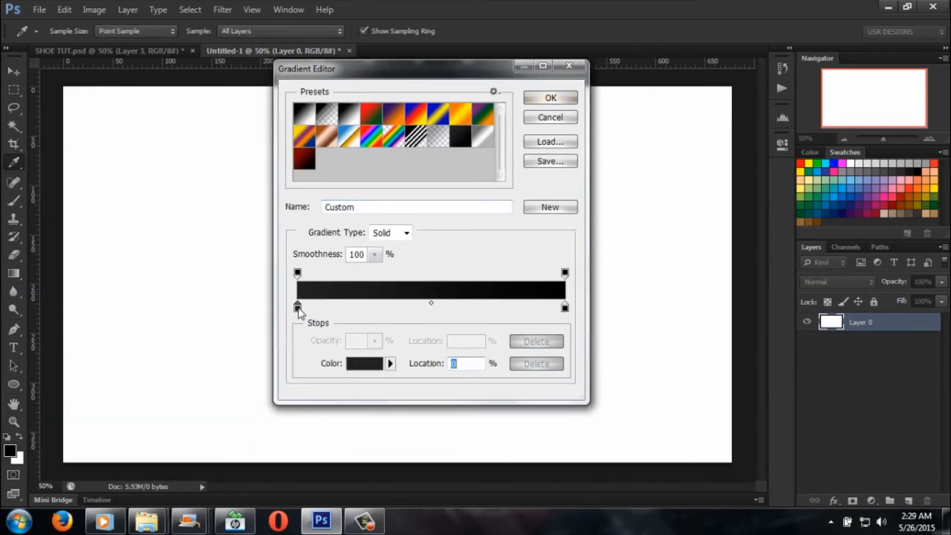
left_click(365, 364)
left_click_drag(738, 270, 750, 136)
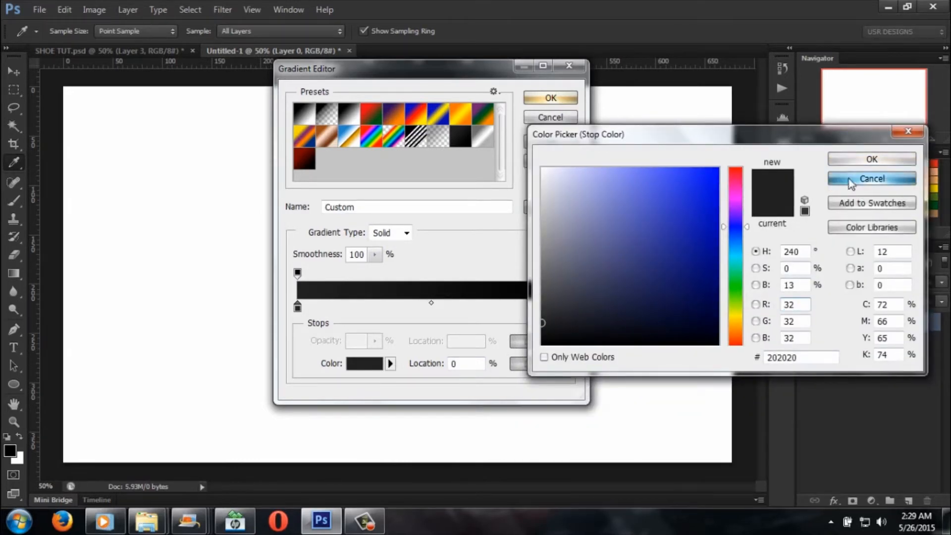
left_click(872, 179)
left_click(566, 309)
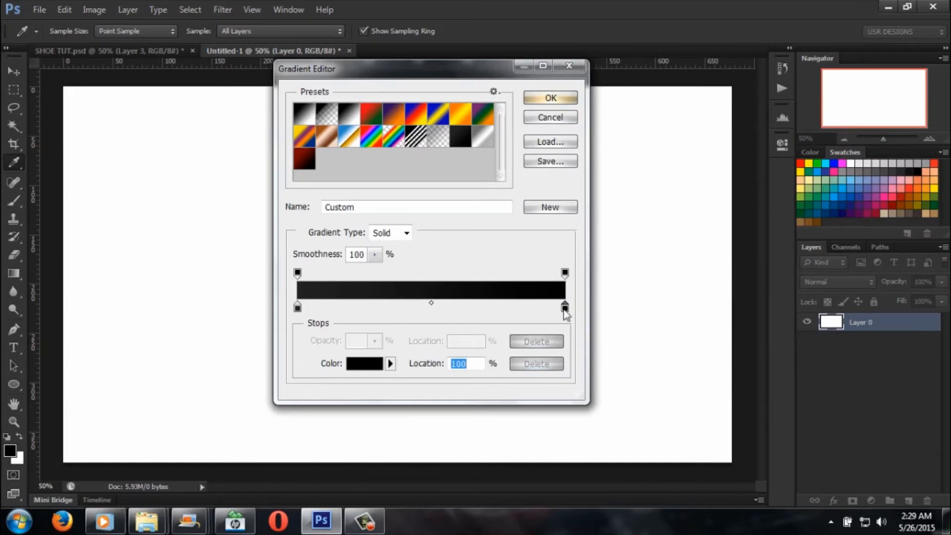
left_click(371, 366)
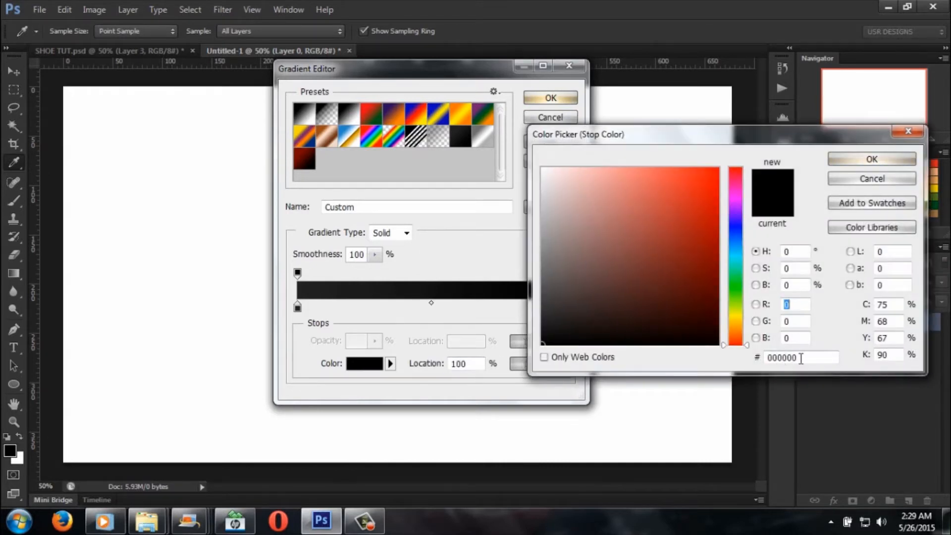
left_click(901, 179)
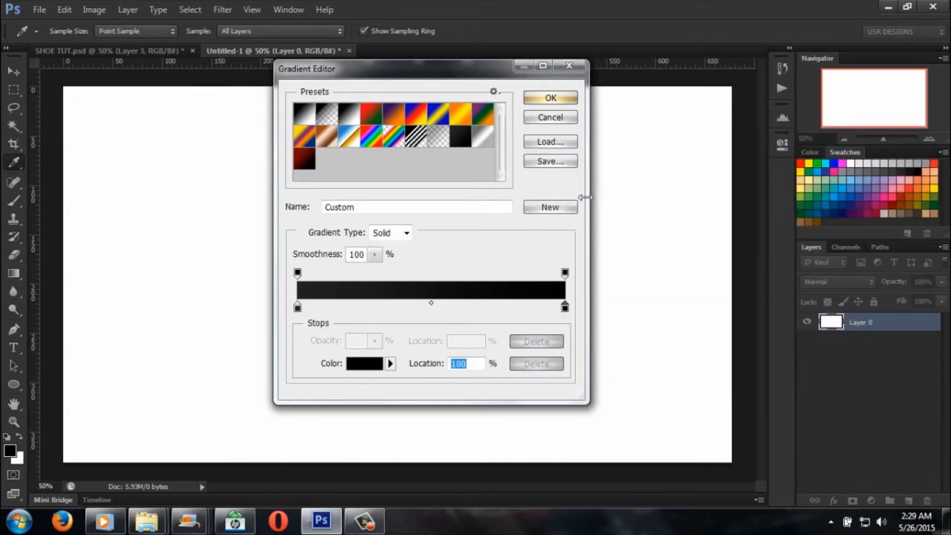
left_click(550, 99)
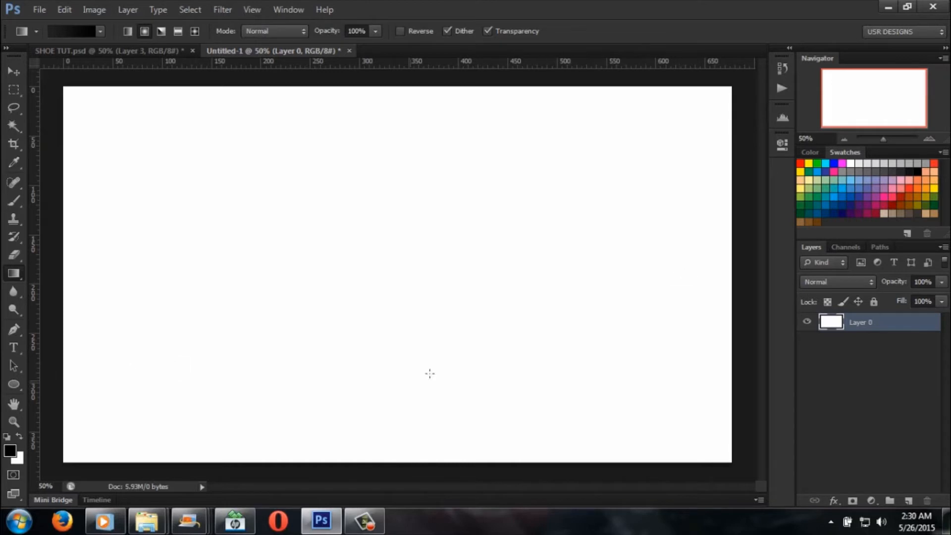
double_click(893, 326)
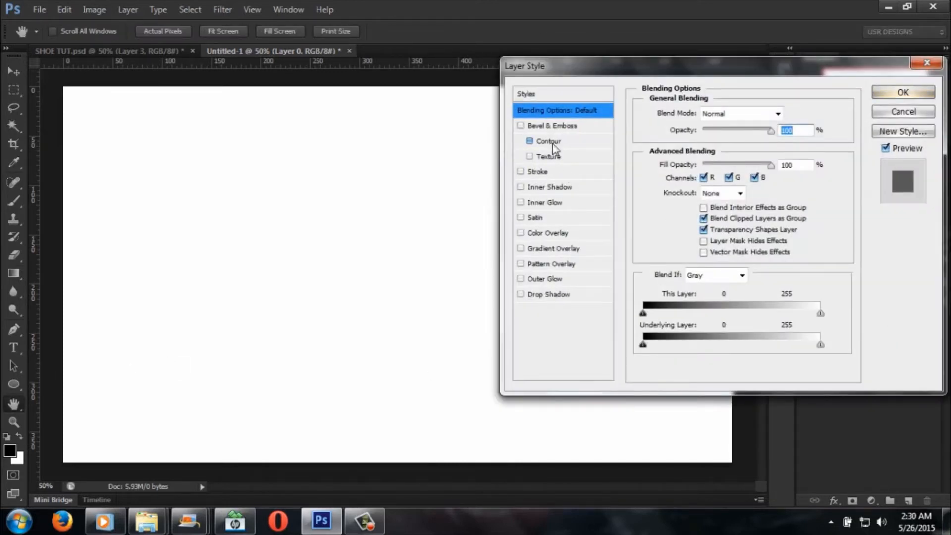
left_click(521, 248)
left_click(555, 248)
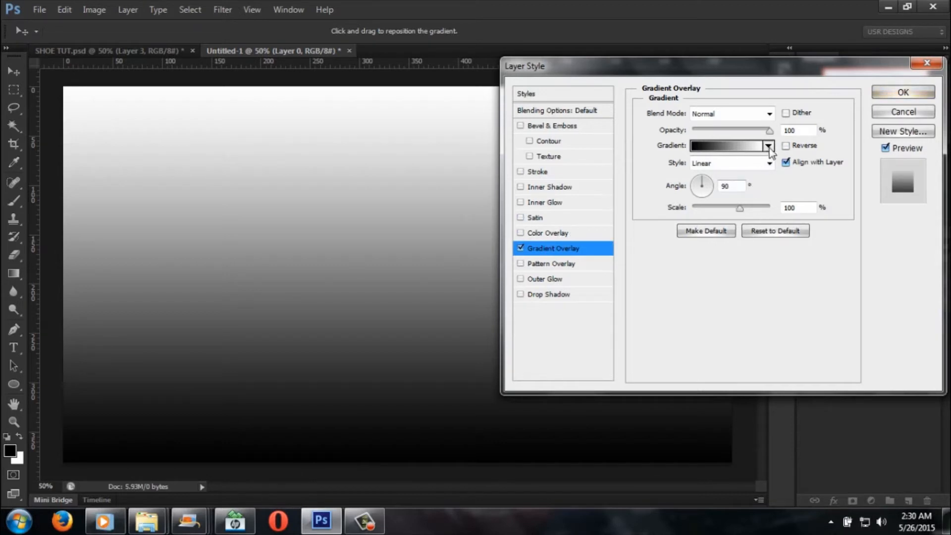
left_click(769, 163)
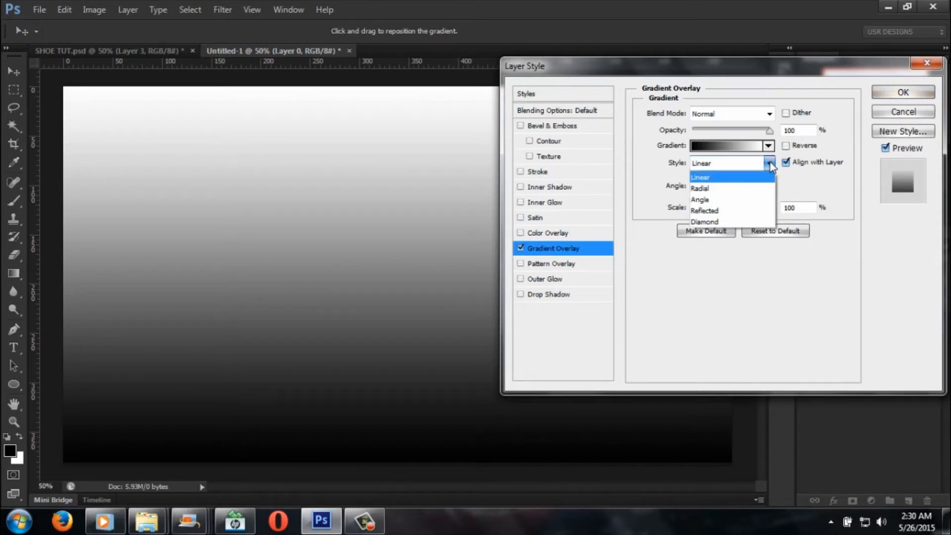
left_click(741, 190)
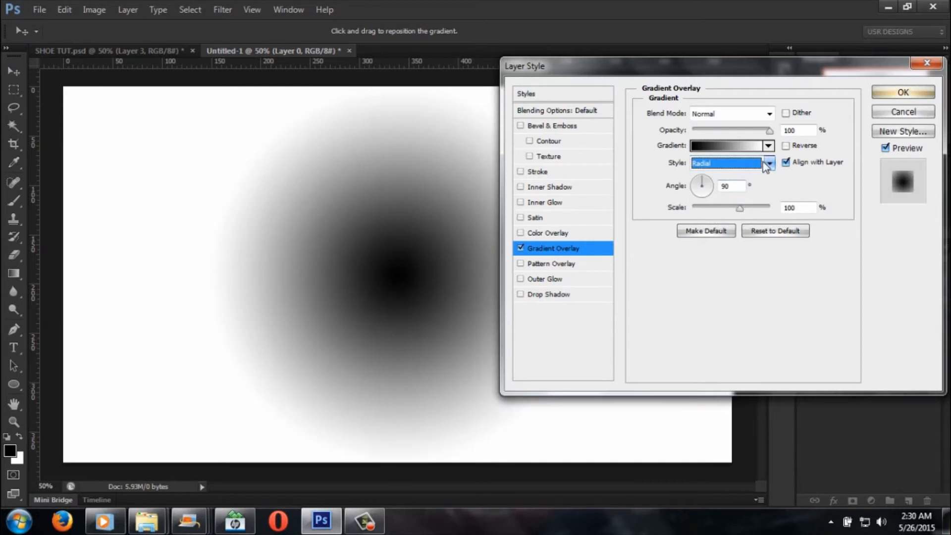
left_click(769, 163)
left_click(739, 199)
left_click(769, 163)
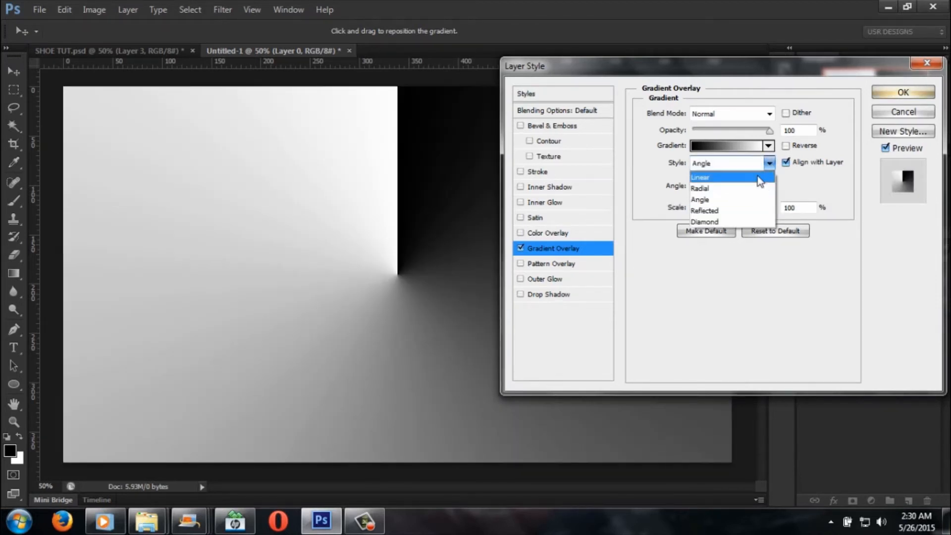
left_click(738, 189)
left_click(785, 145)
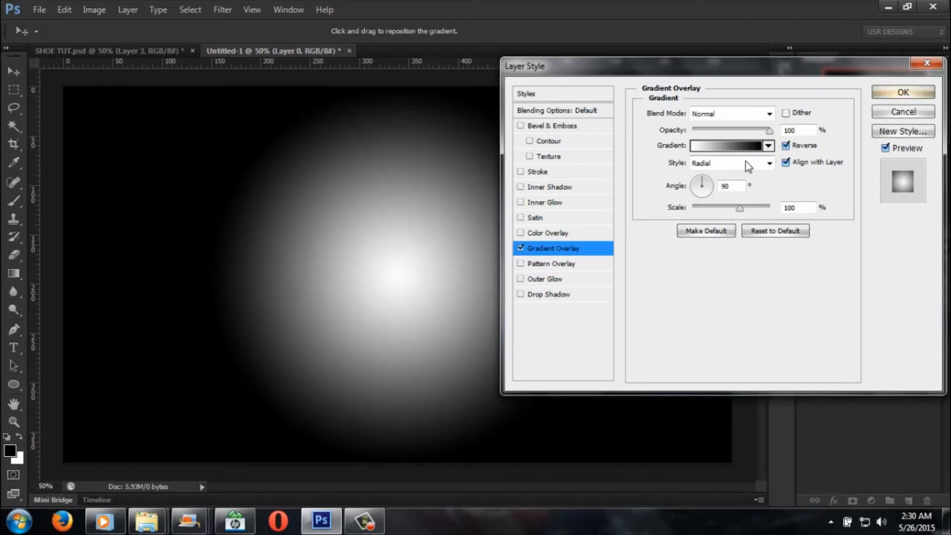
left_click(898, 112)
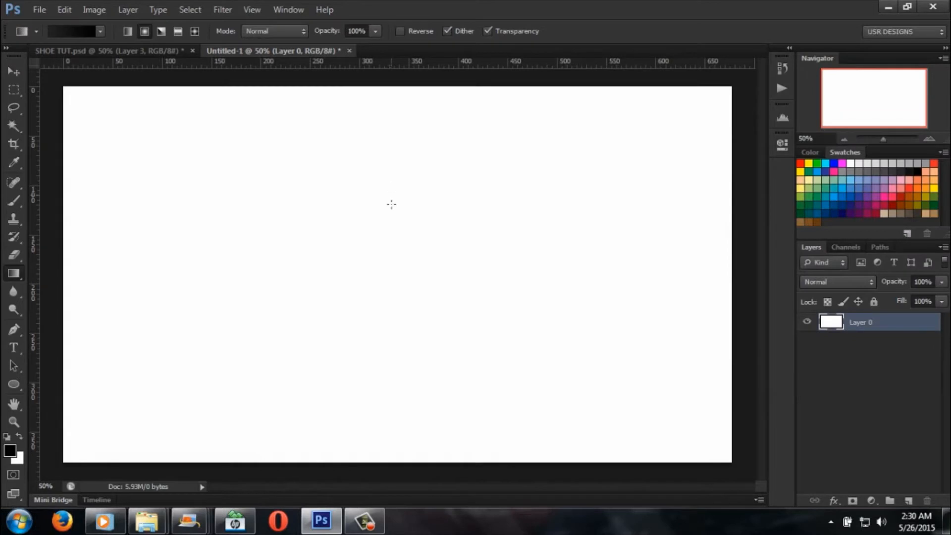
Step: Fill Layer 0 with the dark grey to black radial gradient, drawn from the canvas centre to beyond its upper-right corner
left_click_drag(392, 286, 792, 52)
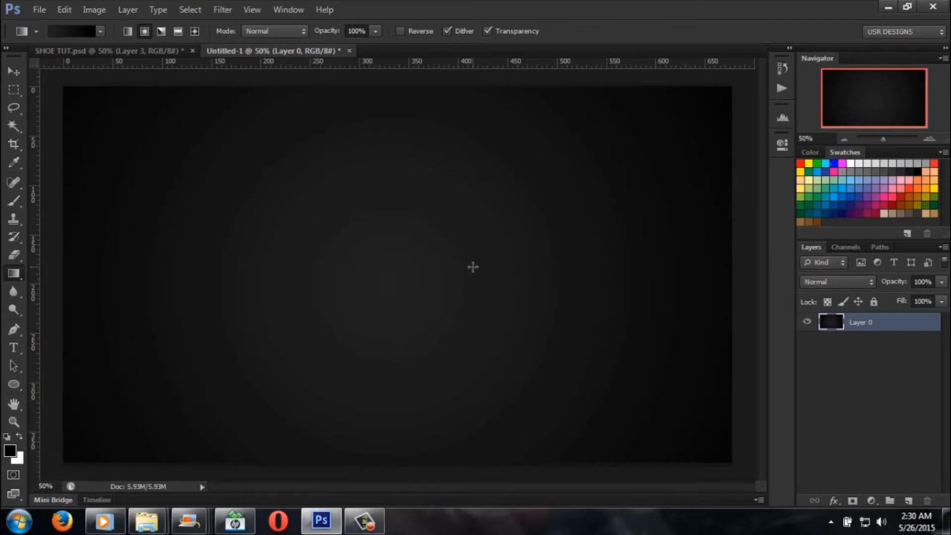
left_click(168, 51)
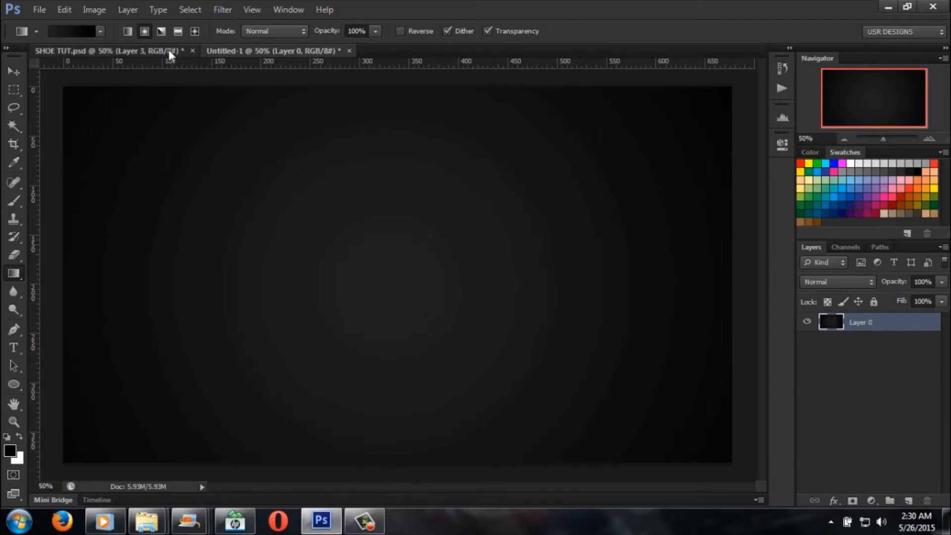
left_click(318, 51)
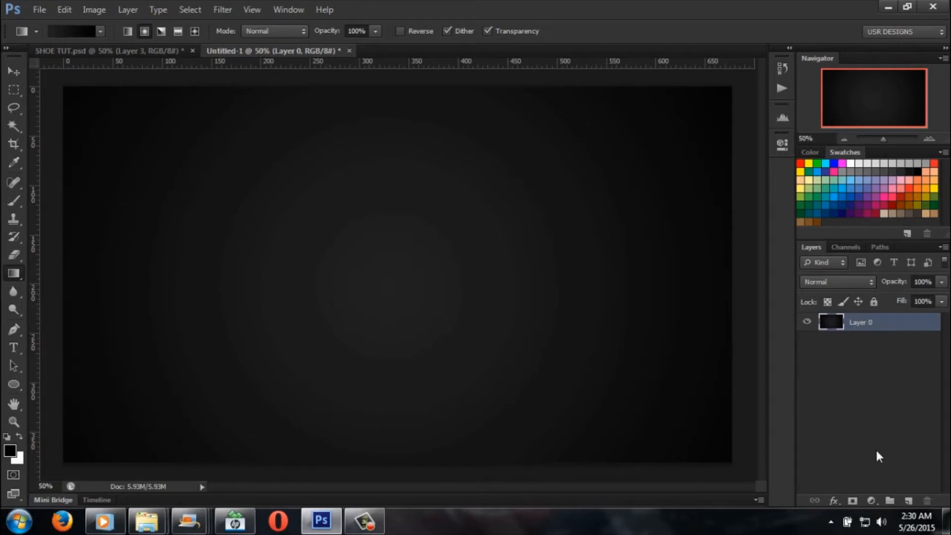
Step: Add a Gradient Overlay to Layer 0 with the gradient reversed and the style set to Radial
left_click(872, 501)
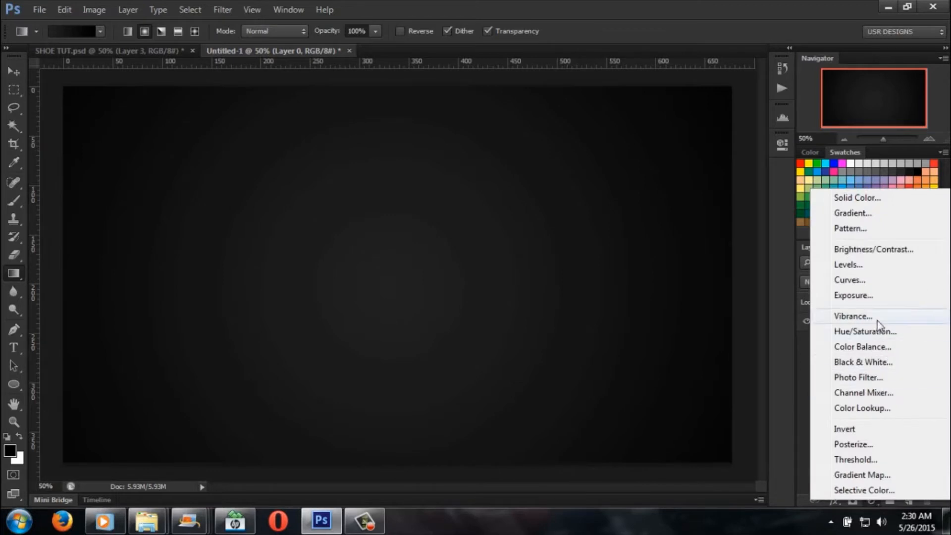
left_click(794, 406)
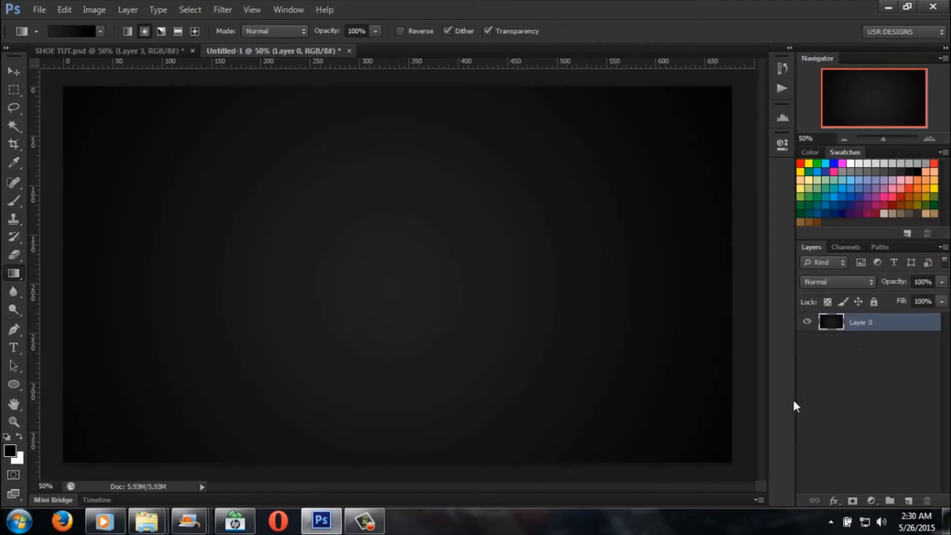
double_click(877, 328)
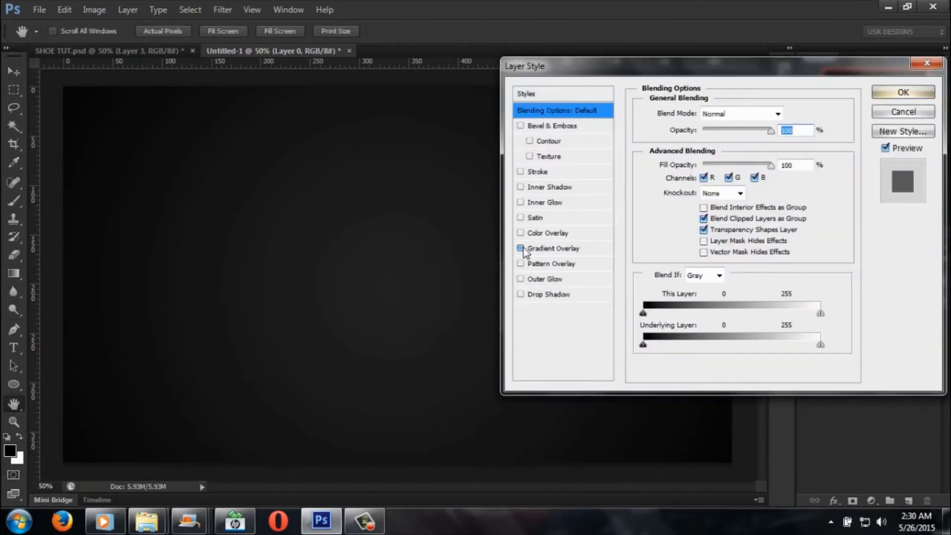
left_click(522, 249)
left_click(576, 249)
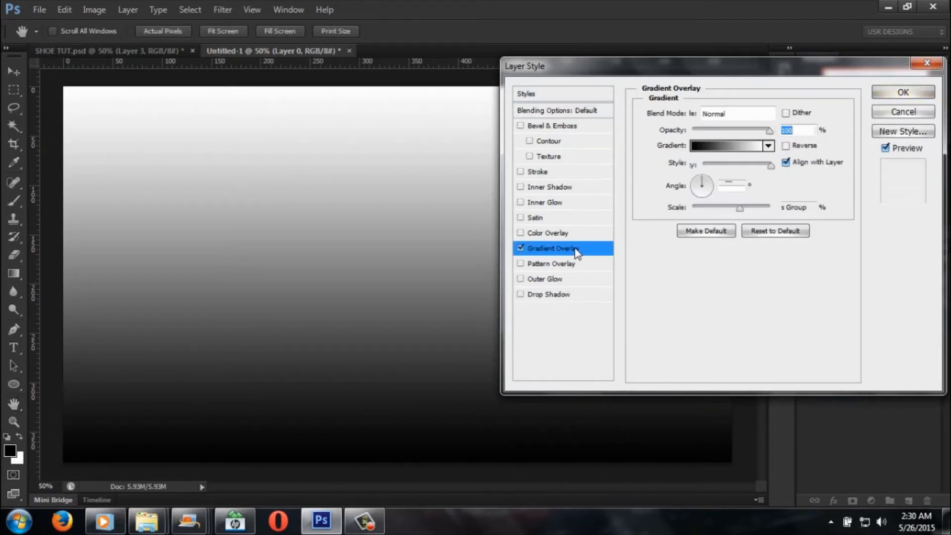
left_click(786, 146)
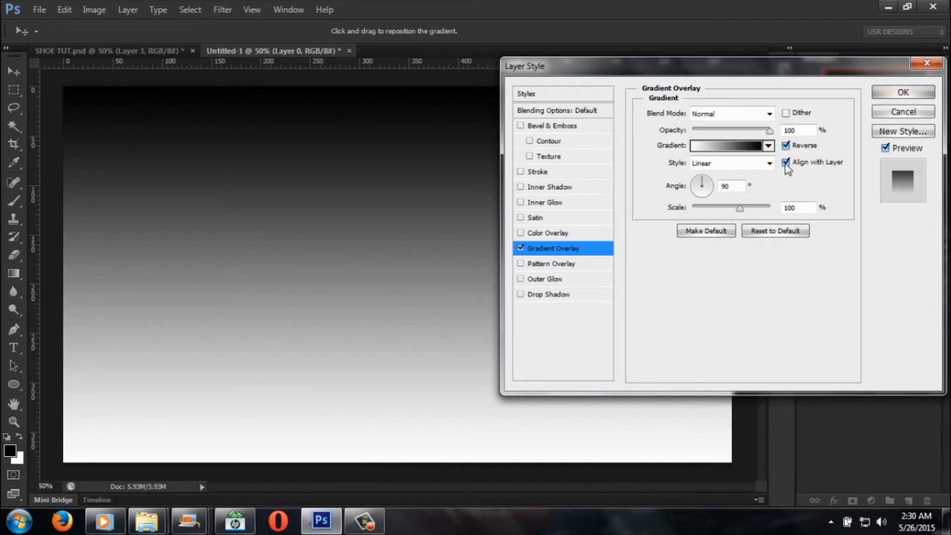
left_click(769, 163)
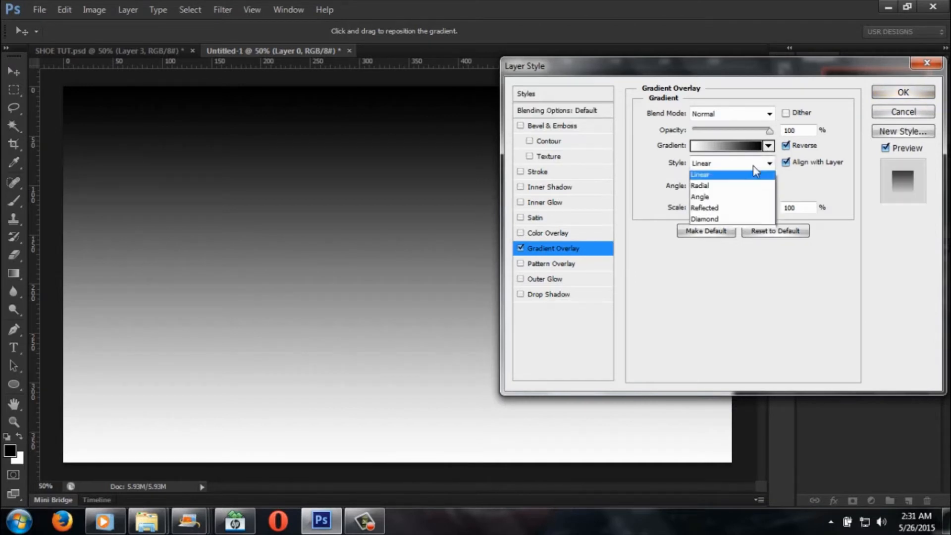
left_click(730, 188)
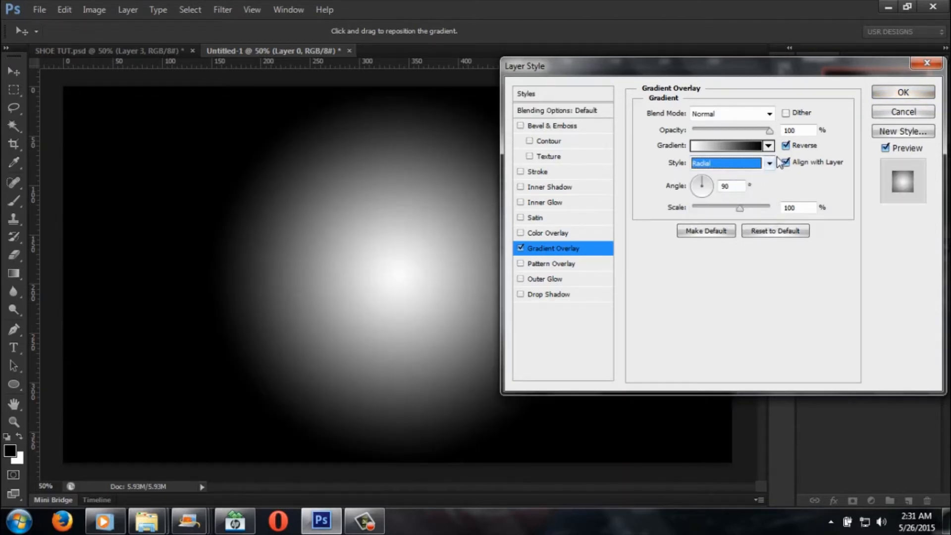
Step: Set the Gradient Overlay's scale to 118% and turn off its reversal
left_click(789, 147)
left_click(789, 146)
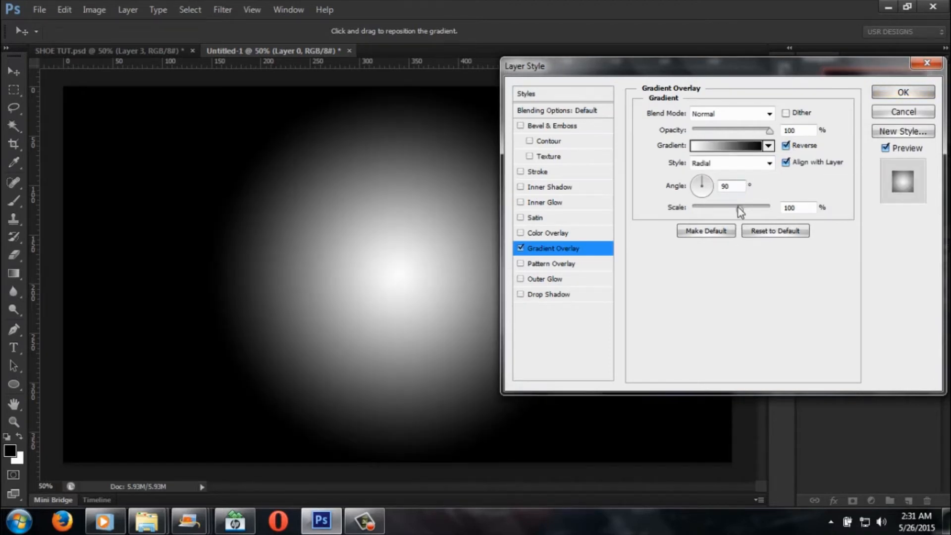
mouse_move(739, 208)
left_mouse_down()
mouse_move(723, 210)
mouse_move(751, 210)
left_mouse_up()
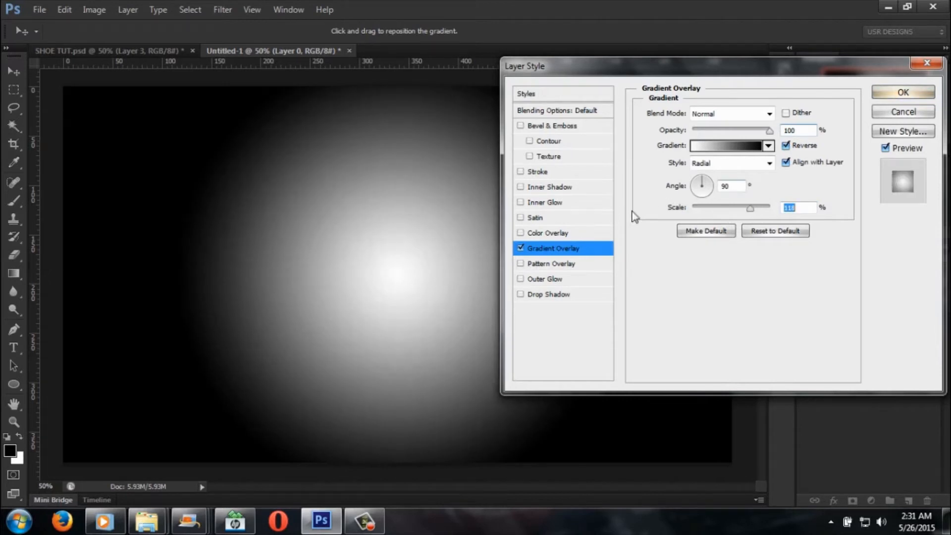
left_click(786, 146)
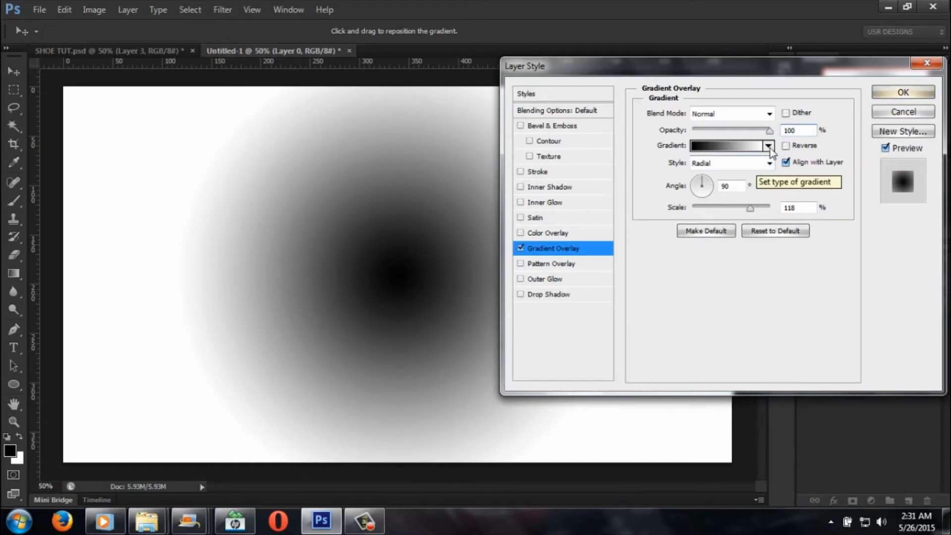
Step: Recolour the Gradient Overlay's white end stop to dark grey #232222
left_click(759, 146)
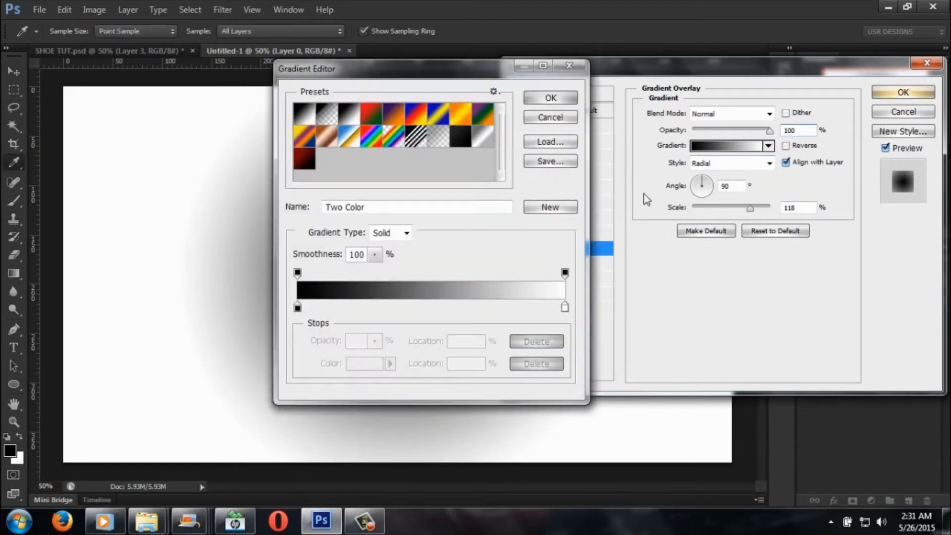
left_click(564, 308)
left_click(367, 364)
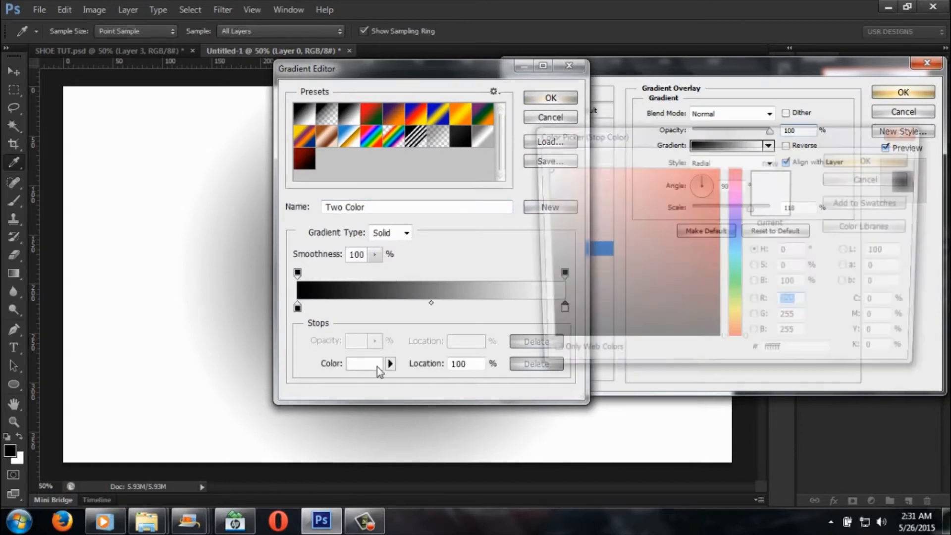
left_click(599, 331)
mouse_move(617, 340)
left_mouse_down()
mouse_move(557, 345)
mouse_move(544, 321)
left_mouse_up()
left_click(839, 159)
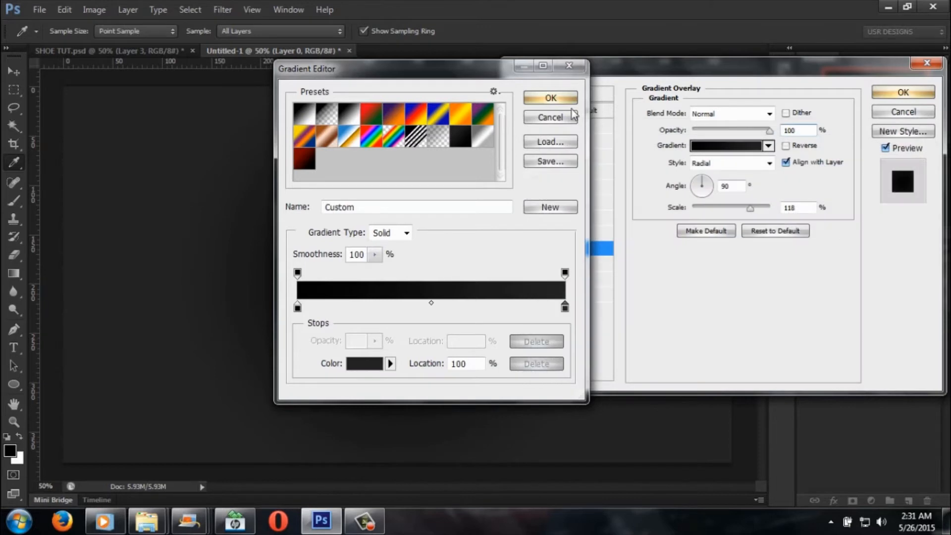
Step: Set the overlay gradient's start stop to near-black #0c0c0c, and apply the gradient and the layer style
mouse_move(473, 75)
left_mouse_down()
mouse_move(771, 75)
mouse_move(544, 75)
mouse_move(471, 87)
left_mouse_up()
left_click(295, 320)
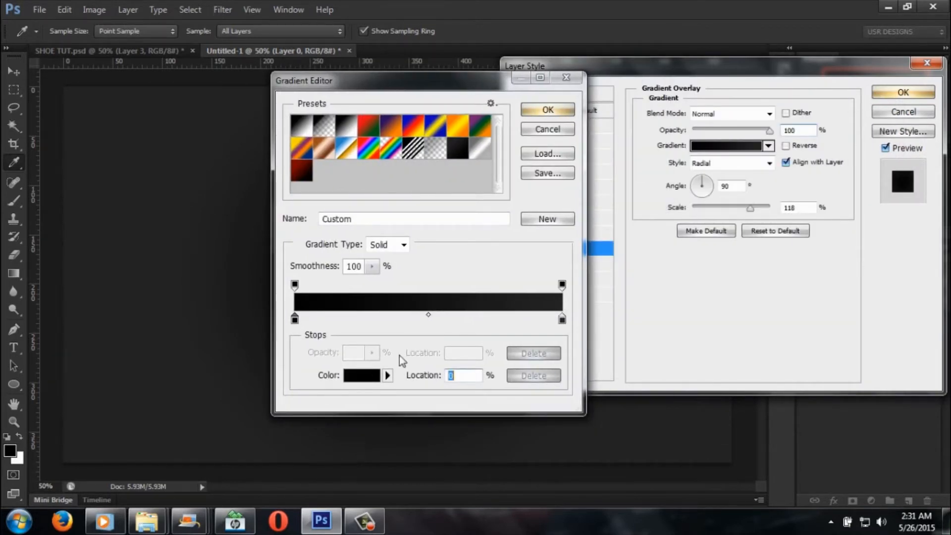
left_click(364, 375)
left_click_drag(541, 342, 542, 336)
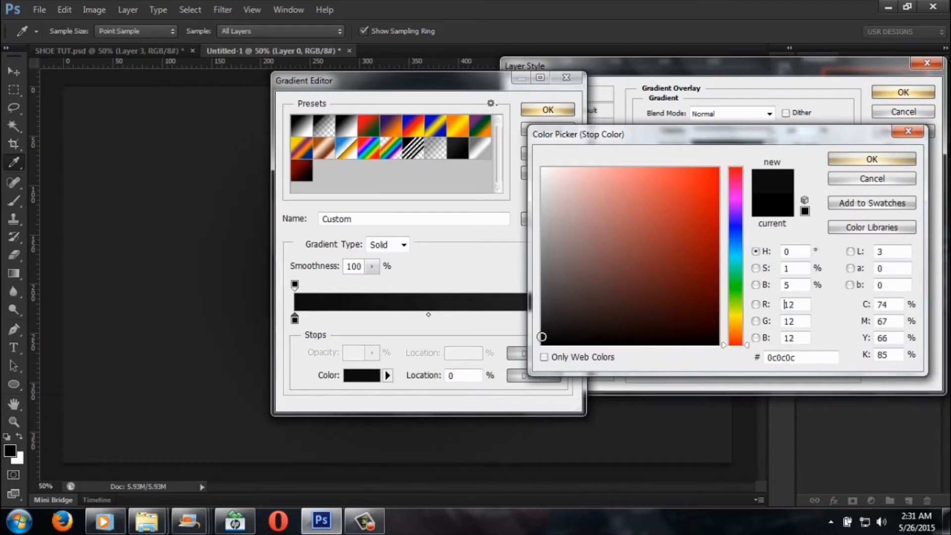
left_click(845, 159)
left_click_drag(468, 87, 583, 84)
left_click(666, 110)
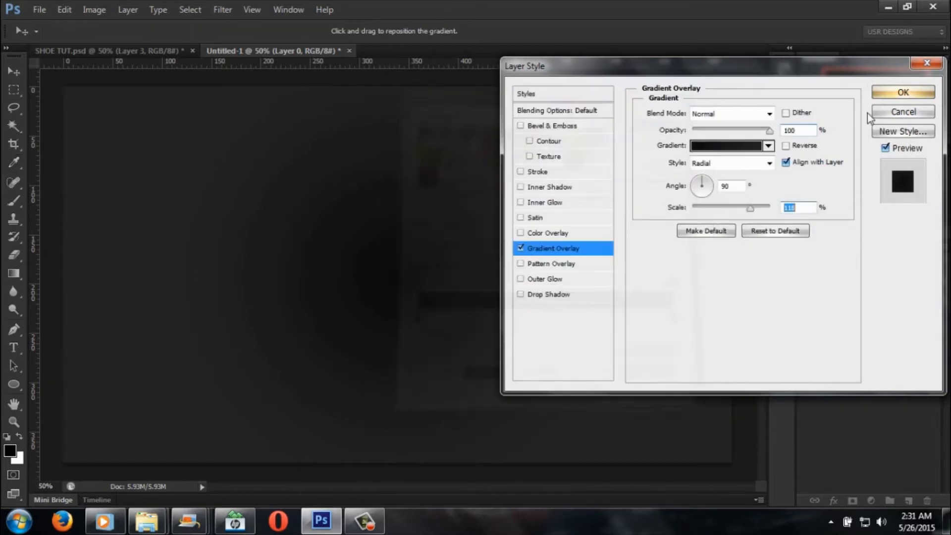
left_click(904, 92)
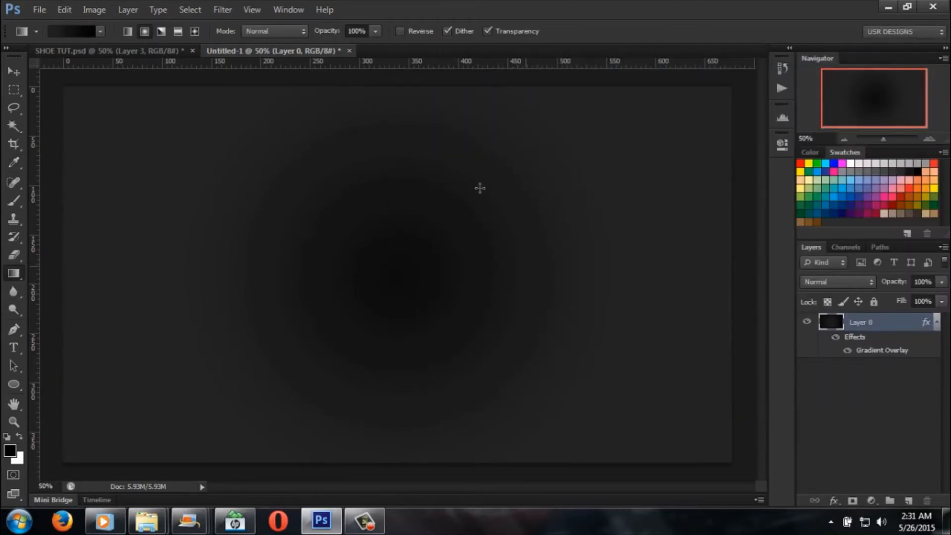
Step: Compare the background with the SHOE TUT.psd design, and check the hex colour of the overlay gradient's start stop
left_click(135, 54)
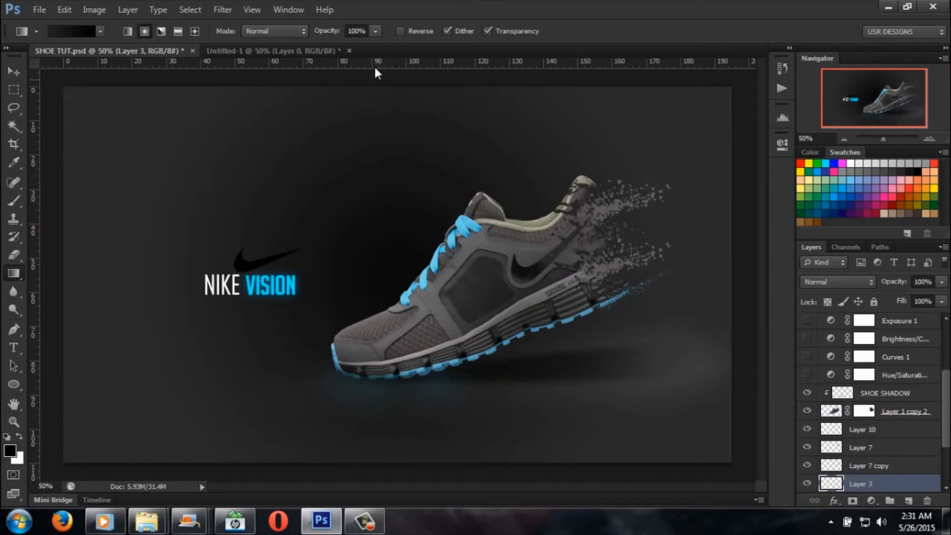
left_click(302, 51)
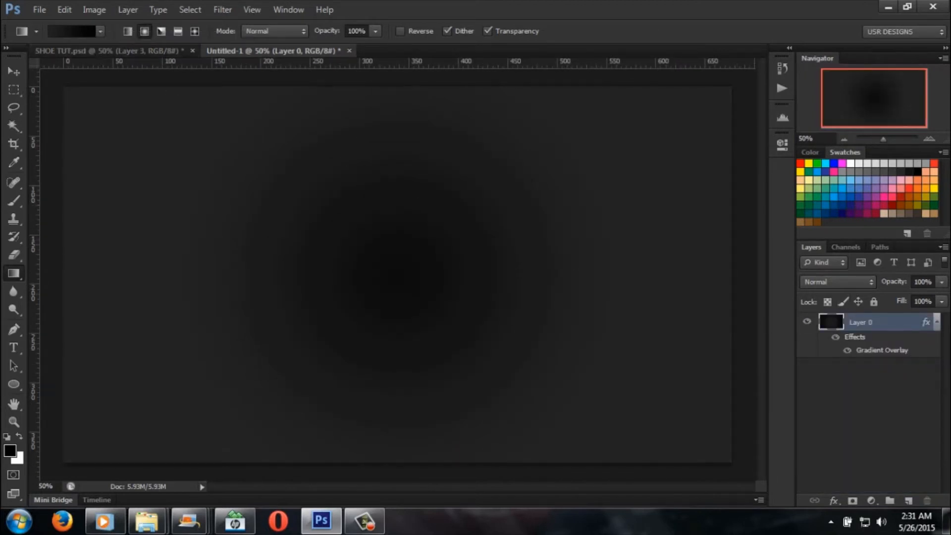
double_click(875, 351)
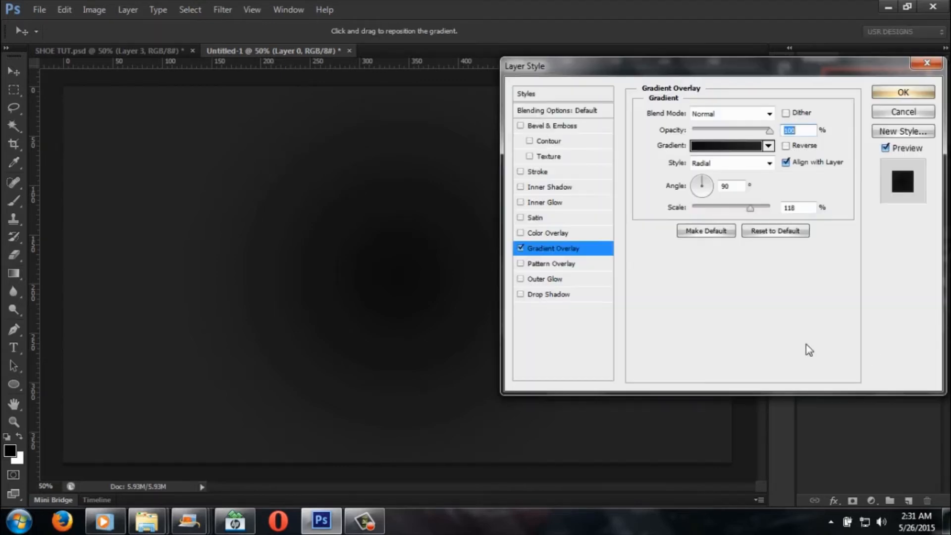
left_click(726, 146)
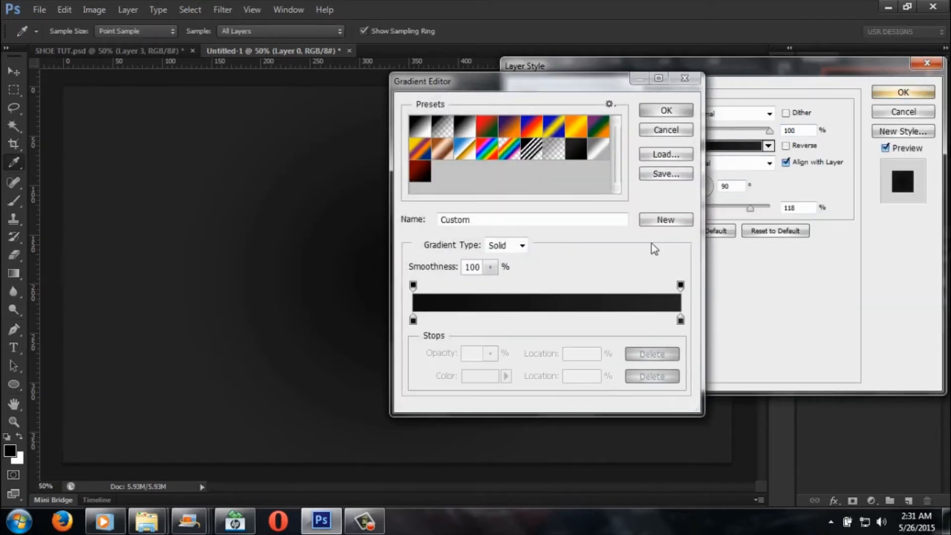
left_click(413, 320)
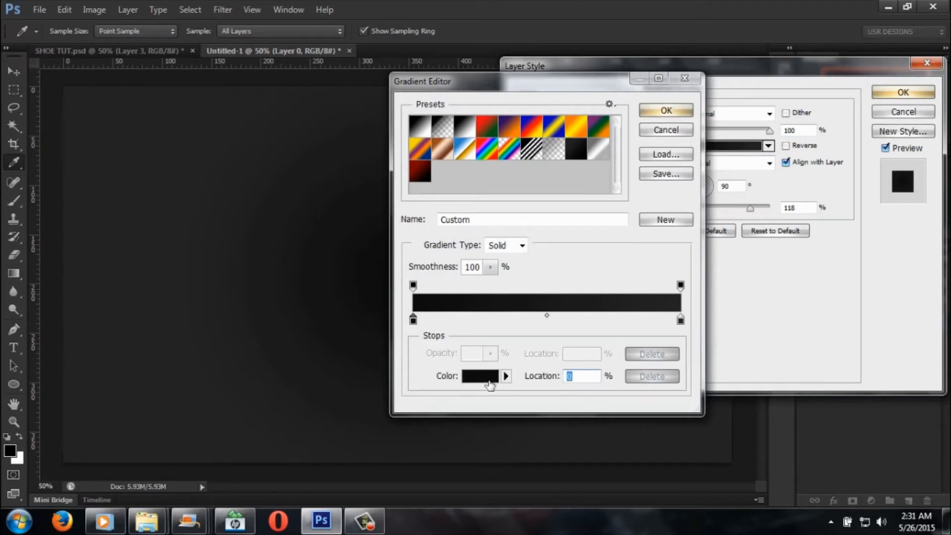
left_click(488, 380)
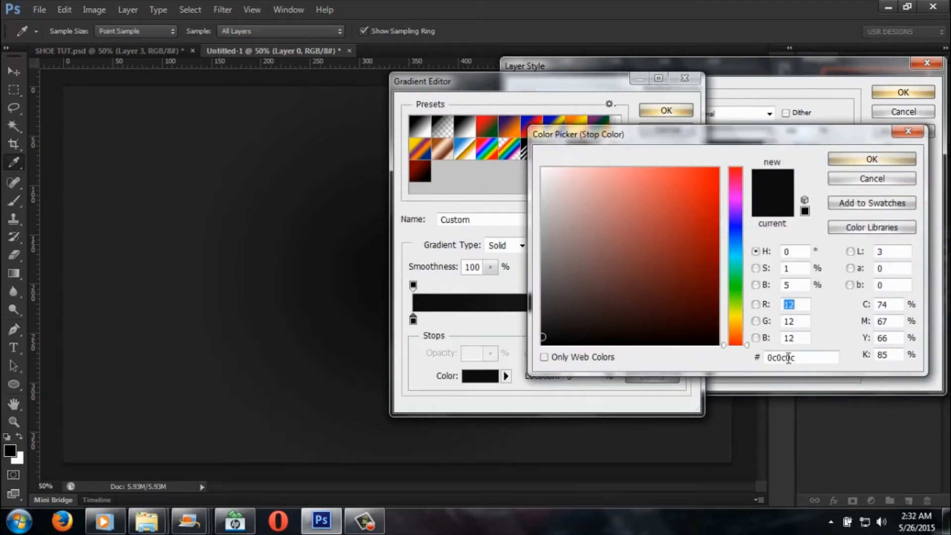
left_click_drag(799, 359, 752, 364)
left_click(872, 179)
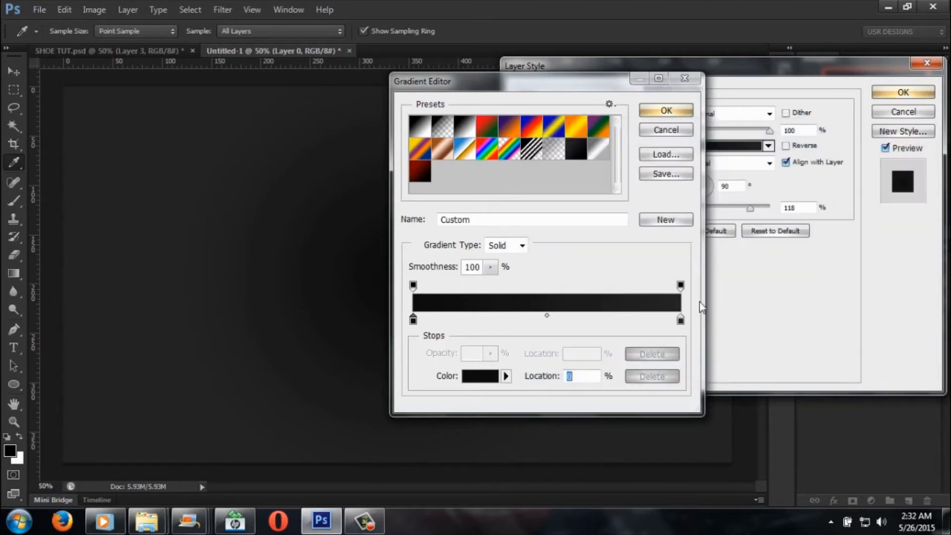
Step: Check the hex colour of the overlay gradient's end stop, and close the gradient and style settings with the colours kept
left_click(680, 320)
left_click(483, 381)
left_click(808, 358)
left_click_drag(808, 357, 717, 359)
left_click(882, 184)
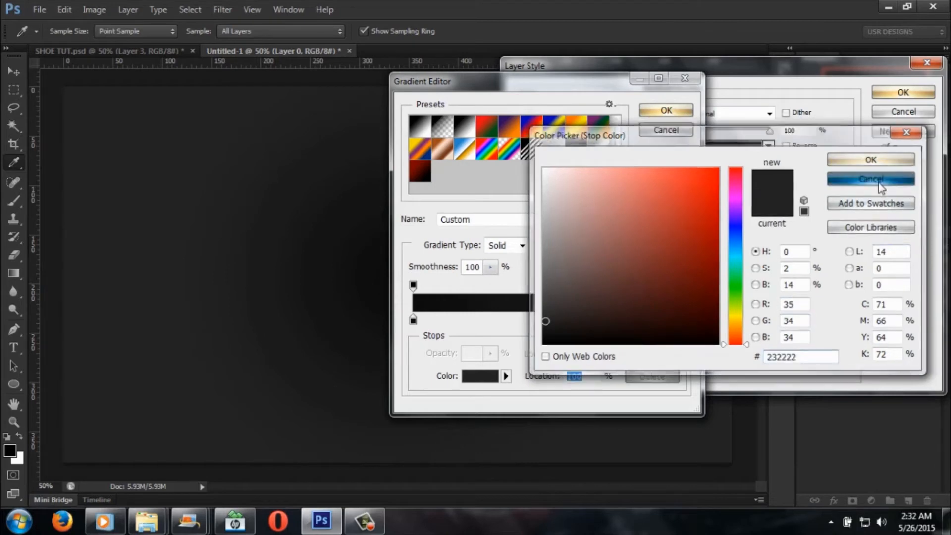
left_click(666, 110)
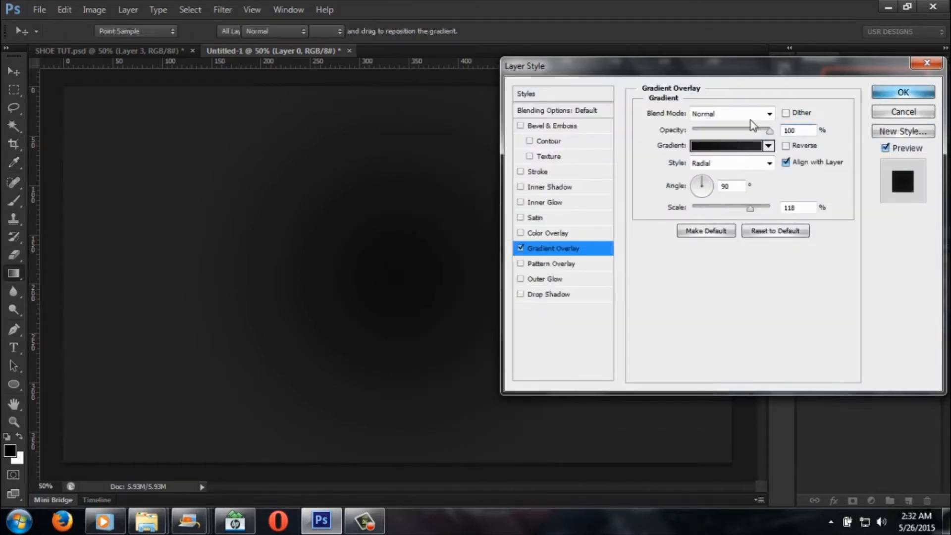
left_click(904, 92)
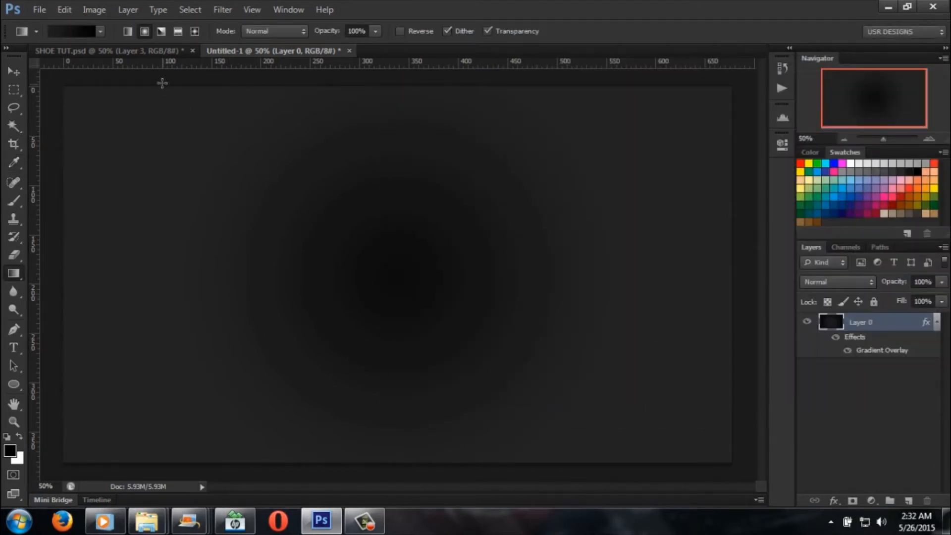
left_click(155, 52)
left_click_drag(177, 147, 633, 358)
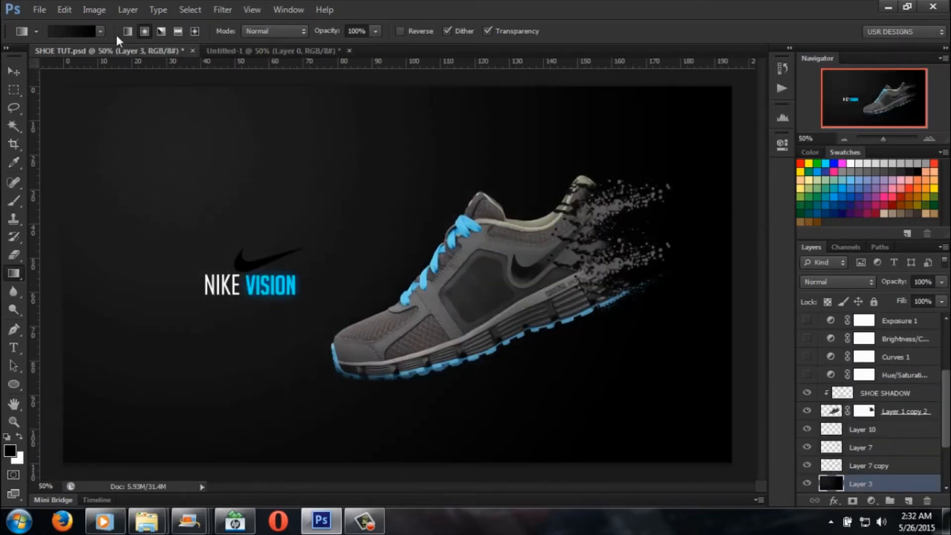
left_click(64, 9)
left_click(159, 39)
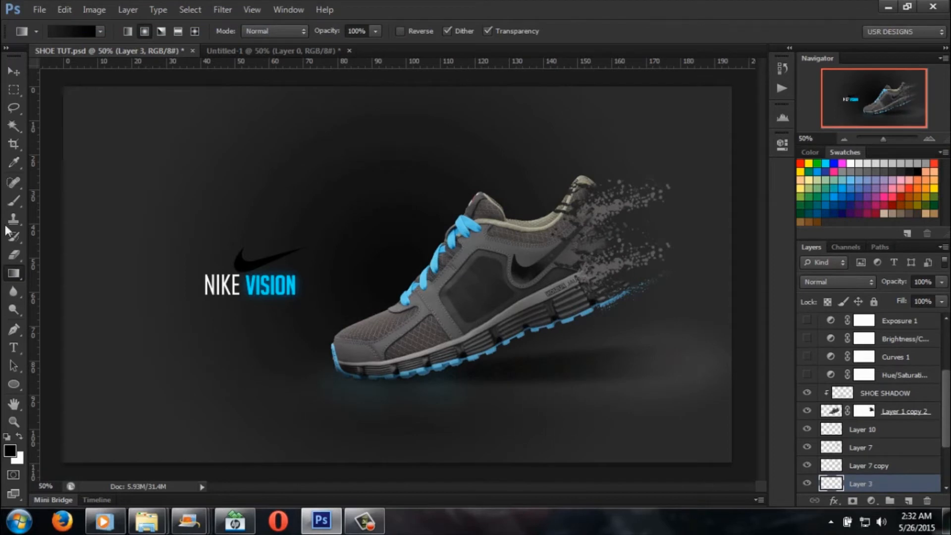
Step: Activate the Move tool and compare the new background in Untitled-1 with the finished design in SHOE TUT.psd
left_click(16, 73)
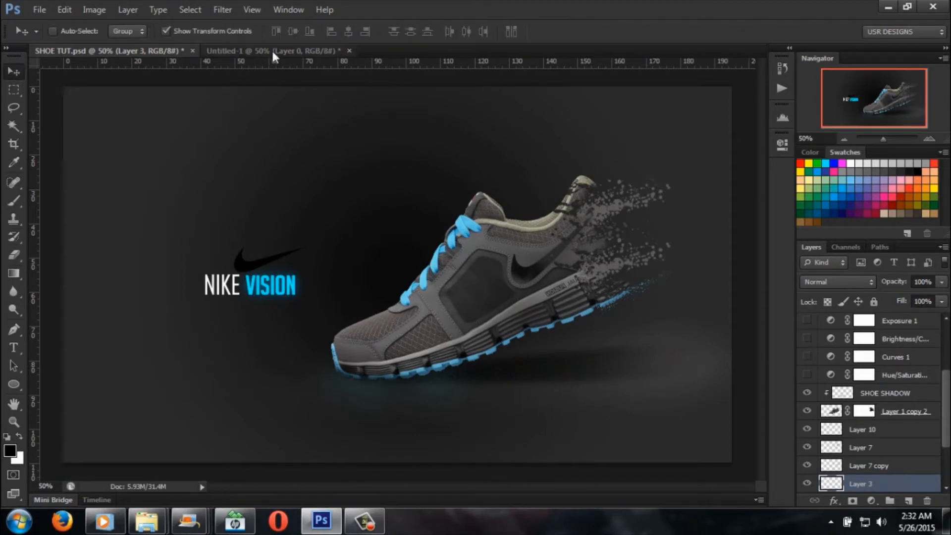
left_click(297, 51)
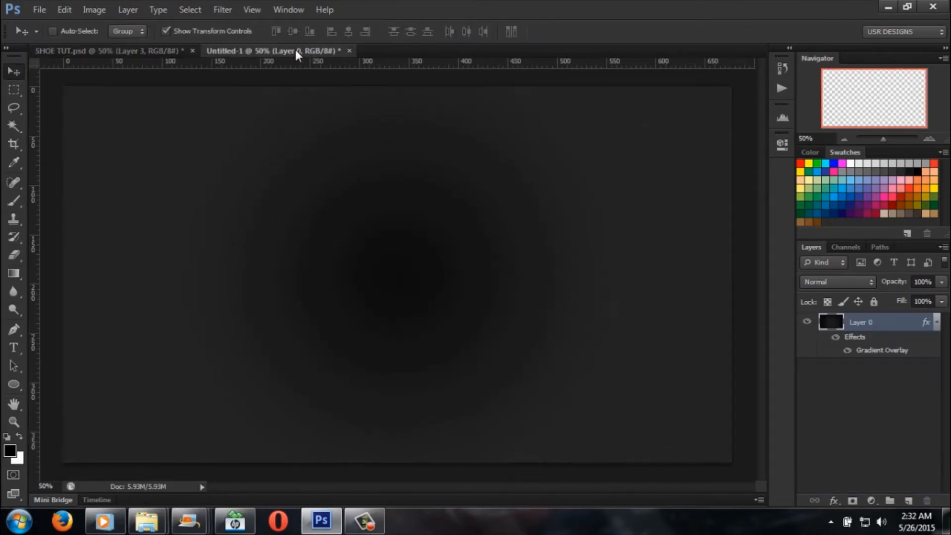
left_click(154, 51)
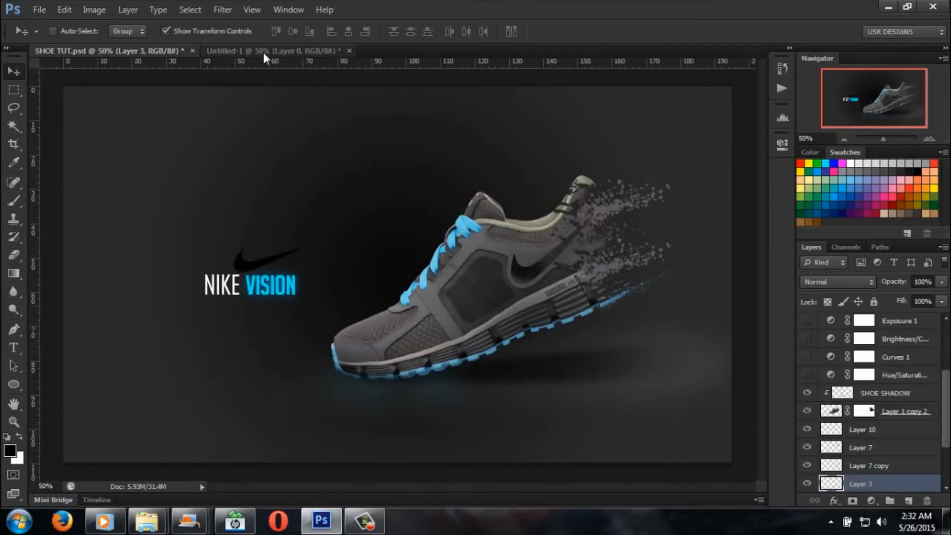
left_click(263, 52)
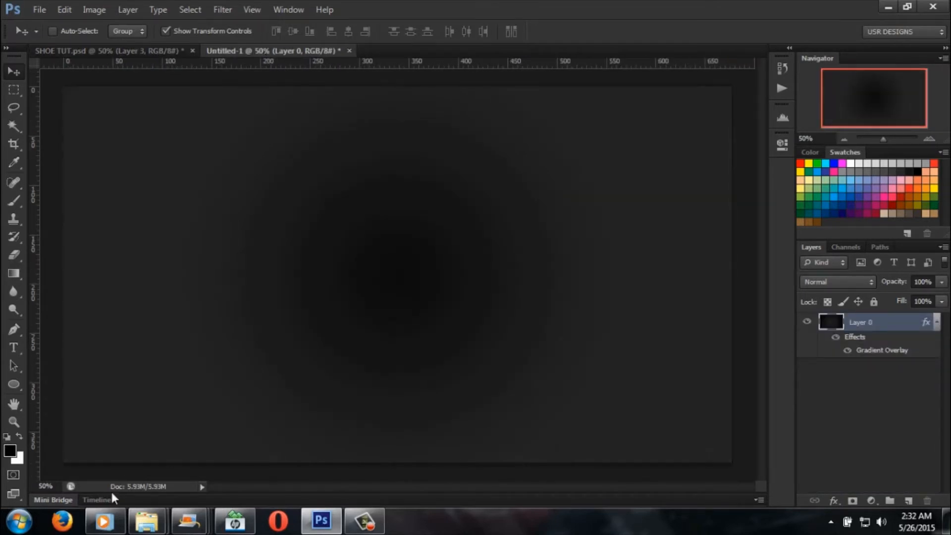
Step: Open the shoe 4 image from the SHOW TUT folder as a separate Photoshop document
mouse_move(143, 525)
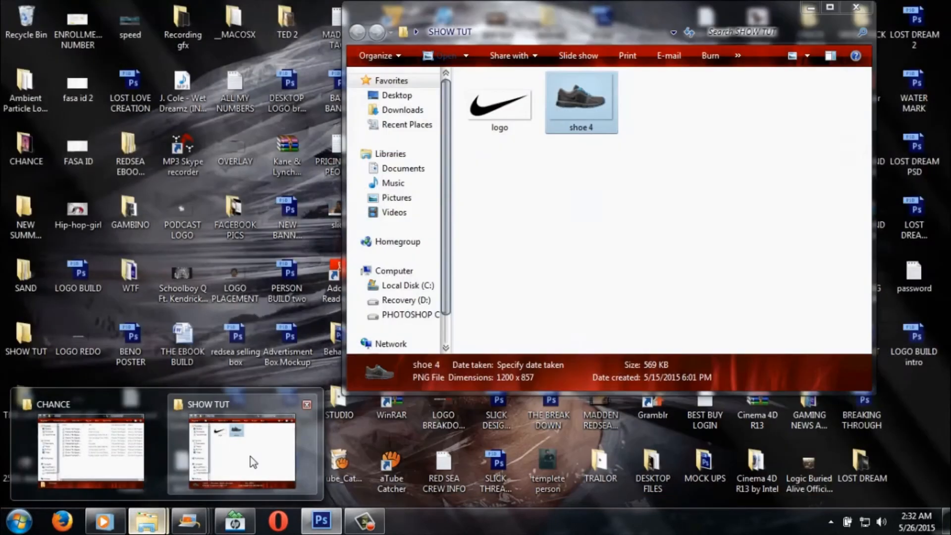
left_click(249, 454)
left_click_drag(611, 20, 491, 179)
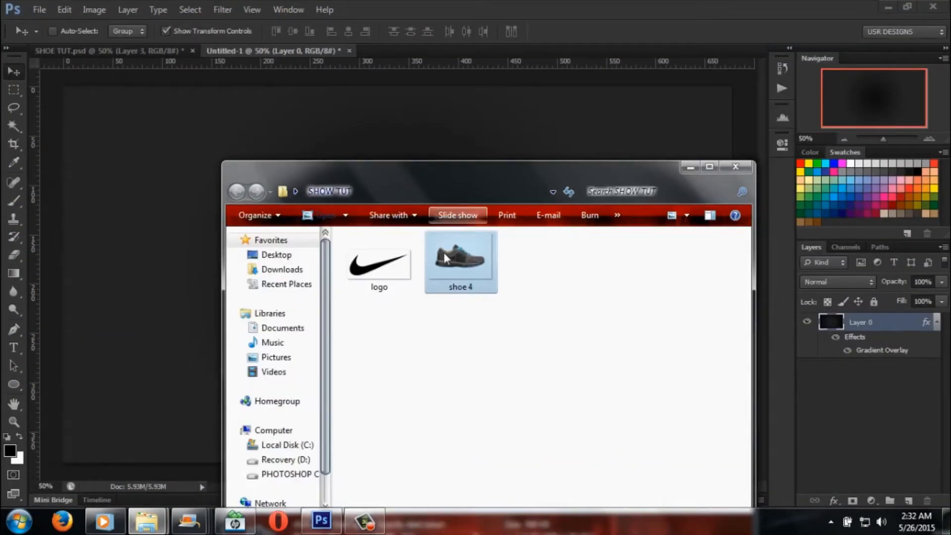
left_click(391, 263)
left_click(470, 270)
left_click_drag(471, 270, 622, 52)
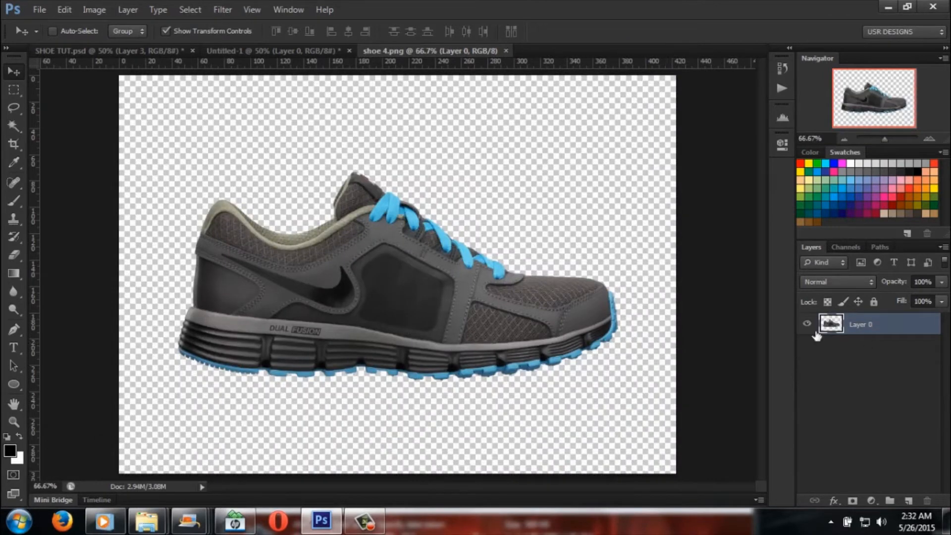
Step: Copy the shoe from shoe 4.png onto the middle of the Untitled-1 background, and close shoe 4.png
left_click_drag(390, 259, 410, 271)
left_click(936, 341)
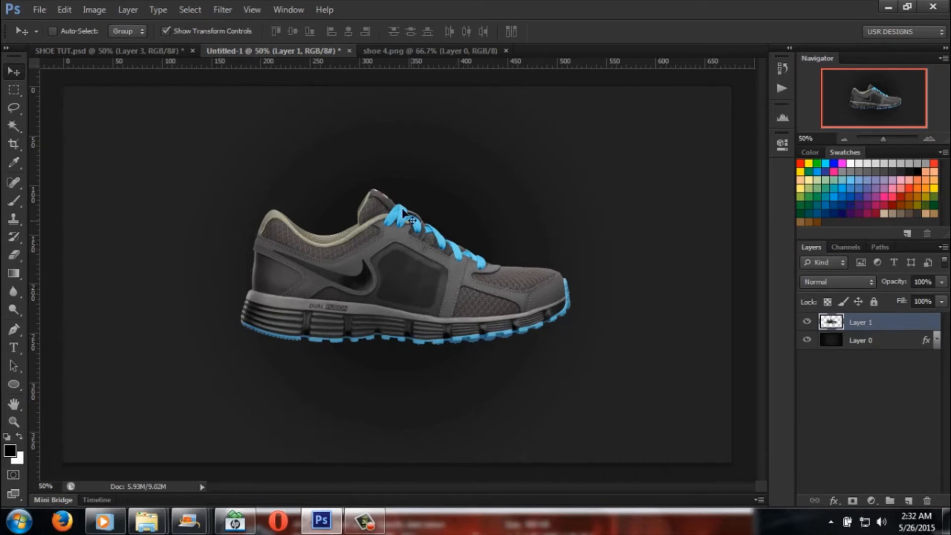
left_click(498, 51)
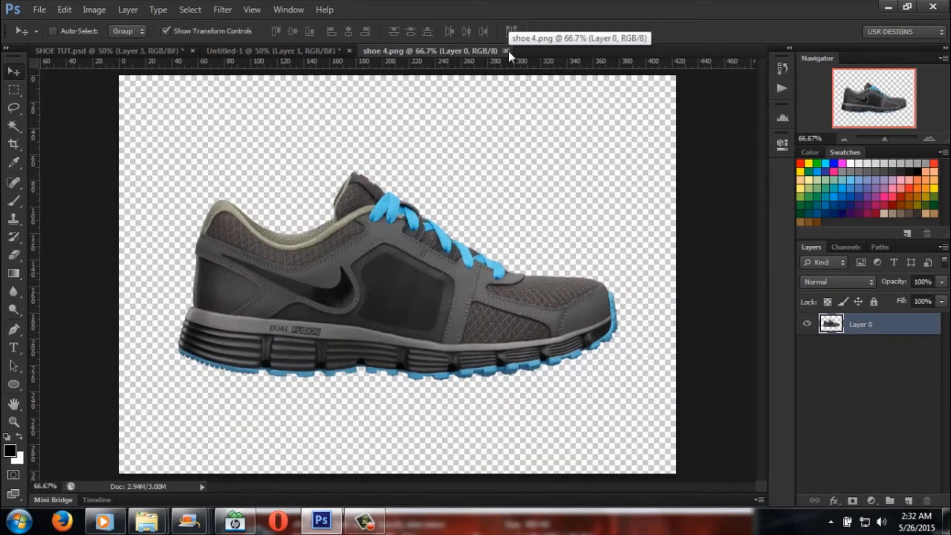
left_click(507, 51)
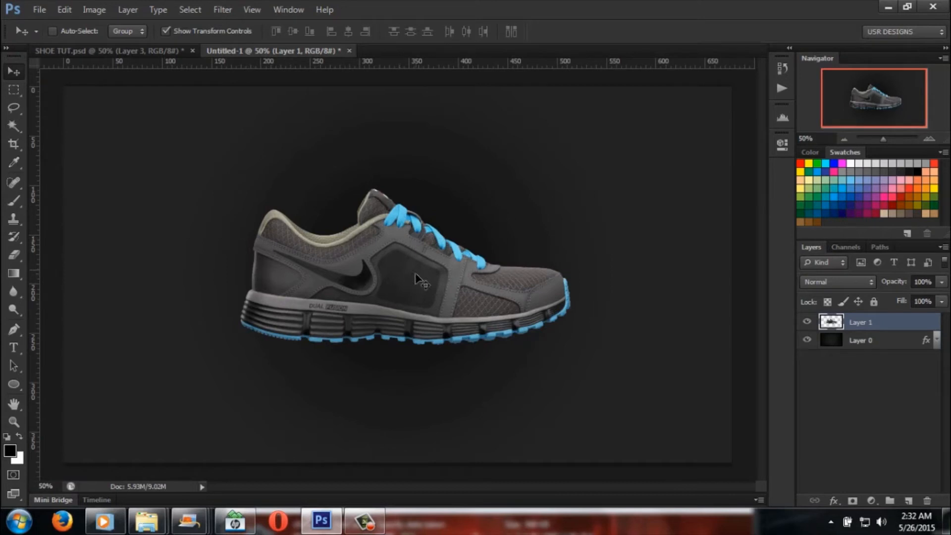
Step: Save the document to the Desktop as a Photoshop file named SHOE TUT 2, with Maximize Compatibility on
left_click(28, 7)
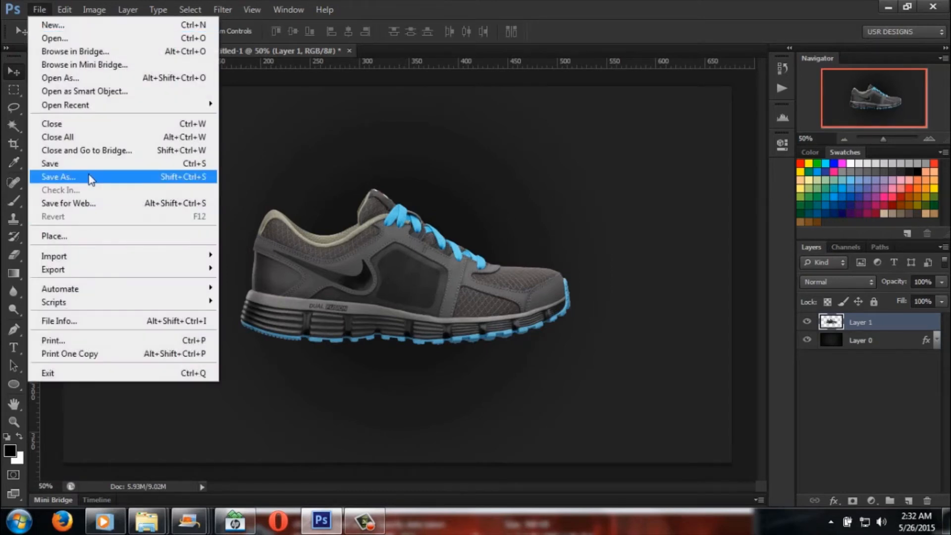
left_click(88, 174)
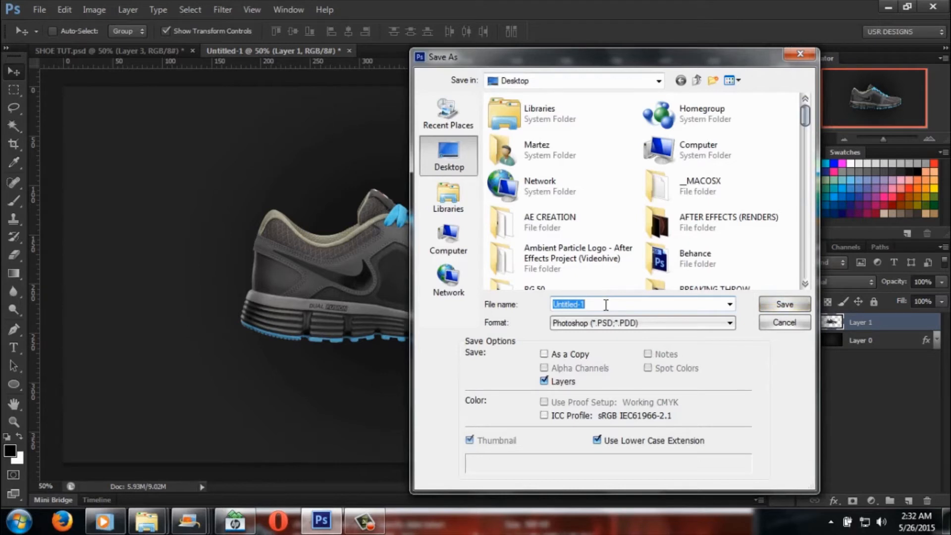
type("SHOE ")
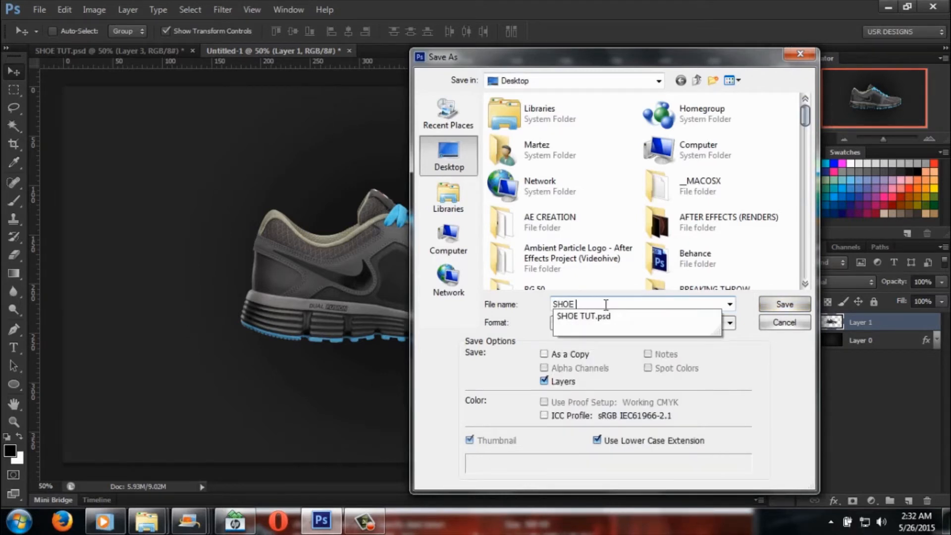
type("TUT")
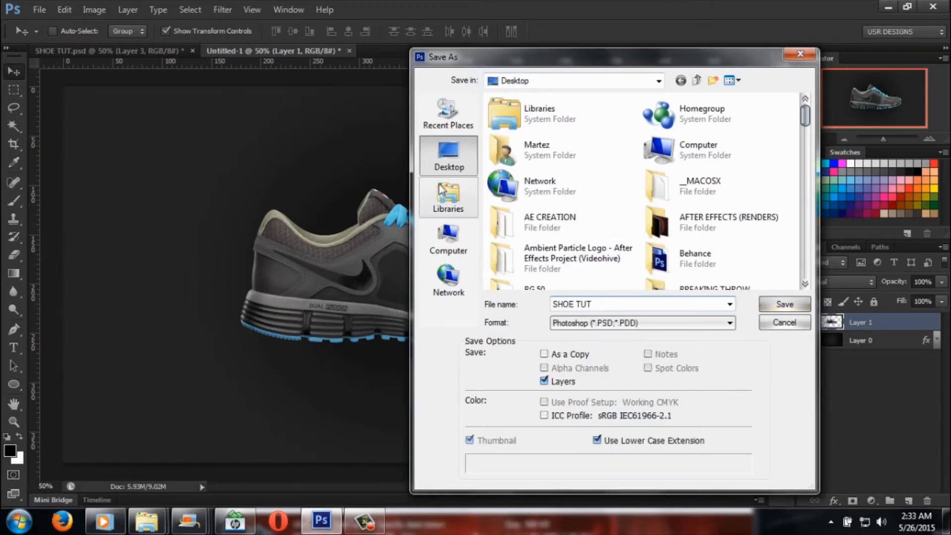
left_click(783, 304)
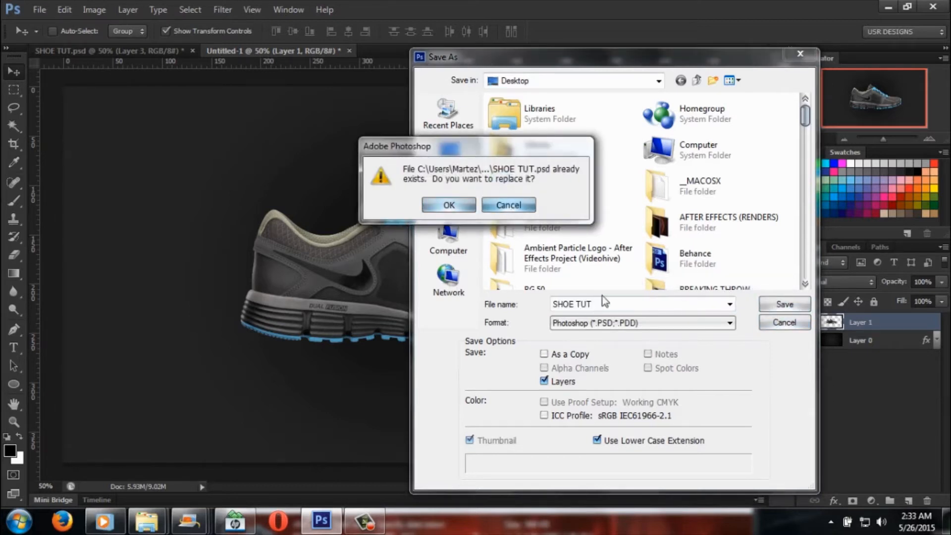
left_click(527, 206)
left_click(618, 304)
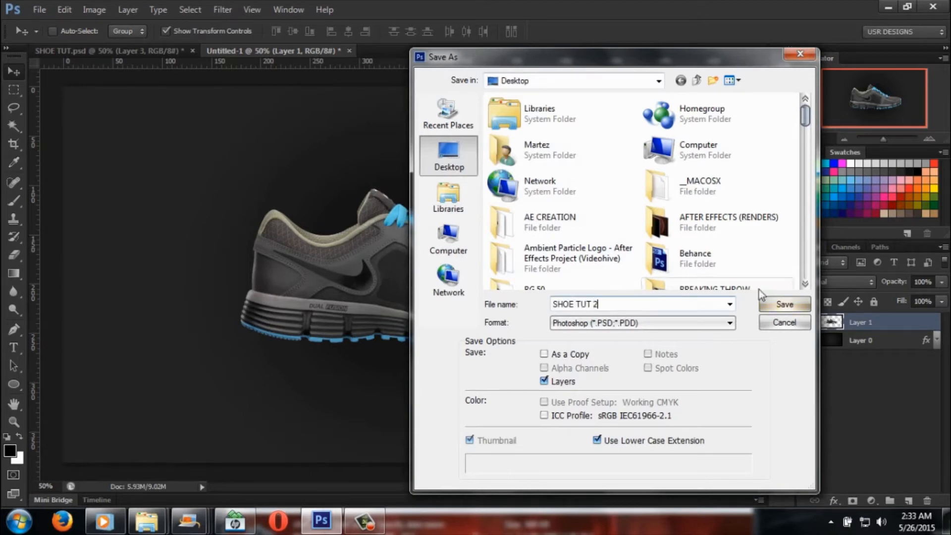
left_click(791, 304)
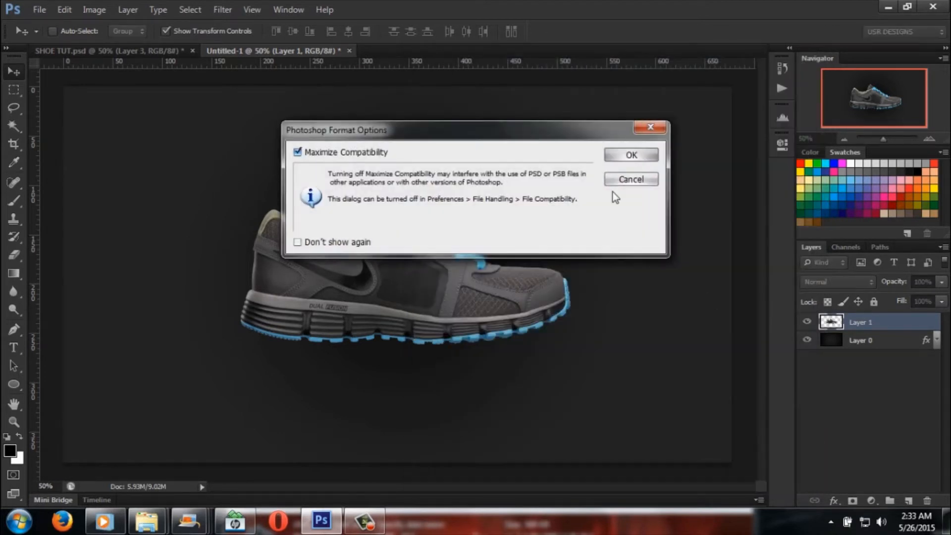
left_click(639, 156)
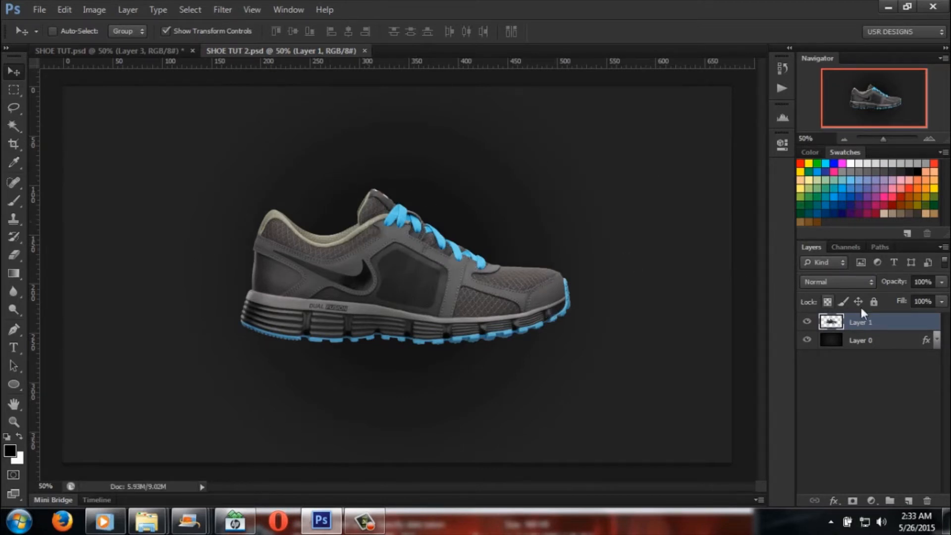
Step: Flip the shoe on Layer 1 horizontally and shift it slightly down and to the right
left_click(869, 340)
left_click(870, 326)
left_click(157, 11)
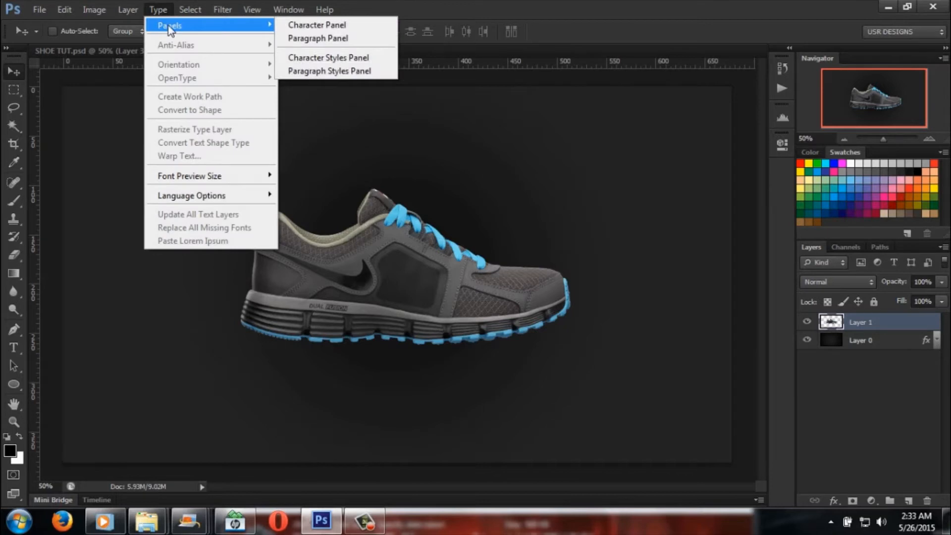
mouse_move(114, 15)
mouse_move(113, 44)
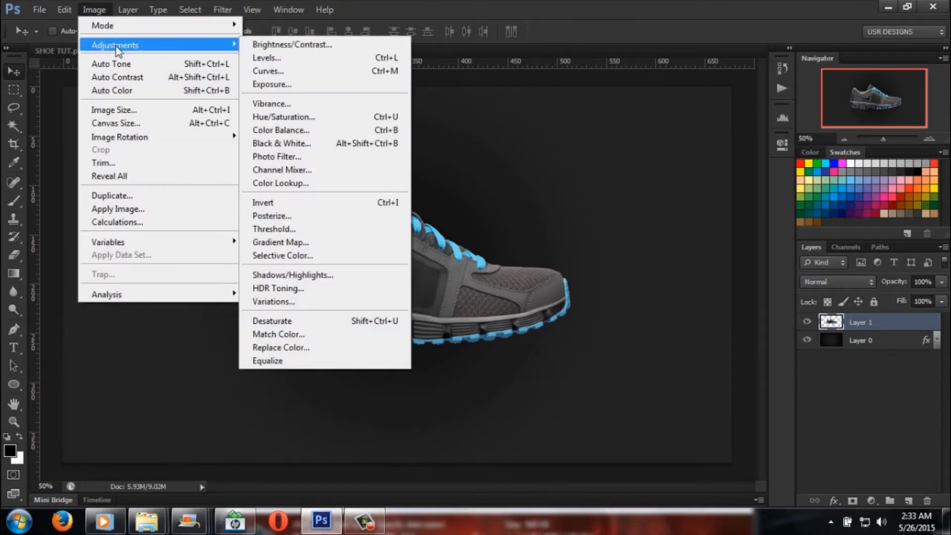
left_click(488, 283)
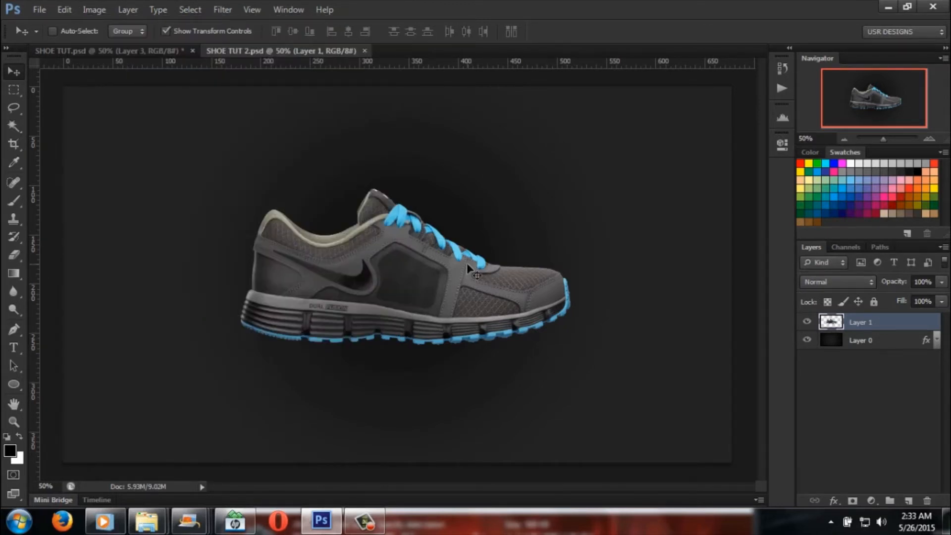
left_click(88, 11)
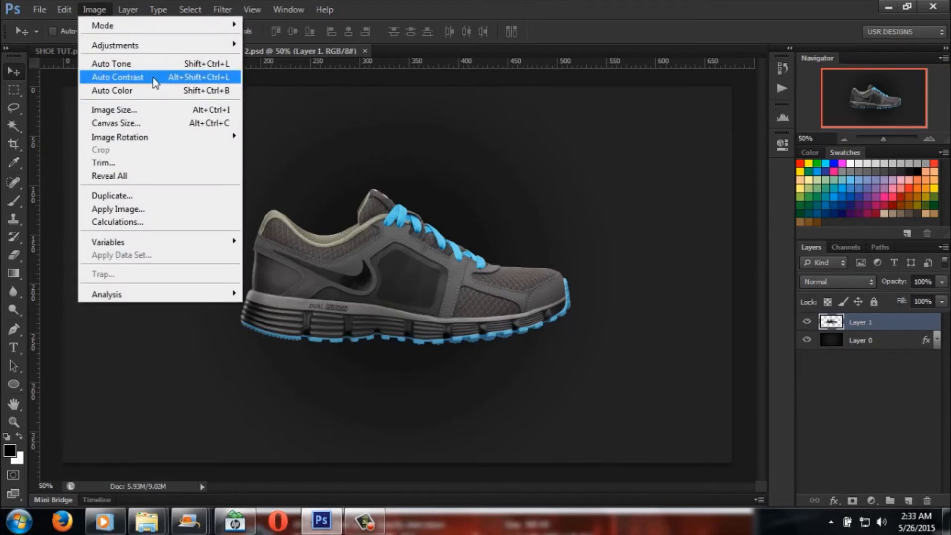
mouse_move(67, 12)
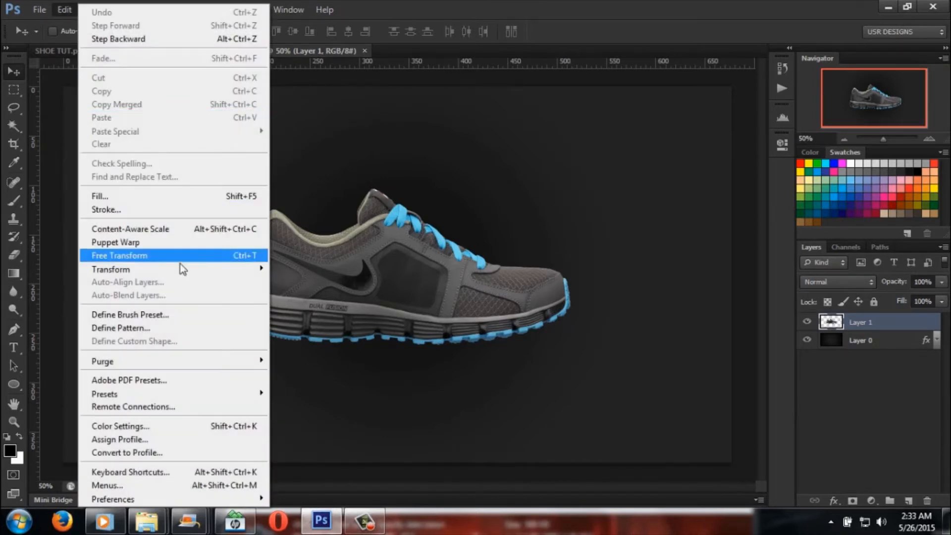
mouse_move(183, 270)
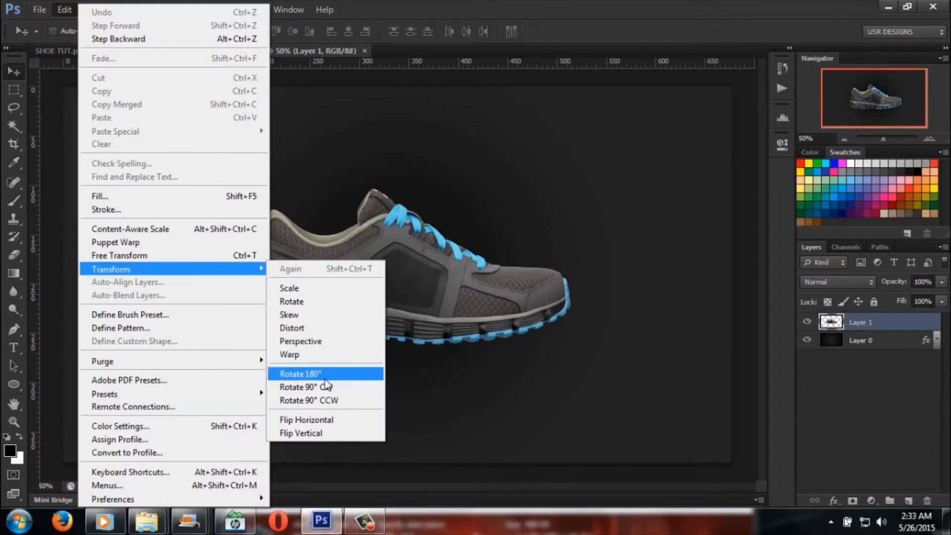
left_click(332, 421)
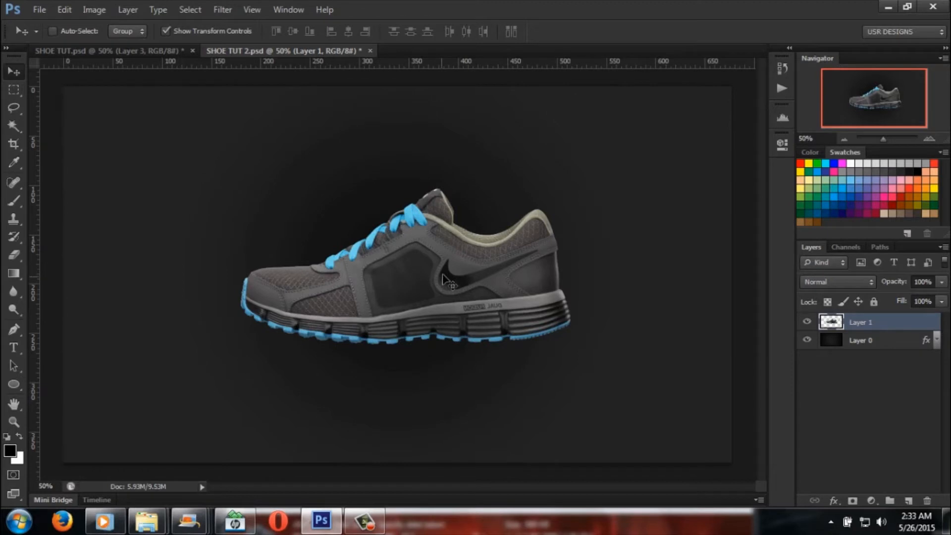
left_click_drag(445, 275, 464, 292)
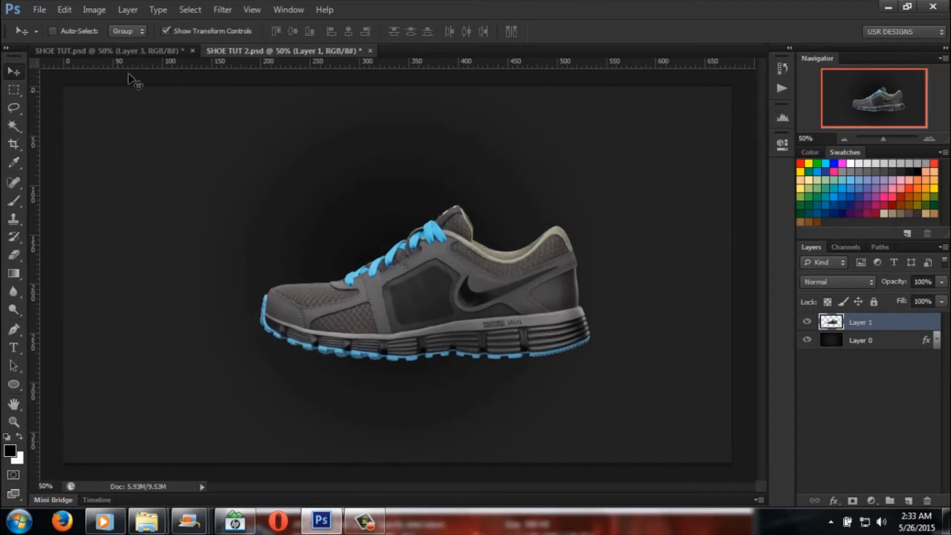
Step: Compare the flipped shoe in SHOE TUT 2.psd with the finished design in SHOE TUT.psd
left_click(131, 53)
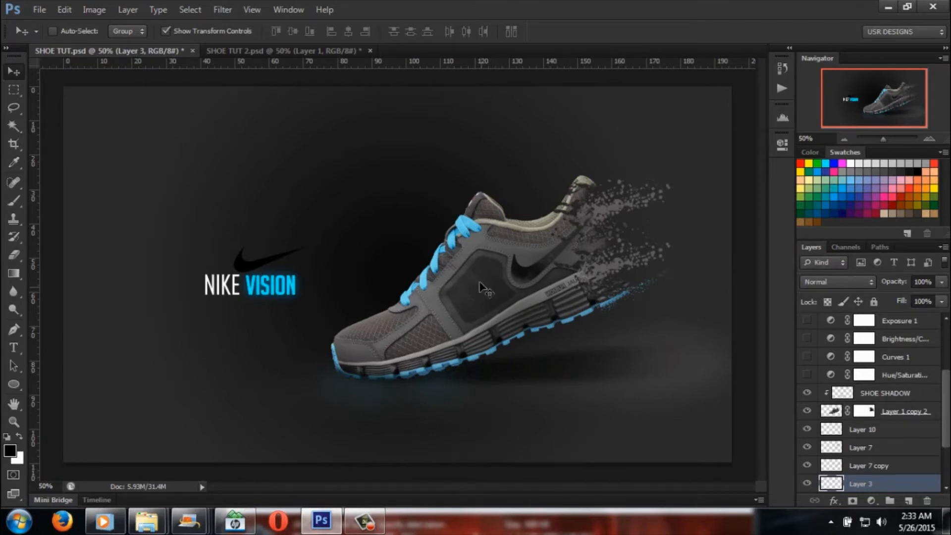
left_click(263, 52)
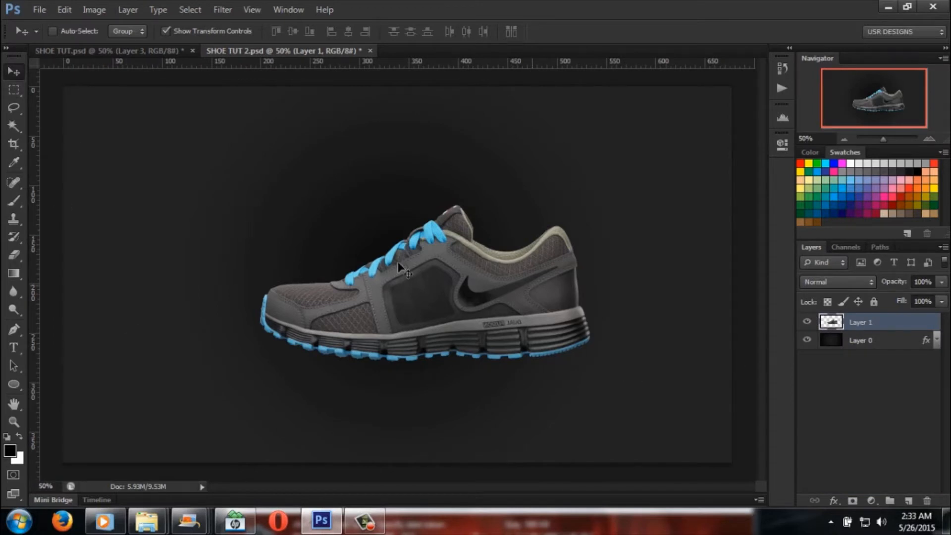
left_click(63, 50)
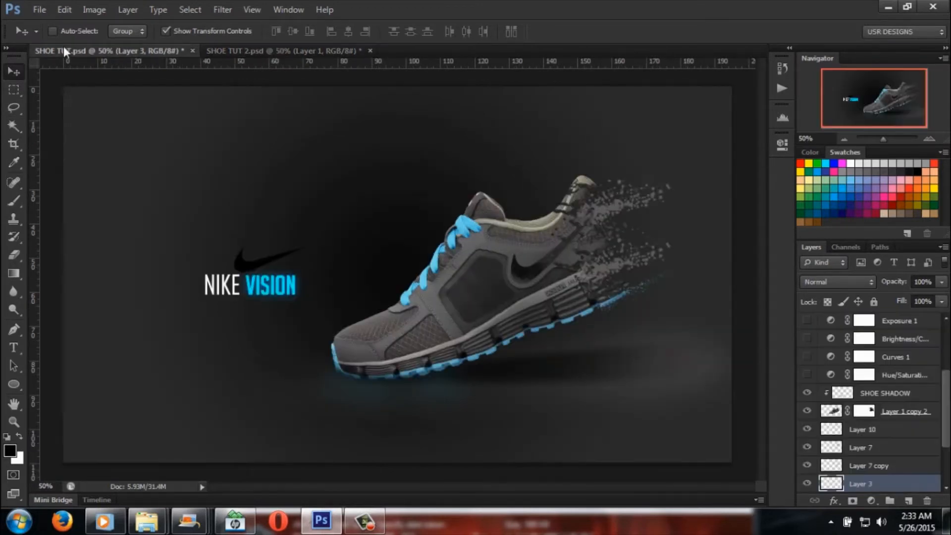
left_click(268, 50)
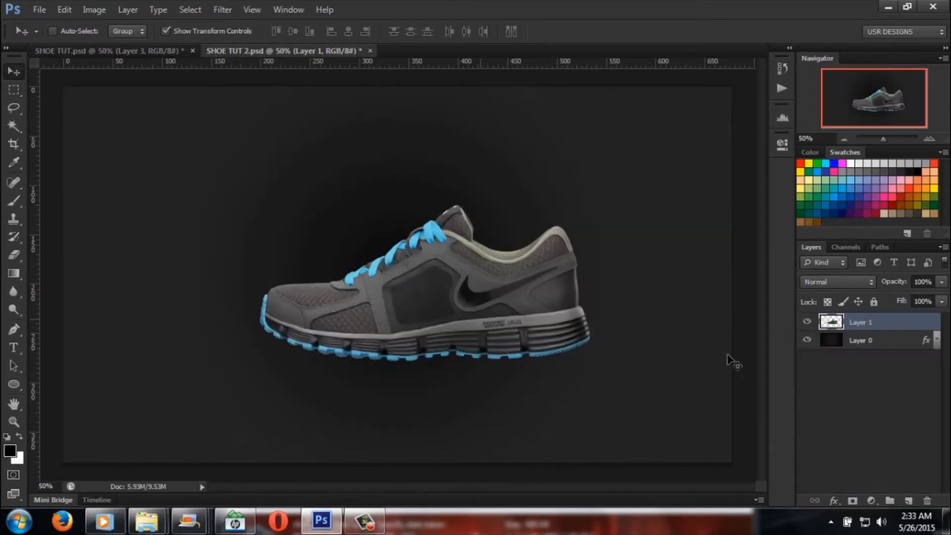
Step: Convert the shoe's Layer 1 to a smart object and show the guides and transform controls
right_click(894, 323)
left_click(817, 112)
key("ctrl+h")
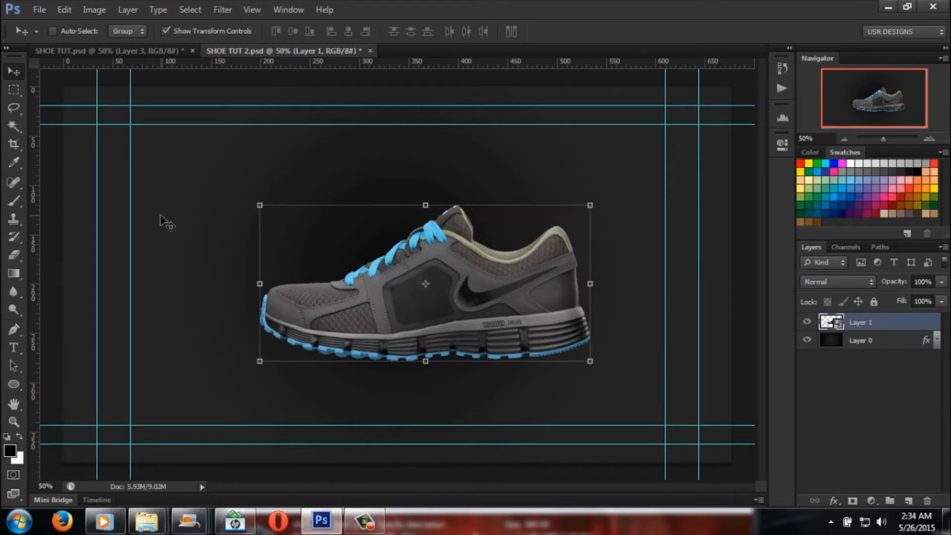
Step: Free-transform the shoe to about 100.3% size, move it right and slightly up to about X 1162 and Y 546 px, and apply it
key("ctrl+t")
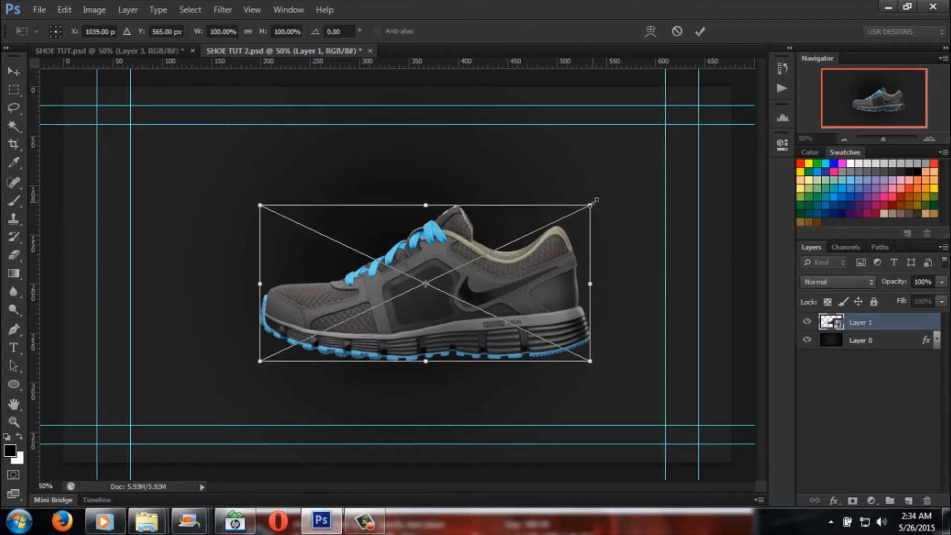
mouse_move(590, 204)
left_mouse_down()
mouse_move(641, 169)
mouse_move(605, 184)
mouse_move(737, 117)
mouse_move(586, 197)
left_mouse_up()
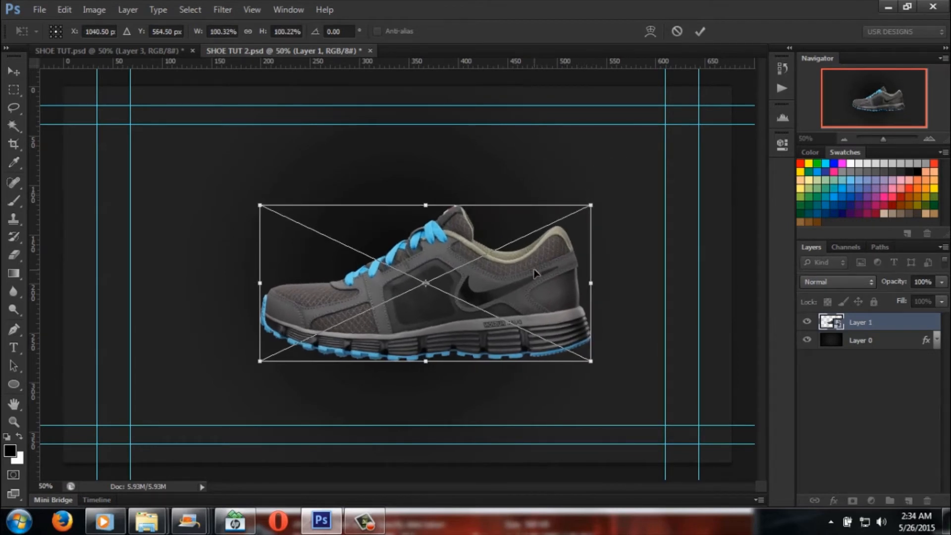
left_click_drag(537, 274, 576, 263)
left_click(14, 72)
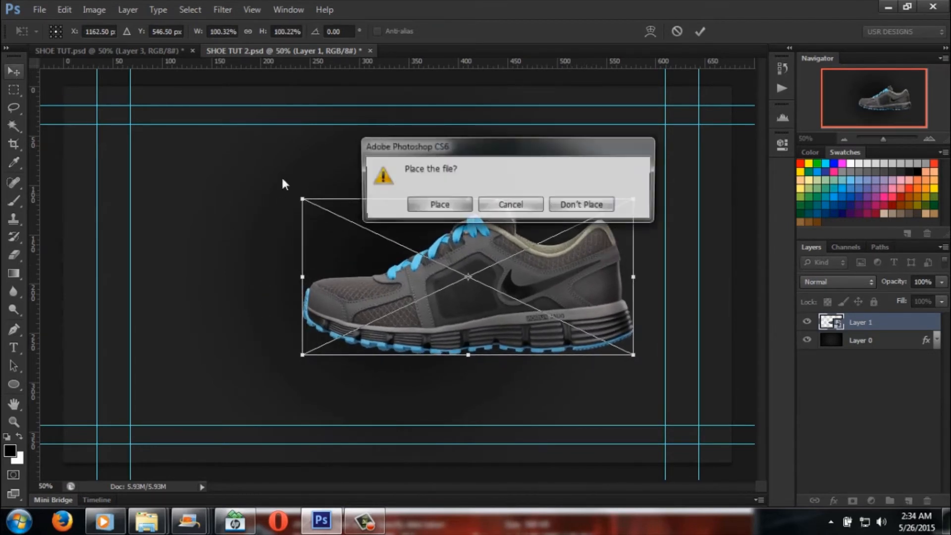
left_click(435, 204)
Step: Rotate the shoe by about -14.2° so its heel is raised, and move it further right
left_click(648, 191)
left_click_drag(648, 186, 603, 150)
left_click_drag(530, 256, 581, 270)
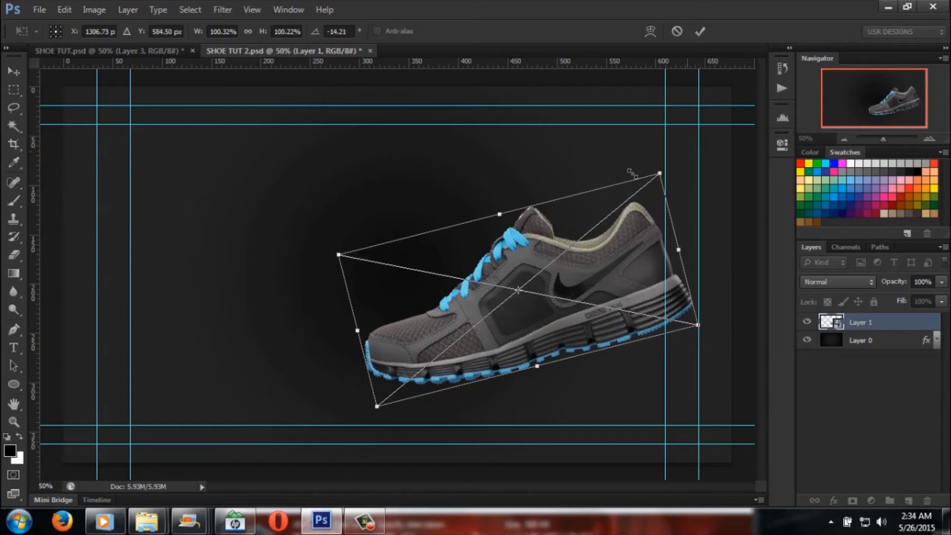
Step: Hide the rulers and show them again, and open and dismiss the list of ruler units
key("ctrl+r")
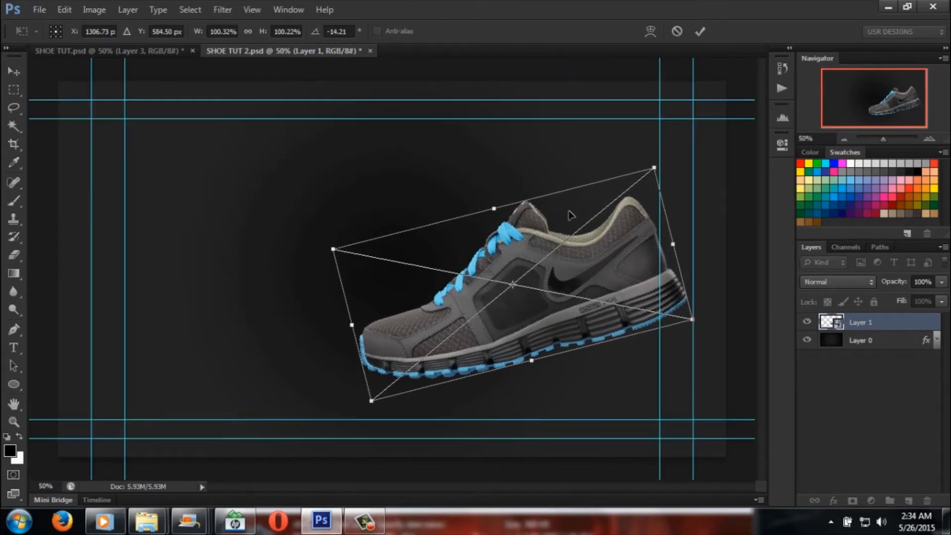
key("ctrl+r")
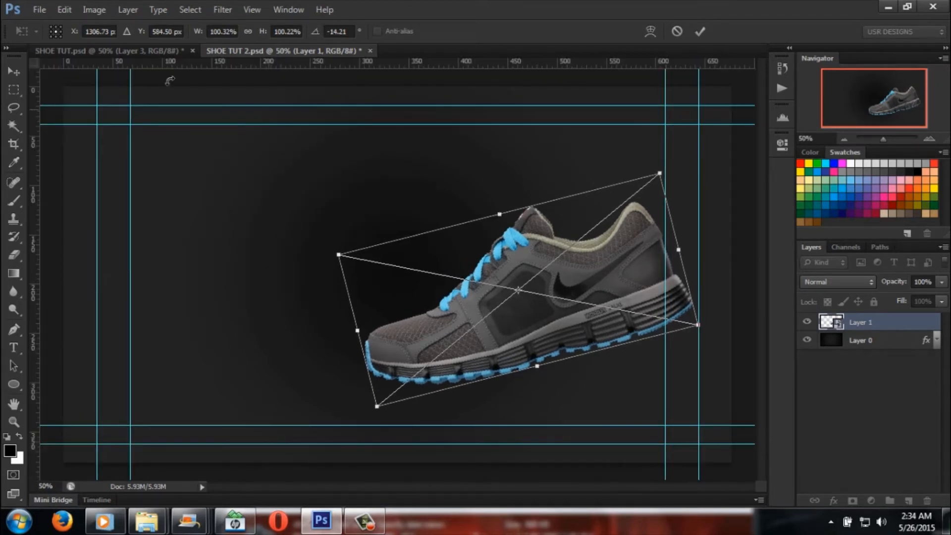
right_click(47, 64)
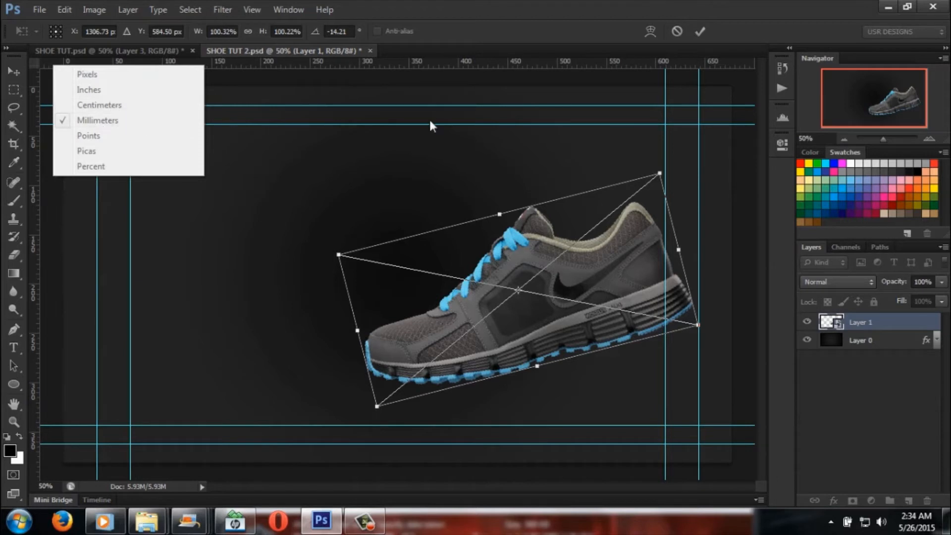
left_click(613, 87)
Step: Move the rotated shoe slightly up, apply the transform, and align its heel with the outer guide on the right
left_click_drag(589, 278, 605, 263)
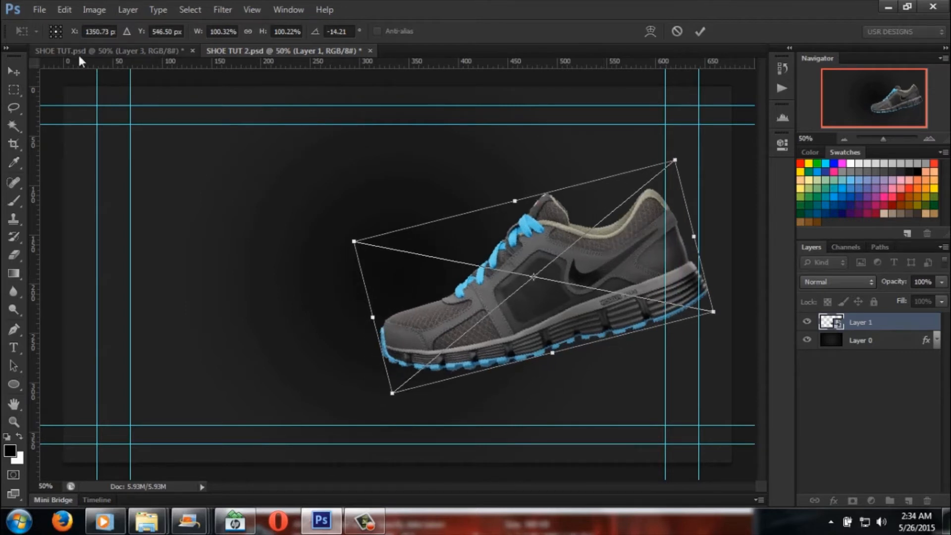
left_click(14, 72)
left_click(435, 209)
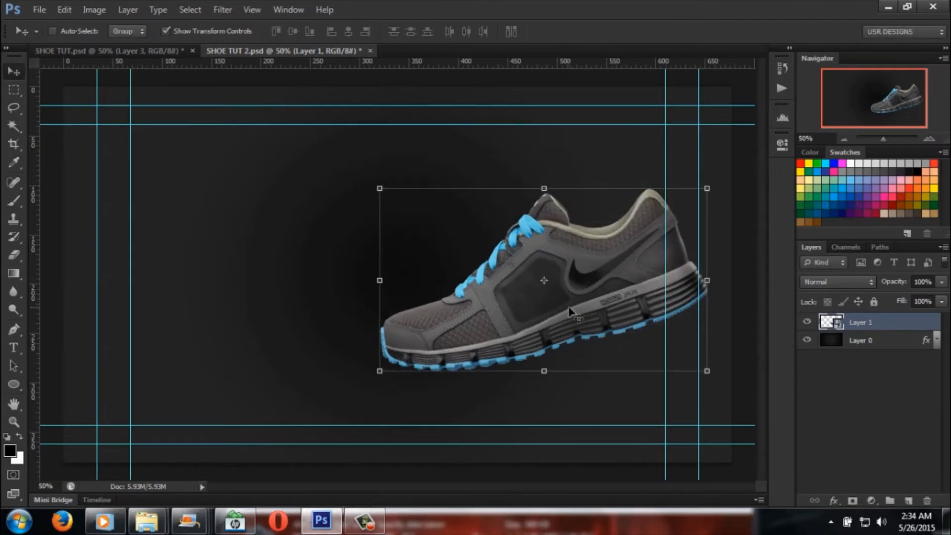
left_click_drag(632, 271, 623, 271)
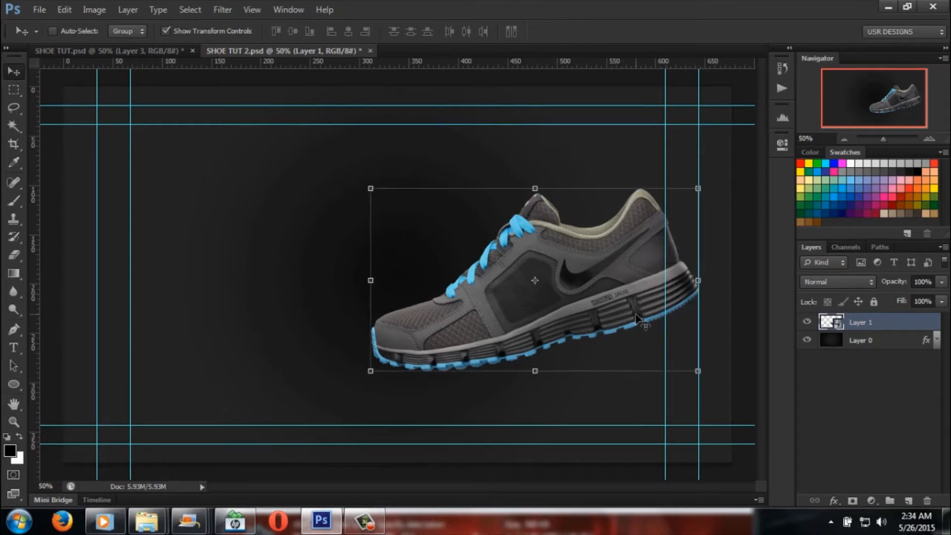
Step: Activate the Rectangular Marquee tool, hide the guides, and compare the shoe's placement with the finished design in SHOE TUT.psd
left_click(15, 89)
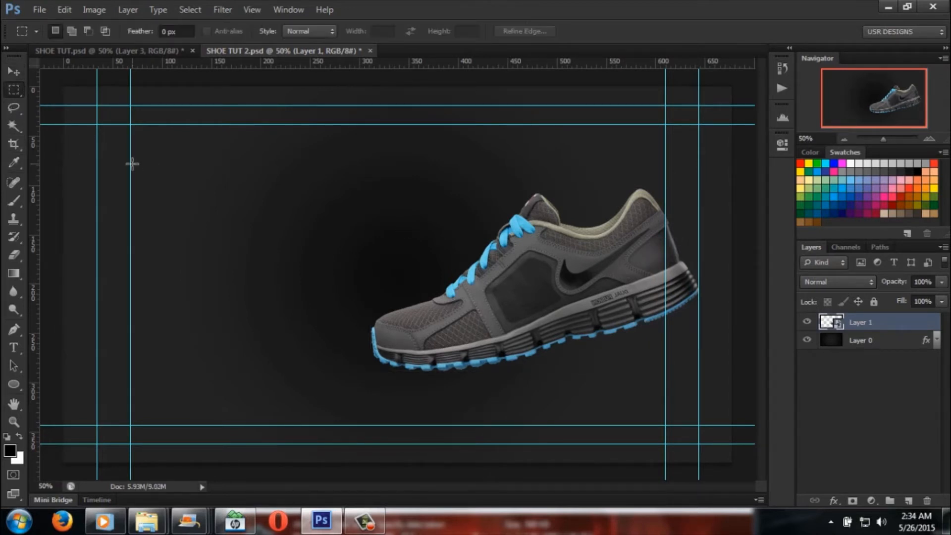
key("ctrl+semicolon")
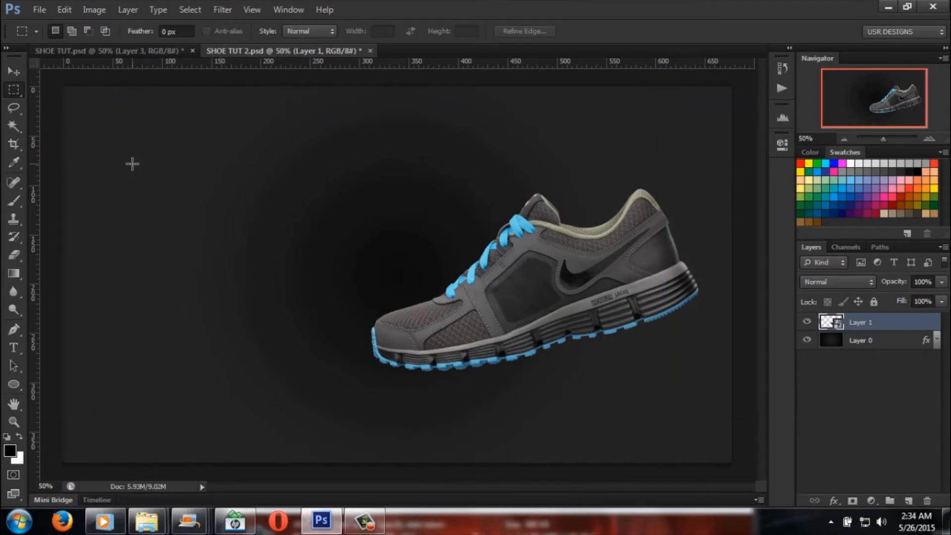
left_click(136, 52)
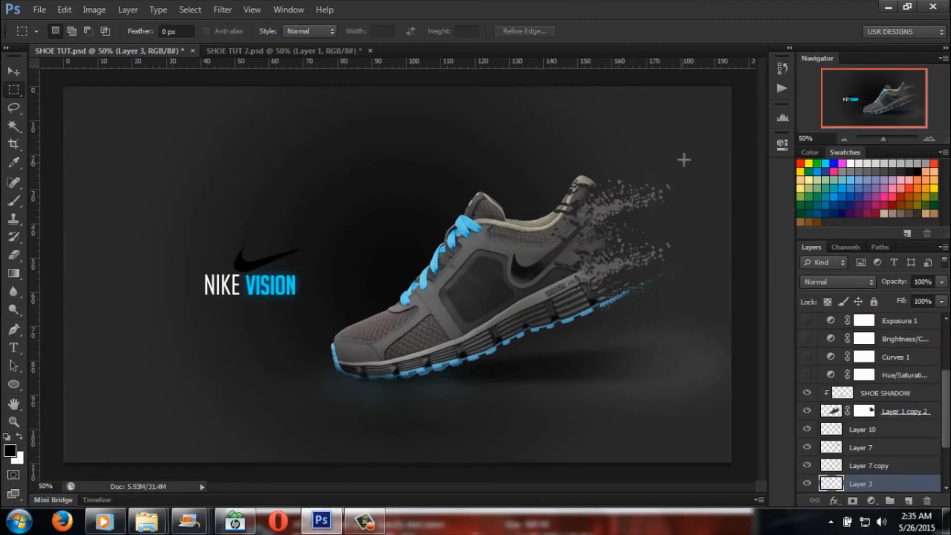
left_click(310, 51)
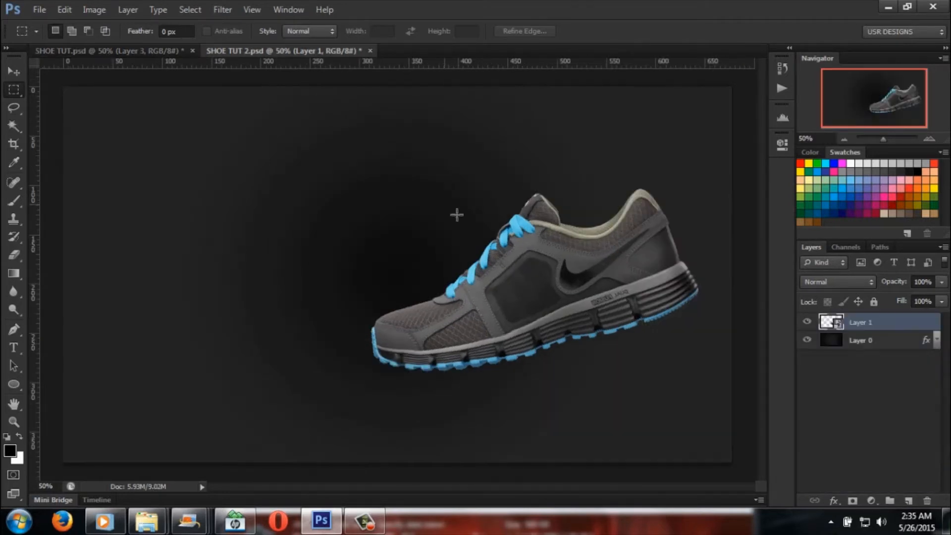
Step: Activate the Move tool and show the guides again
left_click(15, 71)
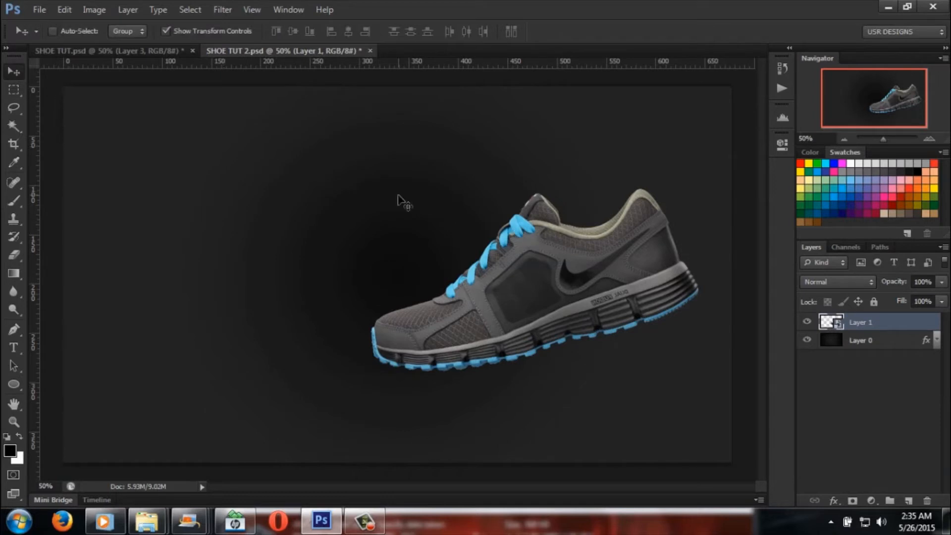
key("ctrl+h")
Step: Group the shoe layer, scale the group down to about 87%, reposition it on the canvas and apply the transform
key("ctrl+g")
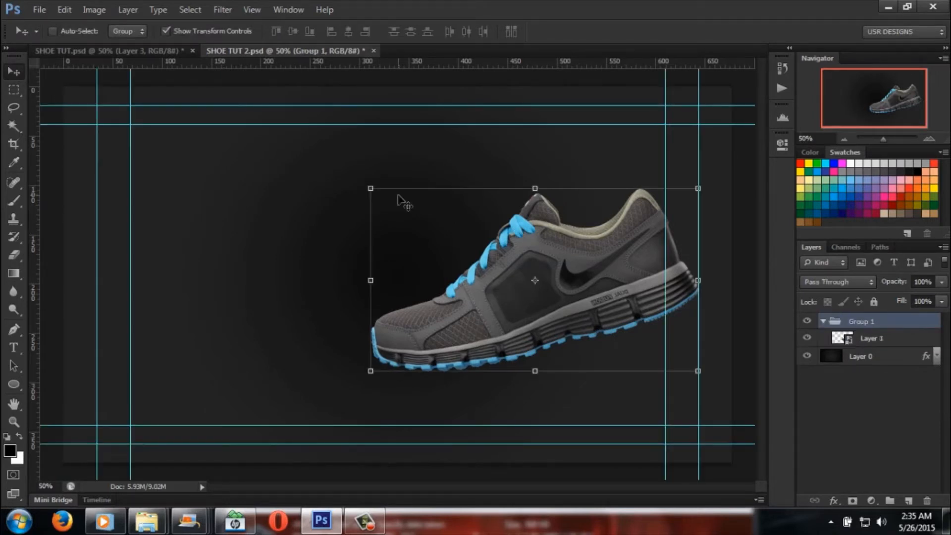
left_click_drag(606, 261, 571, 263)
left_click_drag(339, 371, 387, 343)
left_click_drag(575, 258, 577, 290)
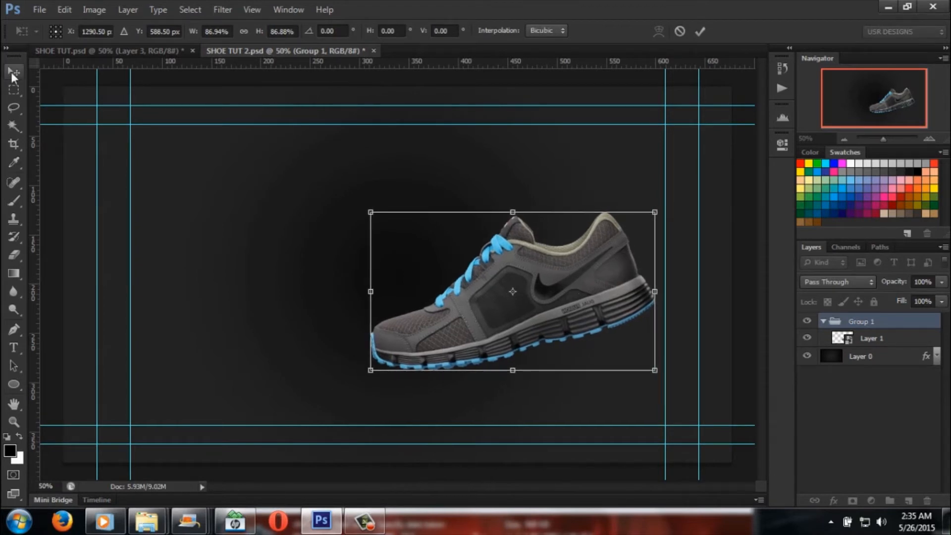
left_click(13, 75)
left_click(436, 205)
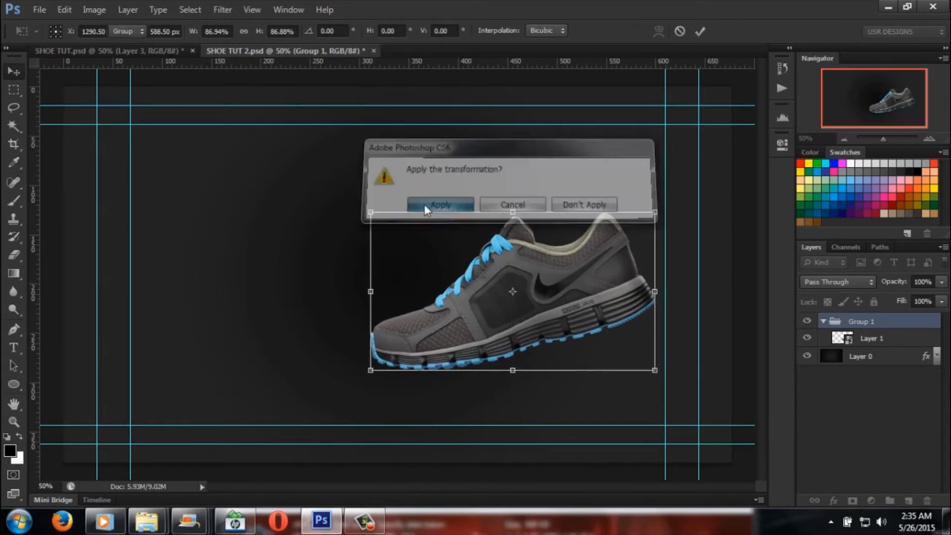
Step: Activate the Rectangular Marquee tool and compare the reduced shoe with the finished design in SHOE TUT.psd
left_click(14, 89)
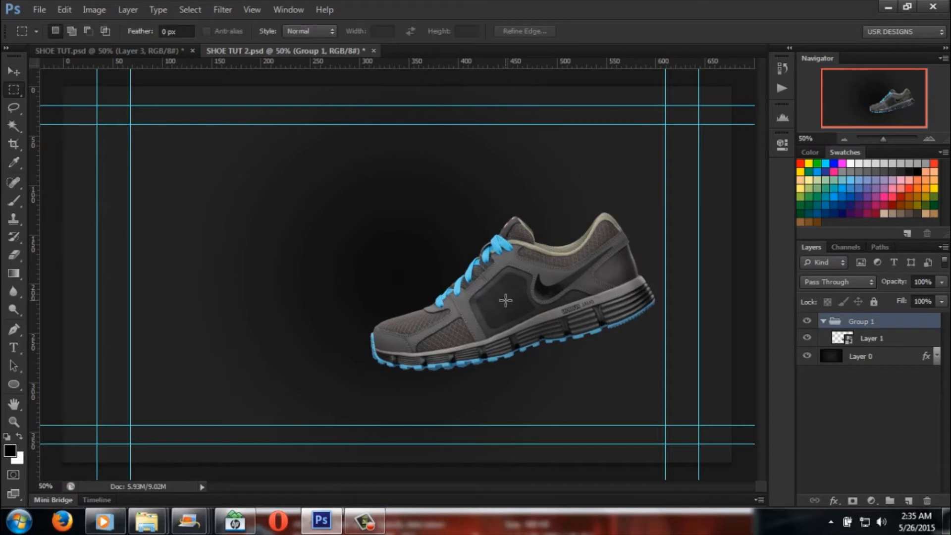
left_click(150, 52)
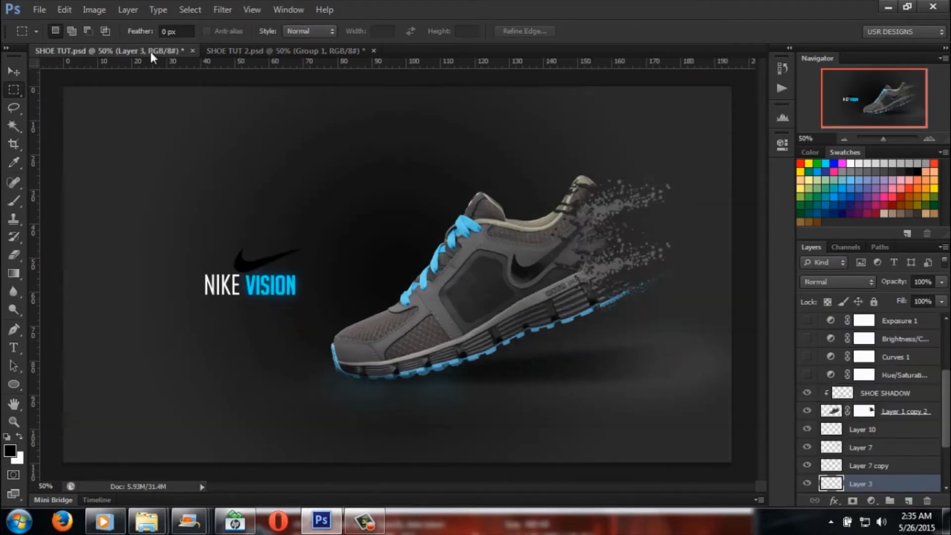
left_click(273, 50)
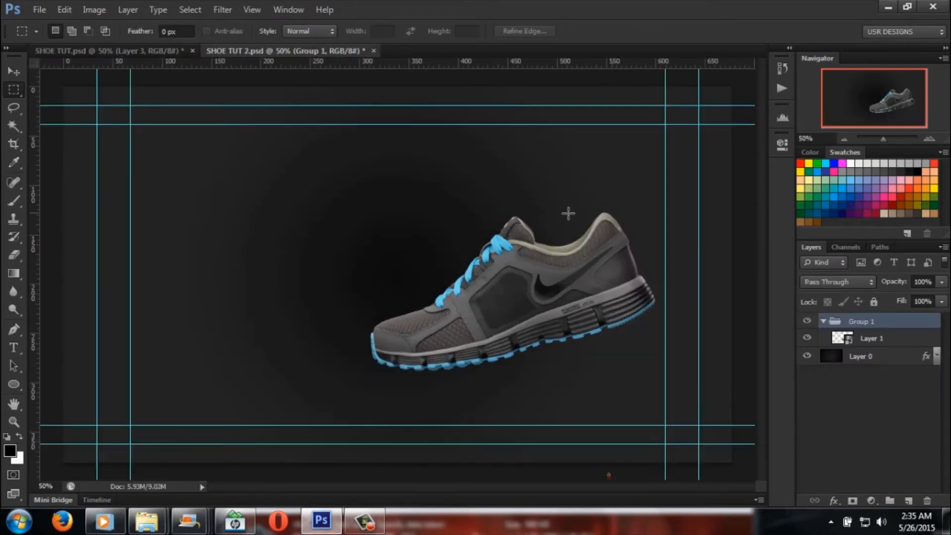
Step: Delete the shoe group, and step back through the history until the deletion, scaling, moving and grouping are undone
left_click(14, 74)
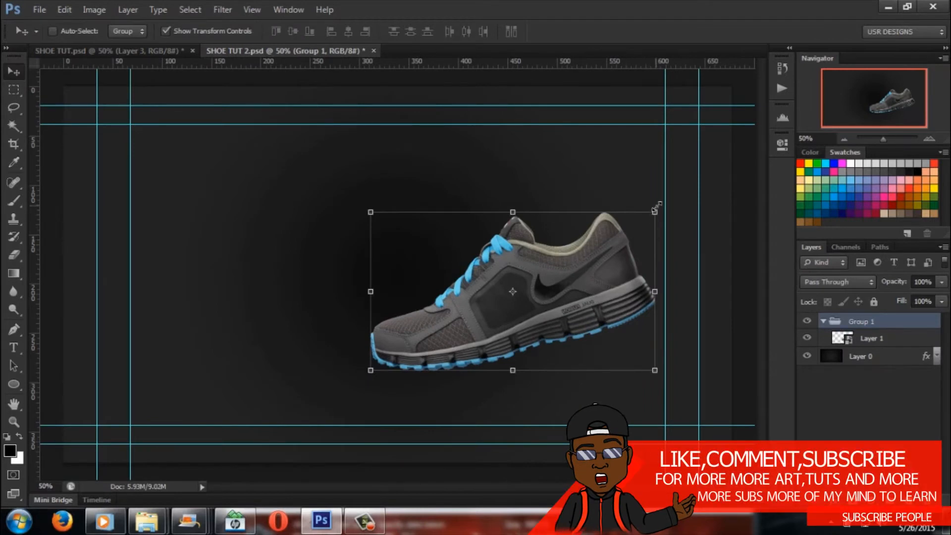
left_click_drag(915, 326, 928, 501)
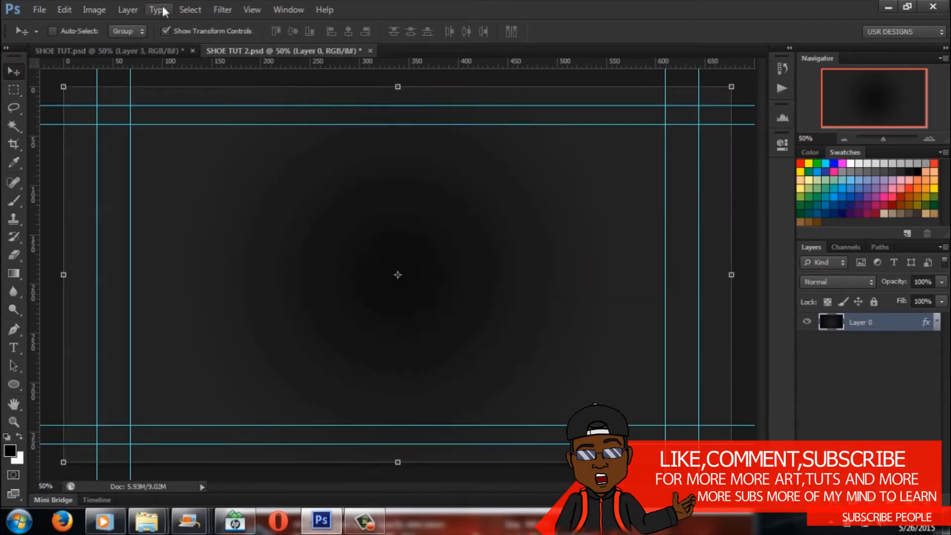
left_click(64, 10)
left_click(99, 39)
left_click(64, 9)
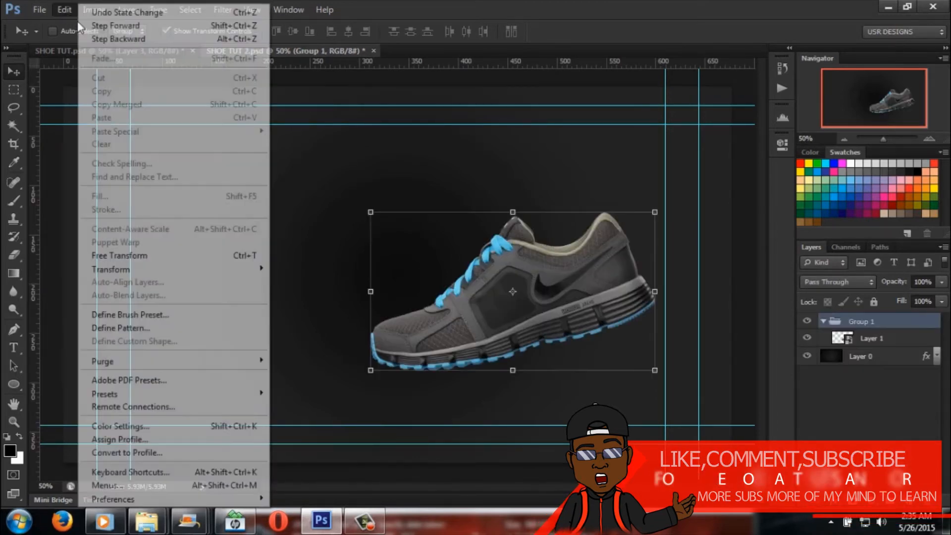
left_click(105, 39)
left_click(69, 6)
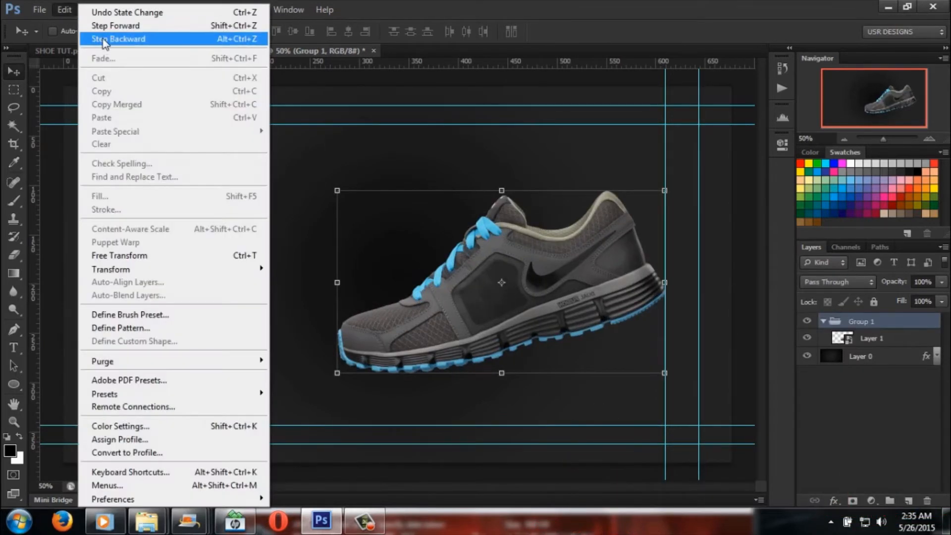
left_click(102, 38)
left_click(69, 10)
left_click(102, 38)
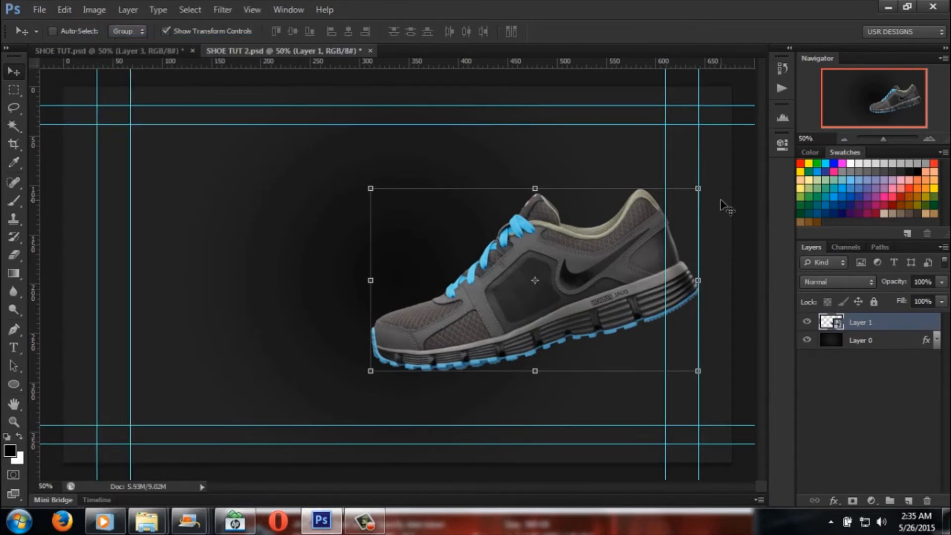
Step: Scale the ungrouped shoe down to about 80%, place it, and move it slightly right and up
left_click(699, 188)
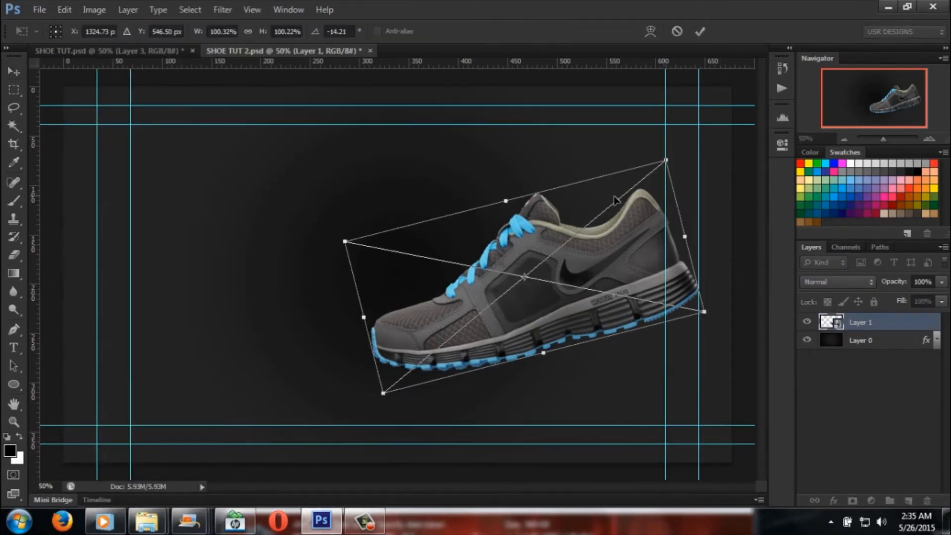
left_click_drag(668, 161, 616, 211)
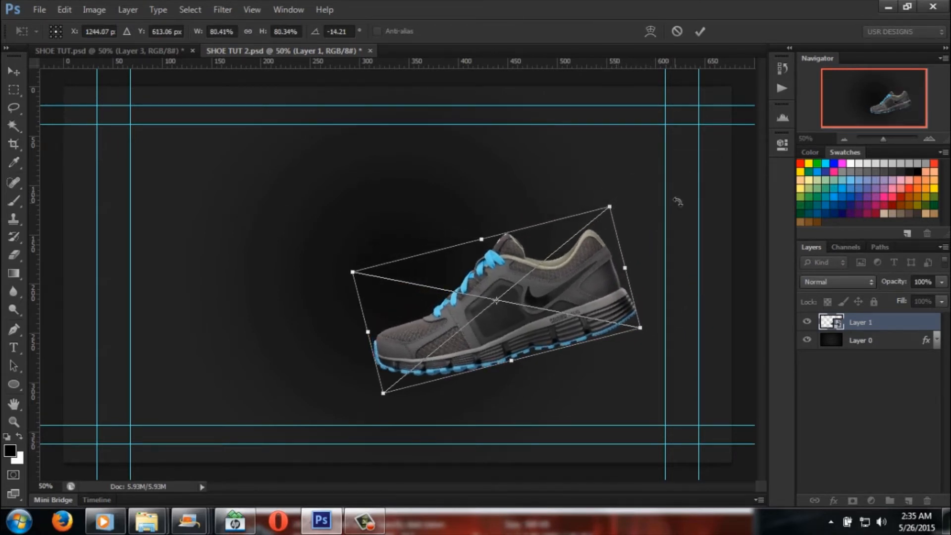
left_click(13, 72)
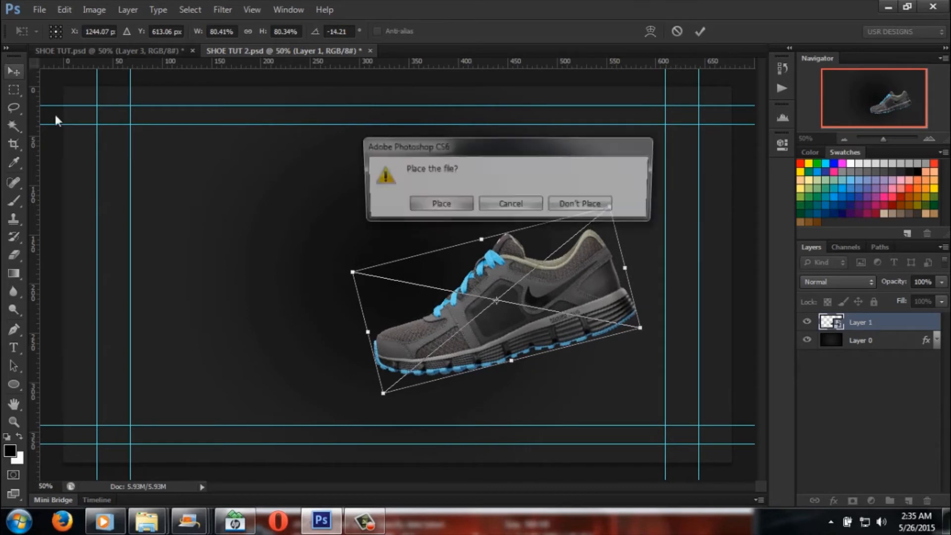
left_click(436, 204)
left_click_drag(582, 285, 590, 280)
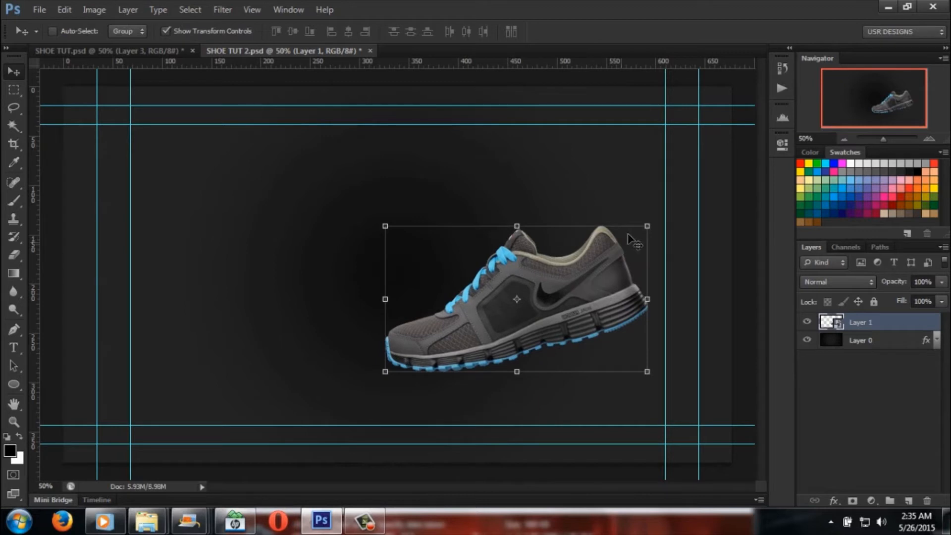
Step: Enlarge the shoe to about 86%, place it, and move it slightly left and down
left_click(647, 226)
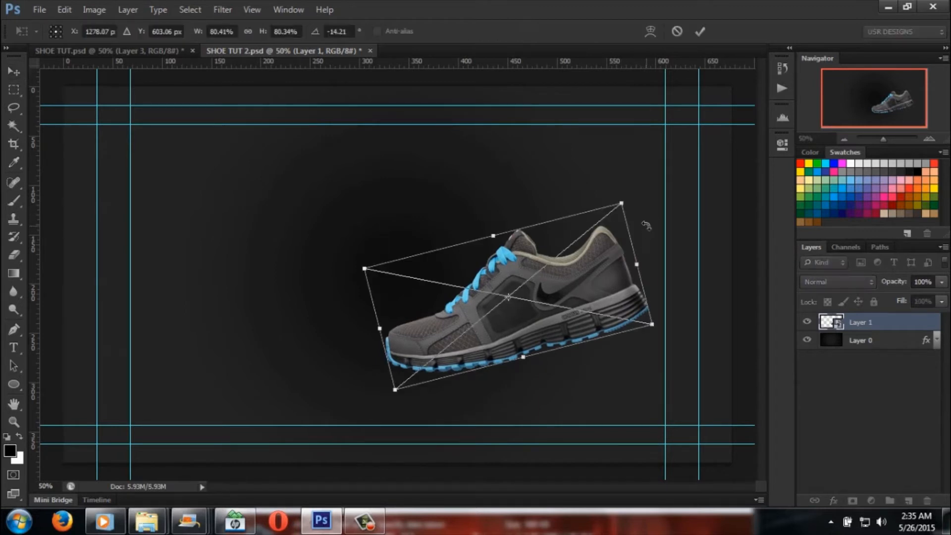
left_click_drag(624, 204, 638, 191)
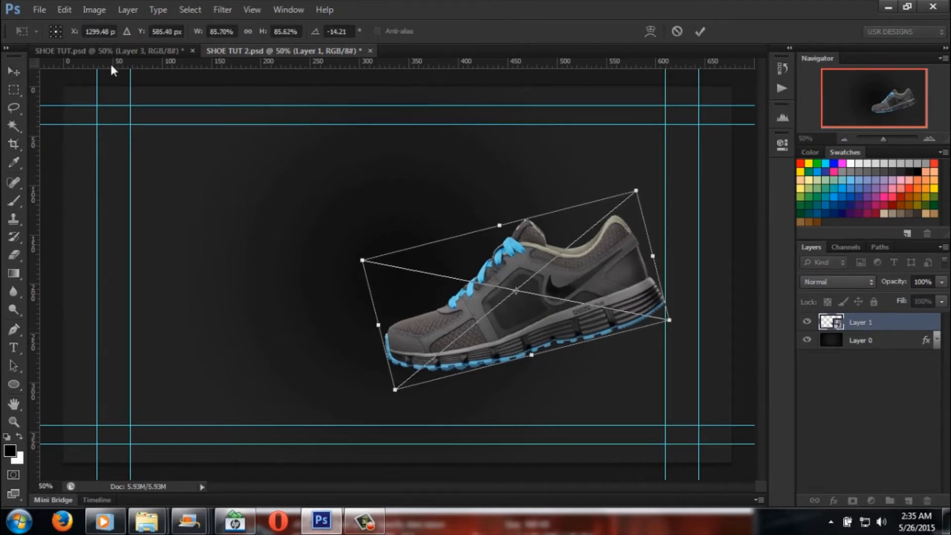
left_click(14, 71)
left_click(439, 205)
left_click_drag(592, 275, 580, 278)
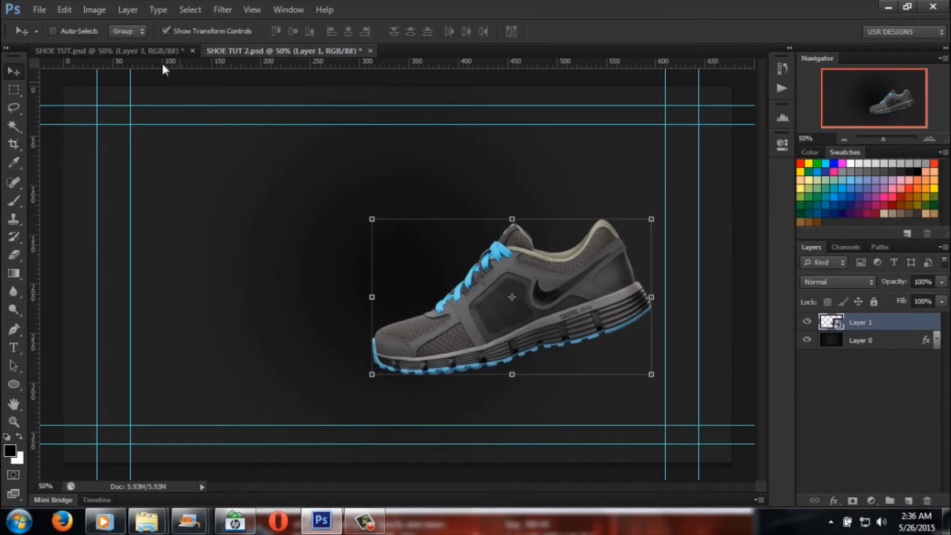
Step: Compare the placement with the finished design in SHOE TUT.psd, and move the shoe slightly up and right in SHOE TUT 2.psd
left_click(109, 50)
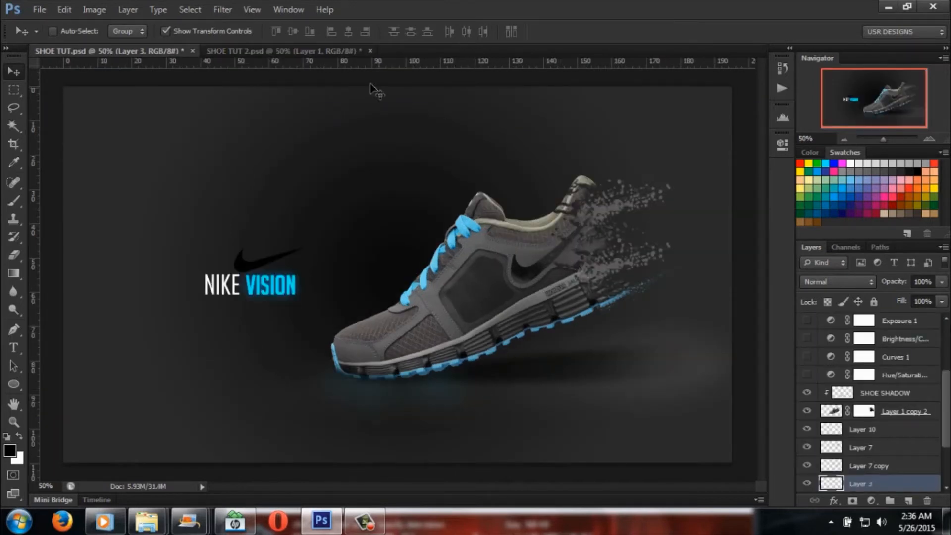
left_click(312, 51)
left_click_drag(593, 275, 597, 271)
left_click_drag(564, 297, 613, 307)
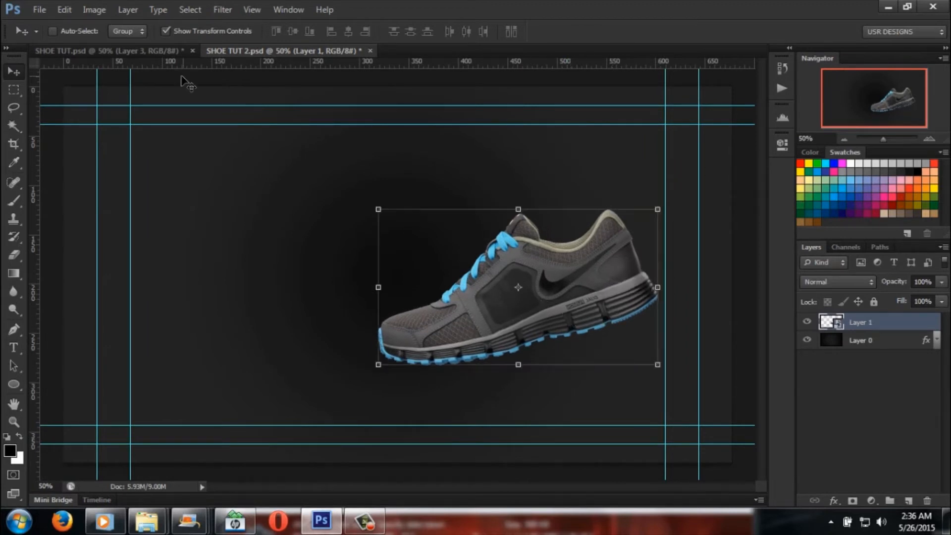
Step: Look through the layer stack of SHOE TUT.psd and preview the effect of its Curves and Hue/Saturation adjustment layers
left_click(126, 48)
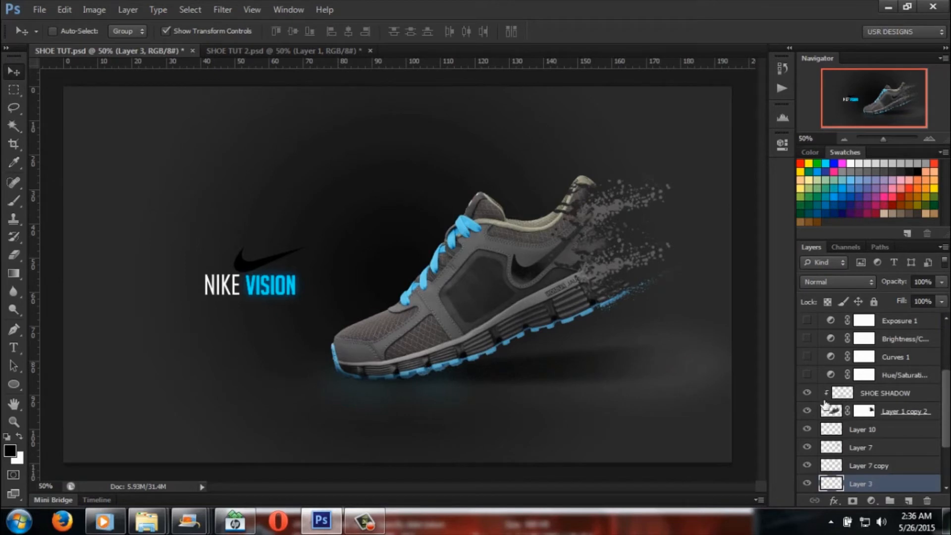
scroll(826, 416, "down", 3)
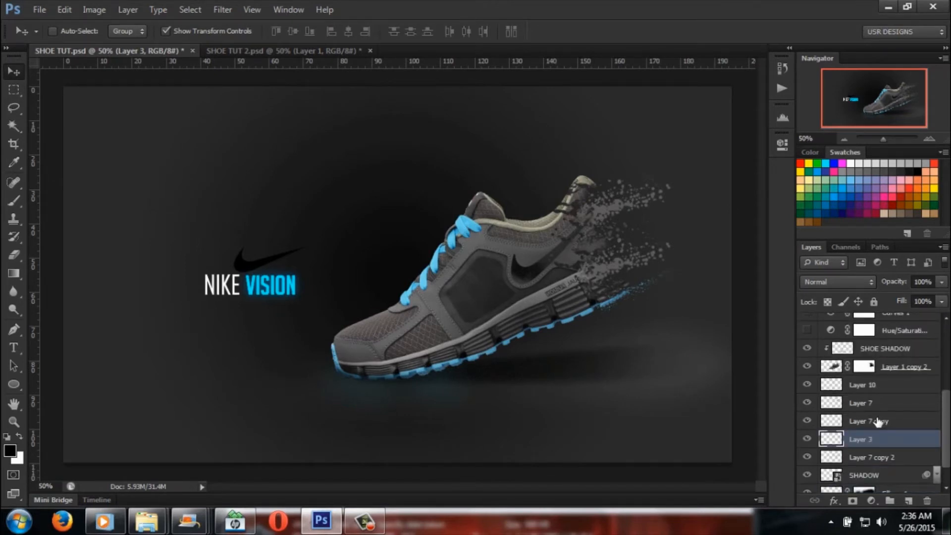
scroll(875, 419, "up", 3)
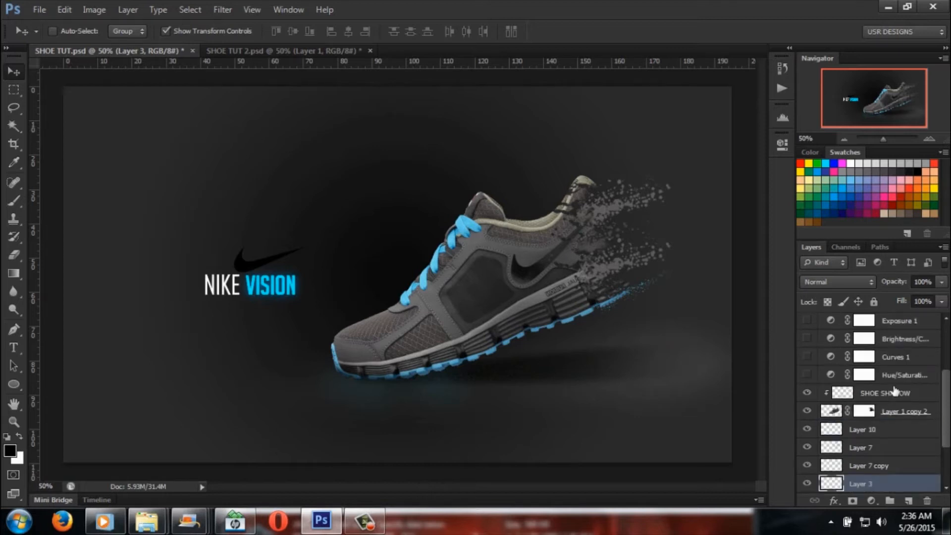
left_click(806, 357)
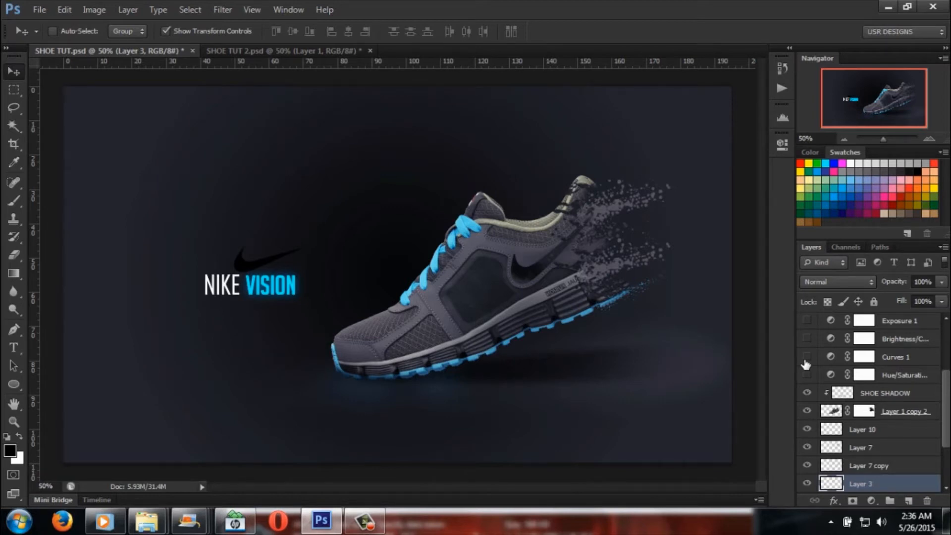
left_click(807, 375)
left_click(807, 376)
Step: Open the Hue/Saturation adjustment's properties, inspect its saturation and lightness values, and collapse the properties again
left_click(833, 376)
double_click(833, 375)
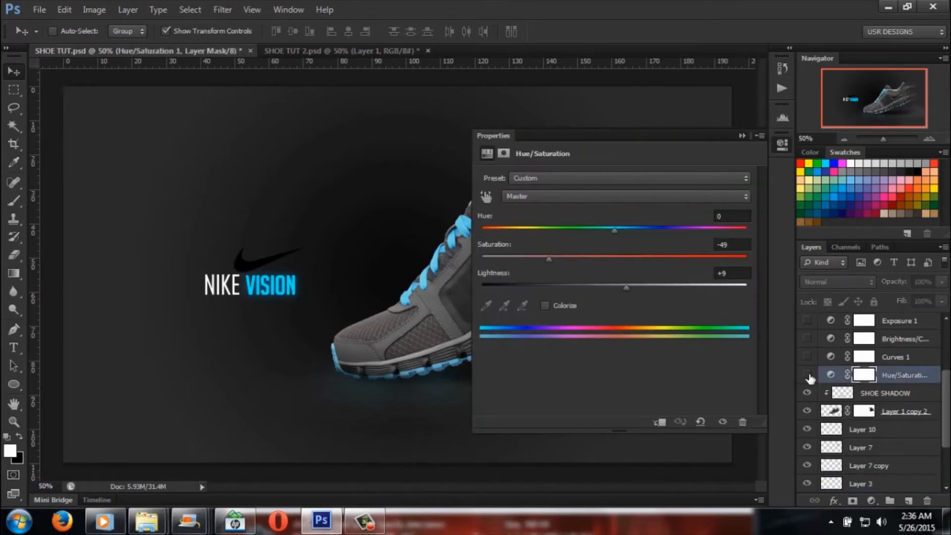
left_click(735, 245)
left_click(732, 273)
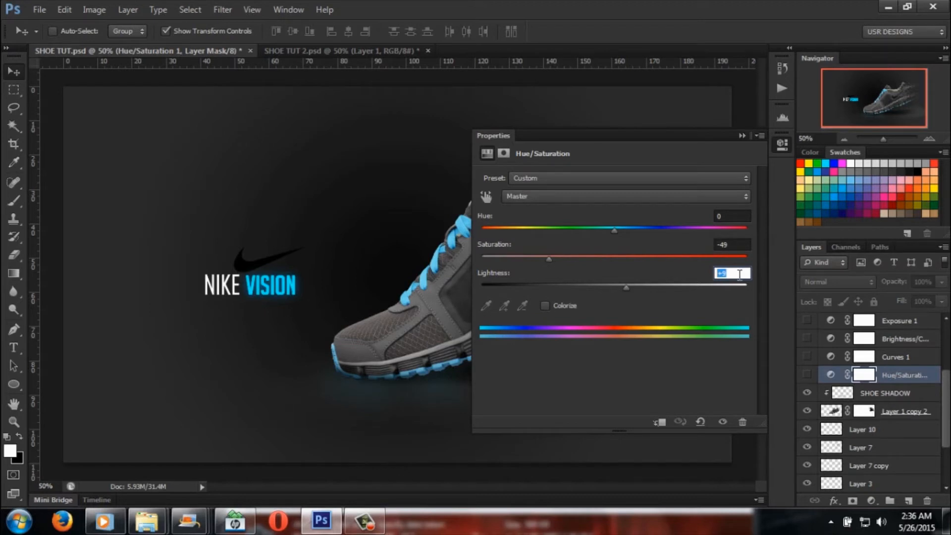
left_click(742, 136)
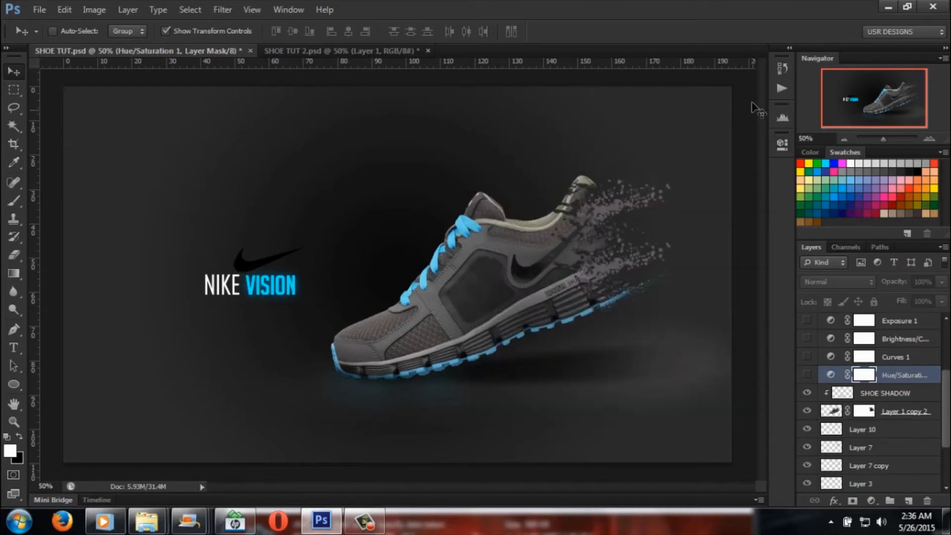
Step: Glance at SHOE TUT 2.psd, and toggle the SHOE SHADOW and Layer 1 copy 2 layers in SHOE TUT.psd to see what they contribute
left_click(403, 48)
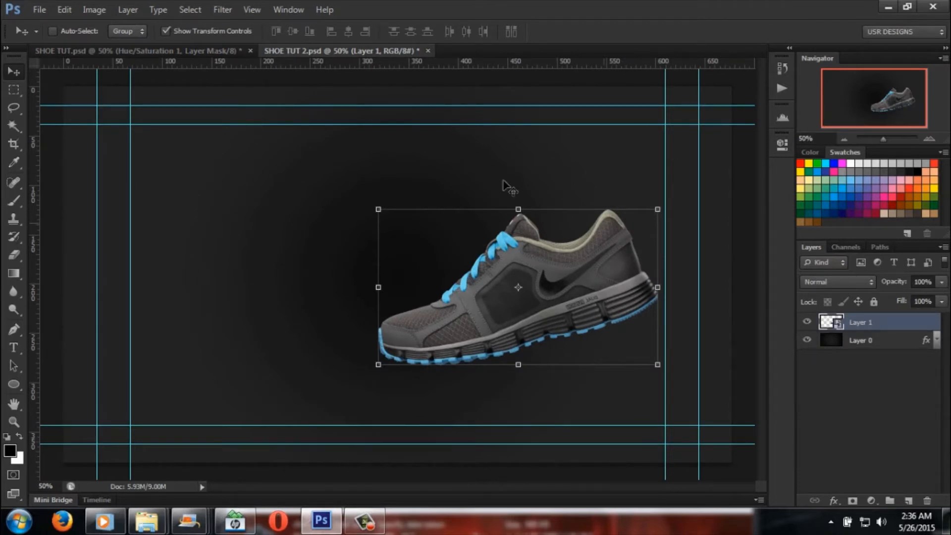
left_click(213, 51)
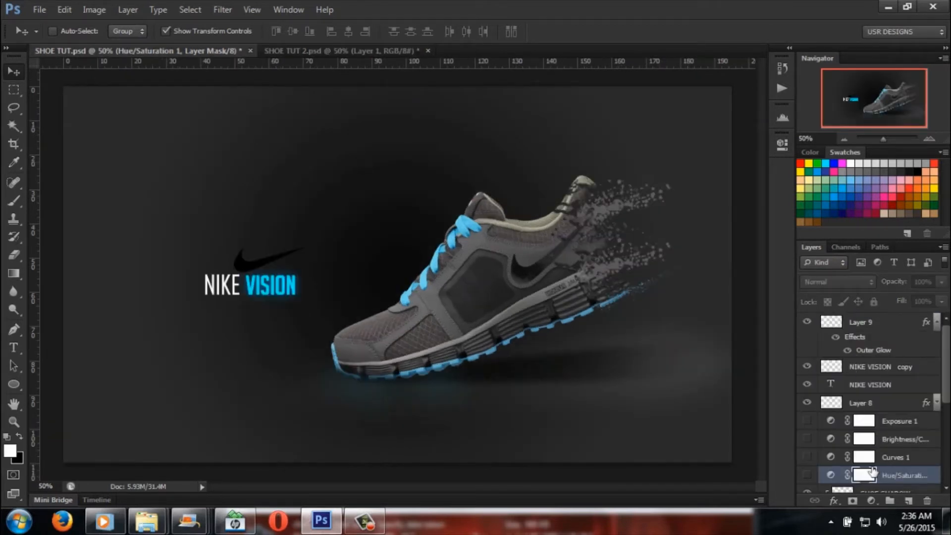
scroll(848, 437, "down", 3)
left_click(807, 405)
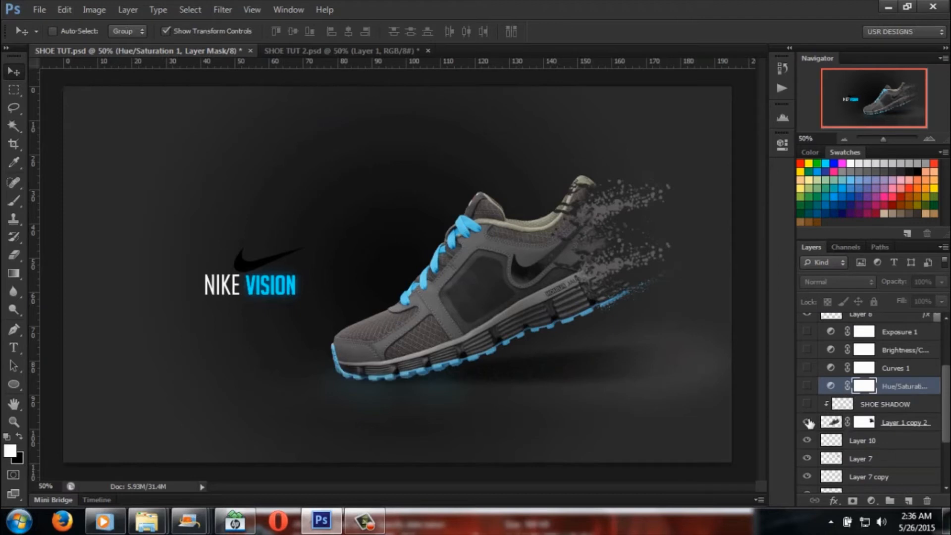
left_click(807, 404)
left_click(807, 422)
left_click(808, 423)
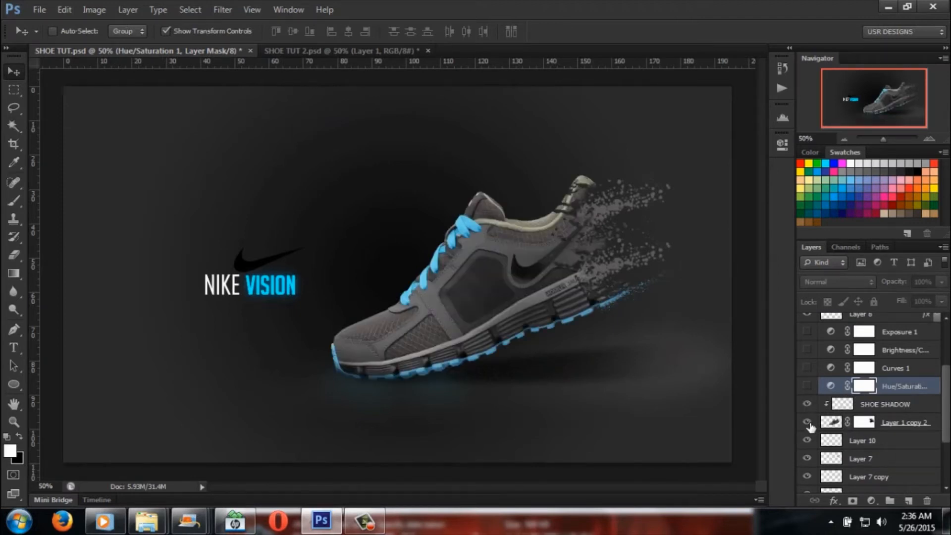
Step: Toggle the Layer 7 copy and SHADOW layers in SHOE TUT.psd to see what each contributes
scroll(808, 442, "down", 3)
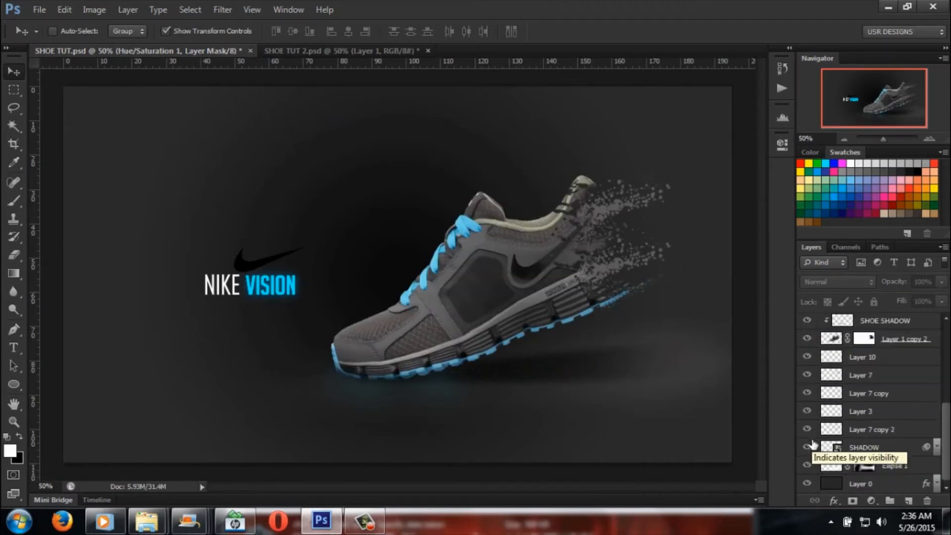
left_click(808, 394)
left_click(807, 396)
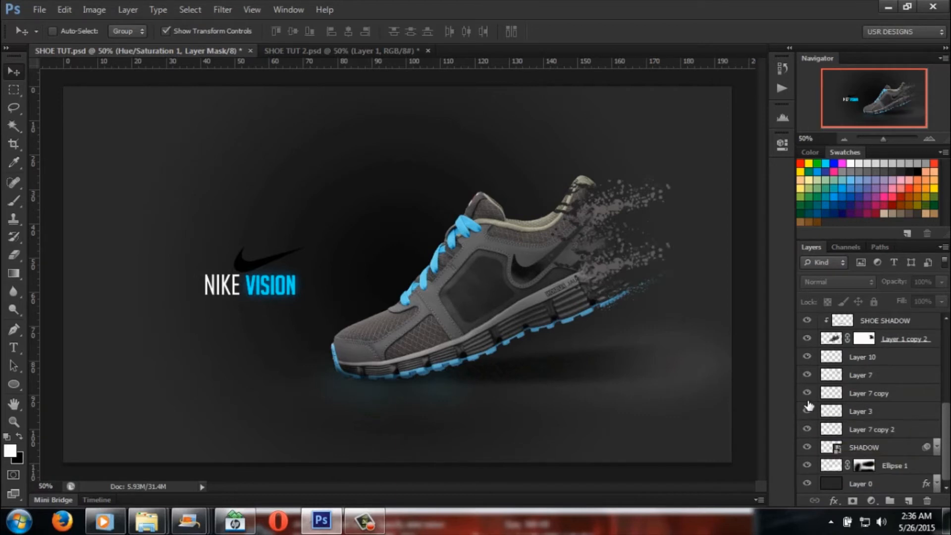
left_click(807, 450)
left_click(808, 450)
Step: Hide and restore the Ellipse 1 and SHADOW layers repeatedly to compare their effects on the ground beneath the shoe
left_click(808, 466)
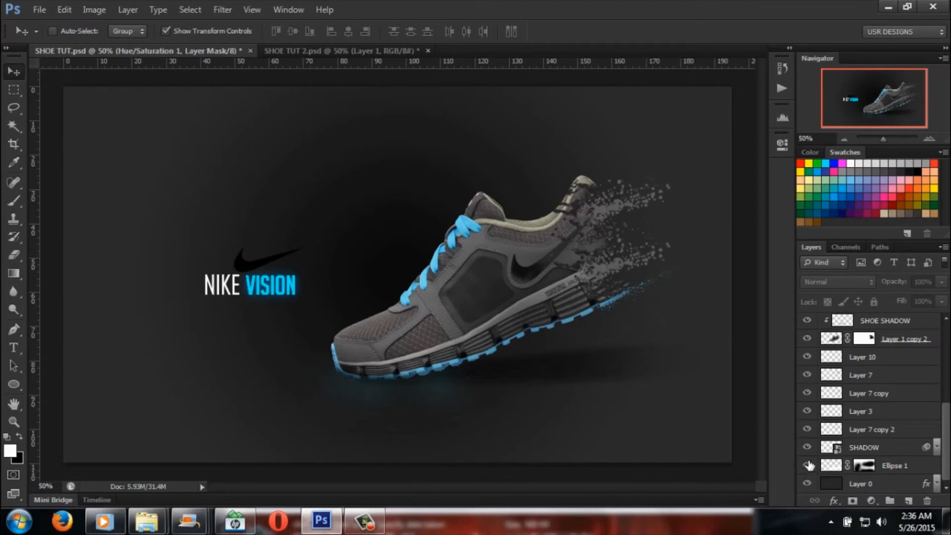
left_click(808, 466)
left_click(807, 448)
left_click(807, 447)
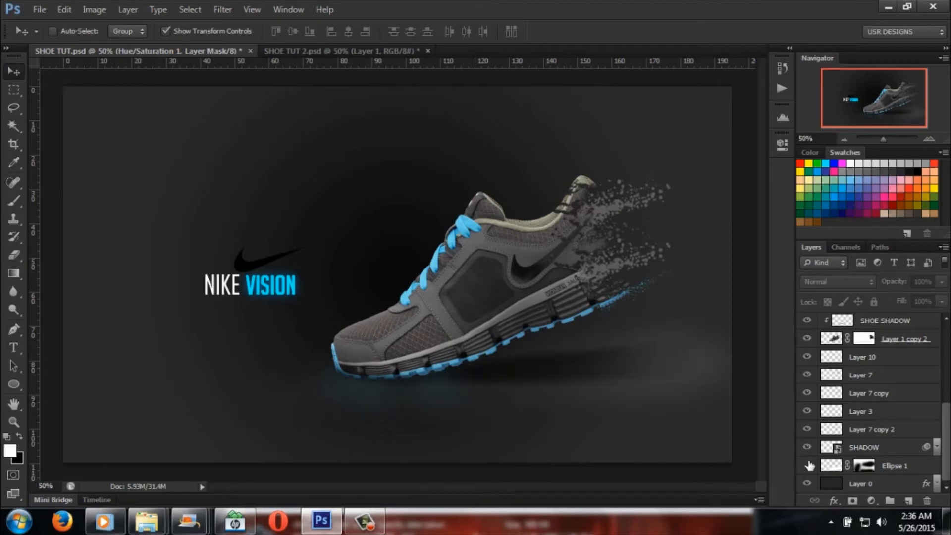
left_click(809, 466)
left_click(807, 448)
left_click(807, 447)
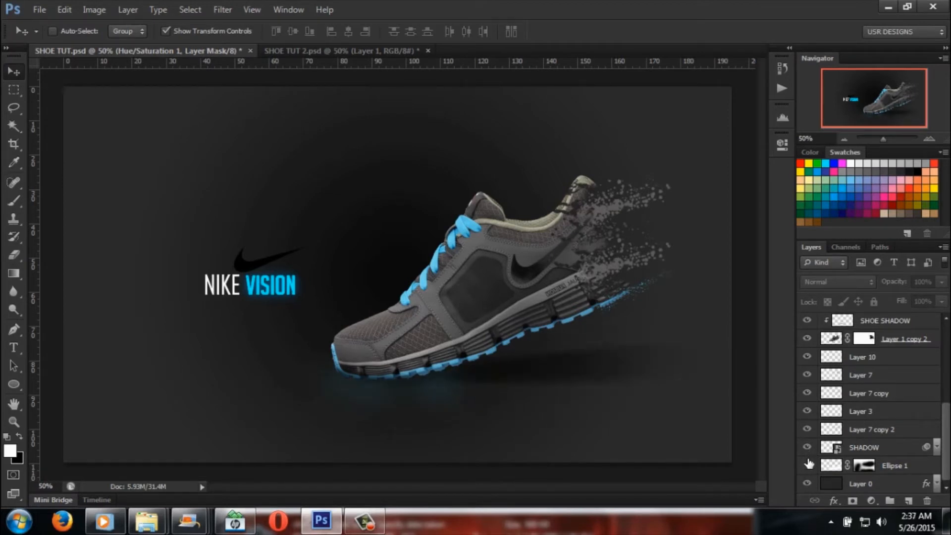
left_click(808, 466)
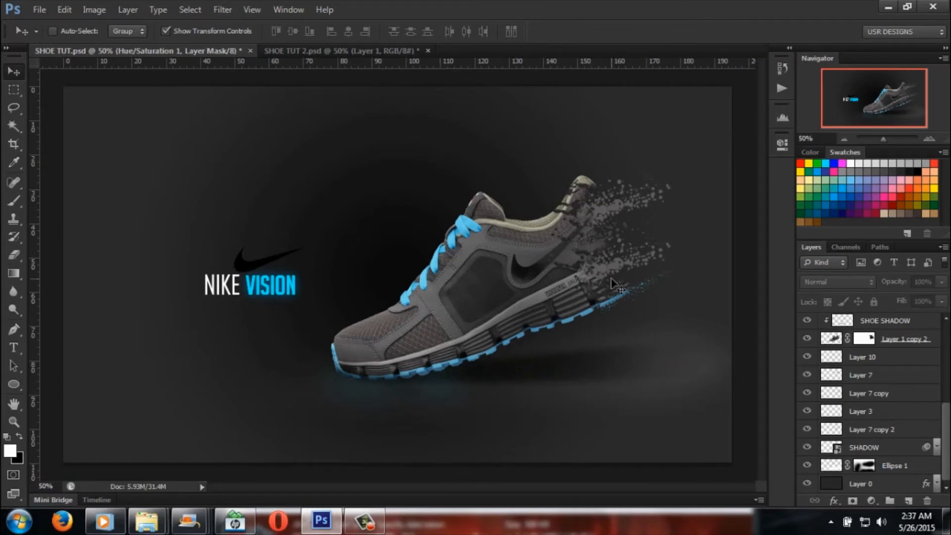
Step: Switch to SHOE TUT 2.psd, and choose the Pen tool in Shape mode for drawing around the sole
left_click(355, 51)
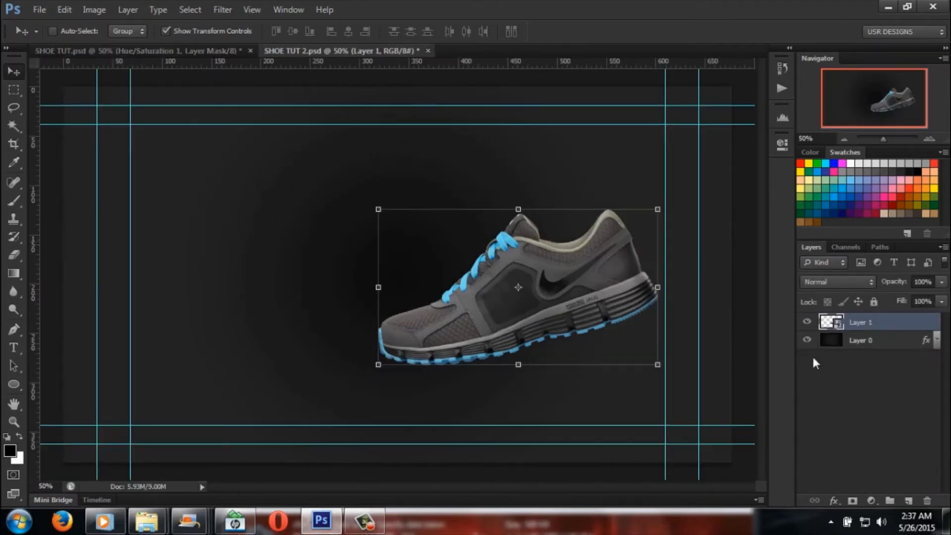
left_click(13, 331)
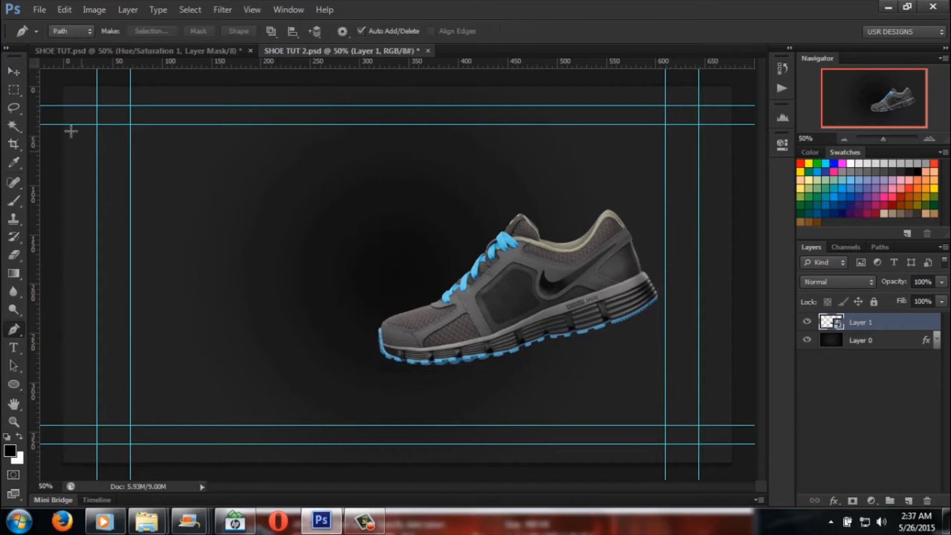
left_click(87, 33)
left_click(62, 42)
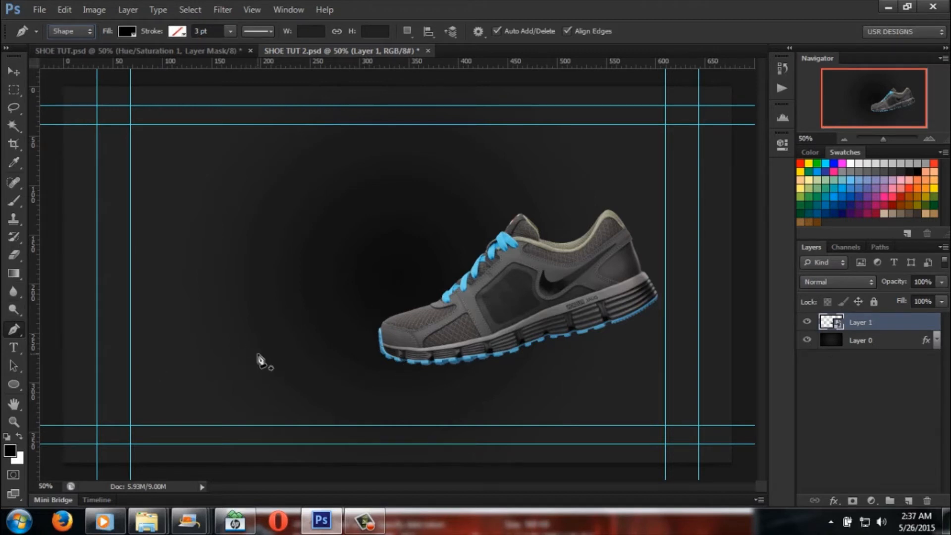
left_click(891, 139)
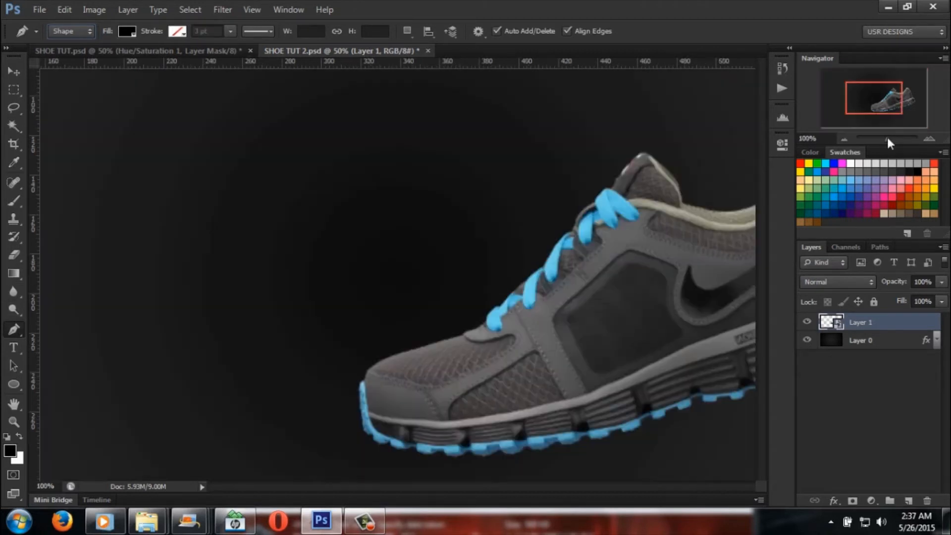
left_click_drag(514, 486, 536, 487)
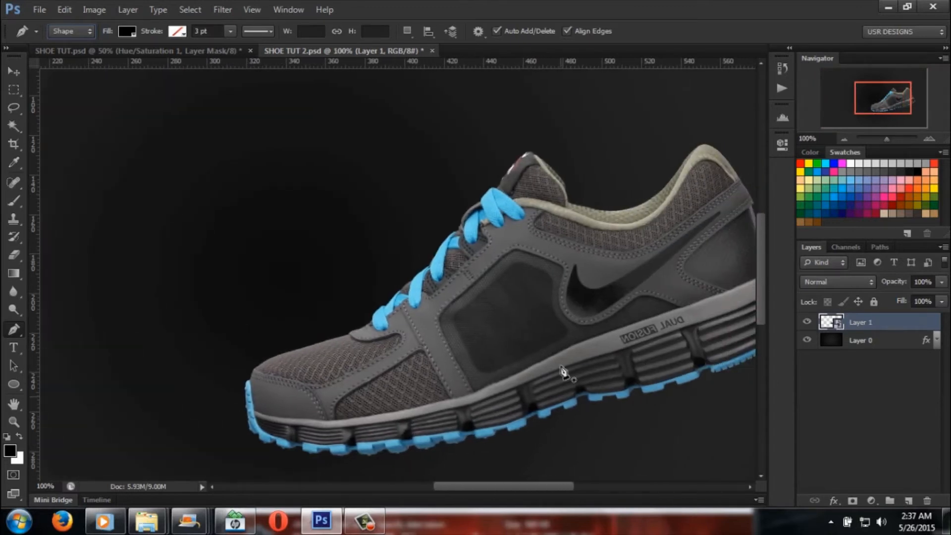
left_click(908, 501)
left_click_drag(914, 331, 927, 501)
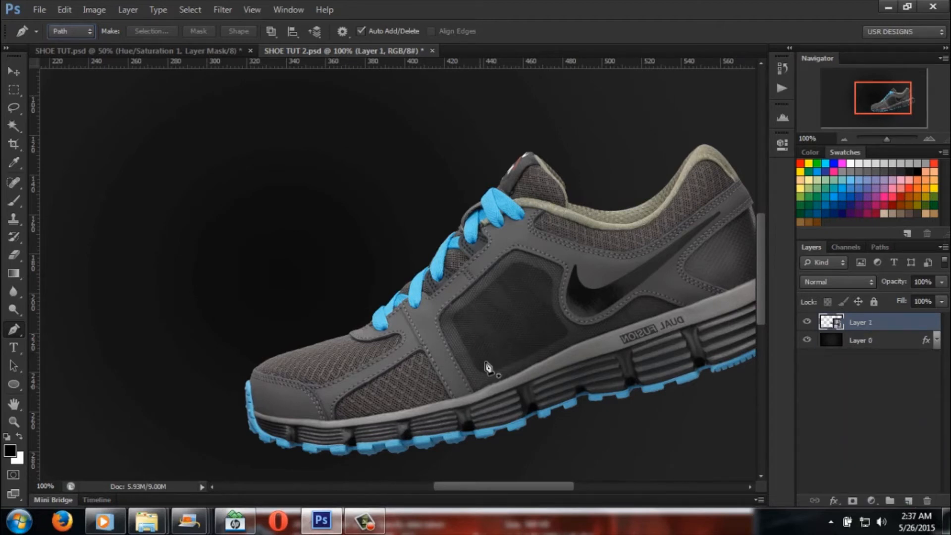
Step: Frame the whole sole in SHOE TUT 2.psd, and check it against the shoe's shadow in SHOE TUT.psd
scroll(760, 305, "down", 5)
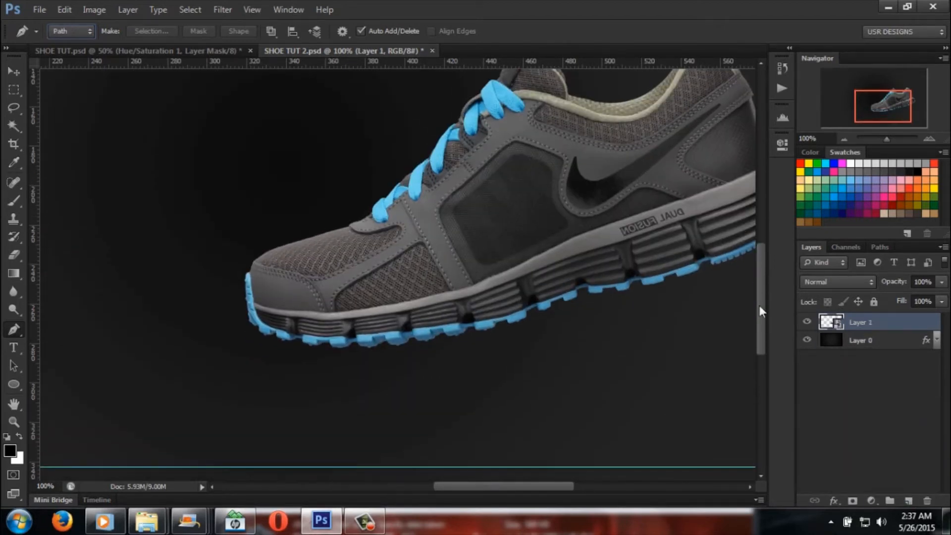
left_click_drag(889, 142, 888, 144)
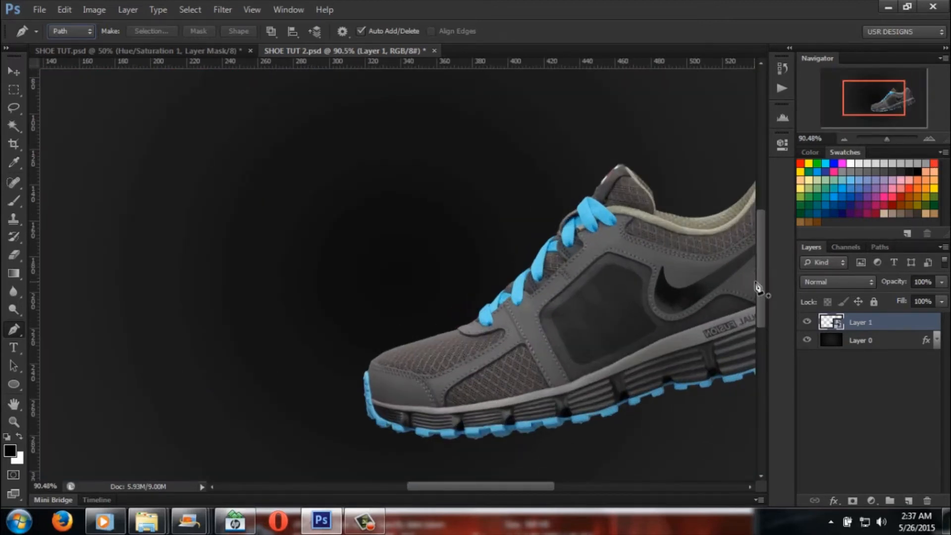
left_click_drag(757, 280, 757, 312)
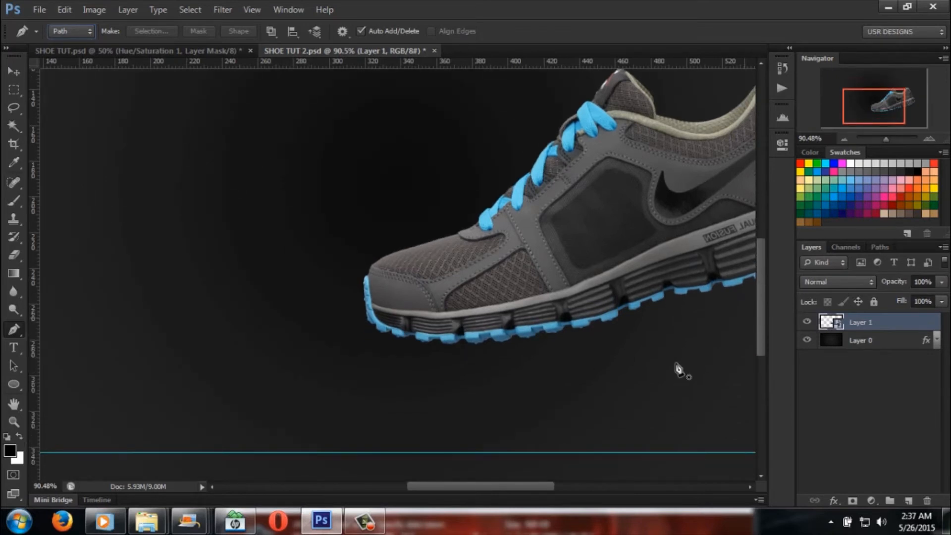
left_click_drag(523, 486, 549, 485)
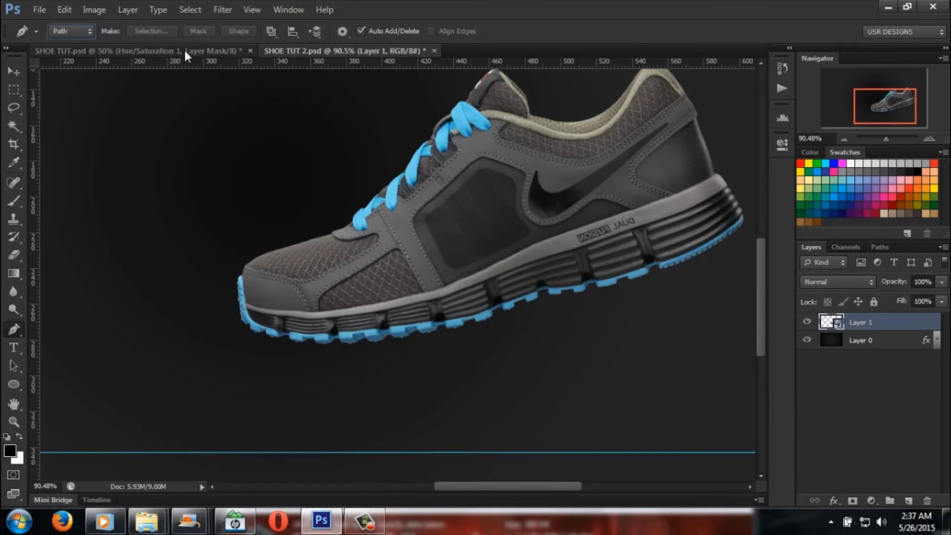
left_click(186, 52)
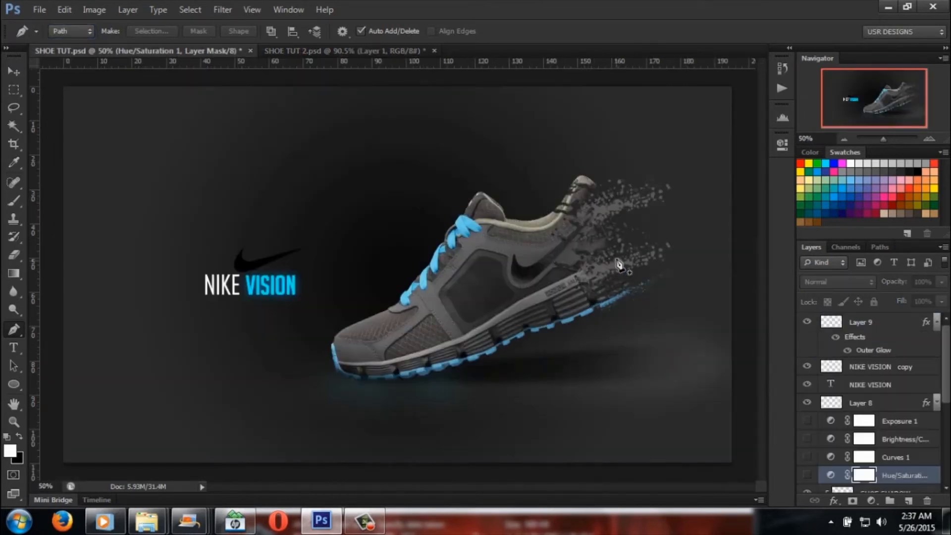
left_click(344, 50)
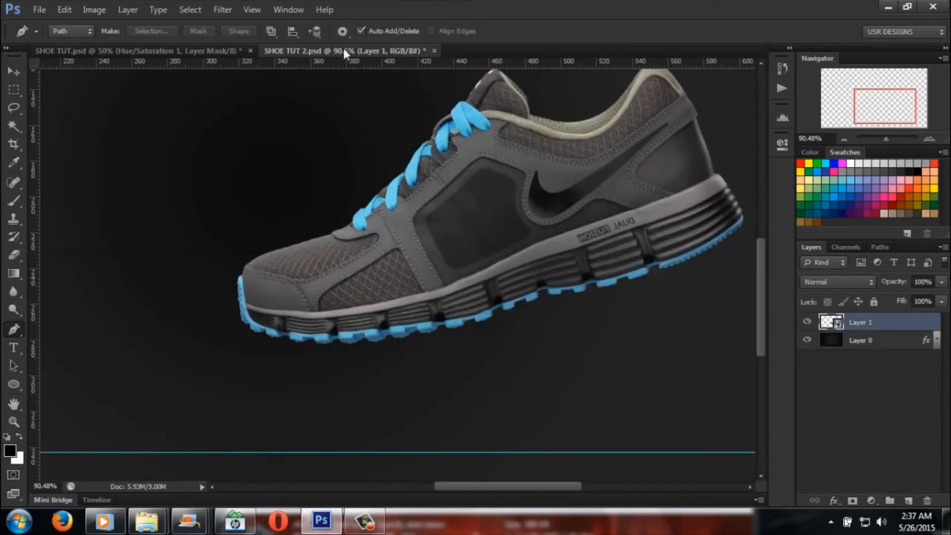
left_click(268, 331)
left_click(255, 325)
left_click(247, 325)
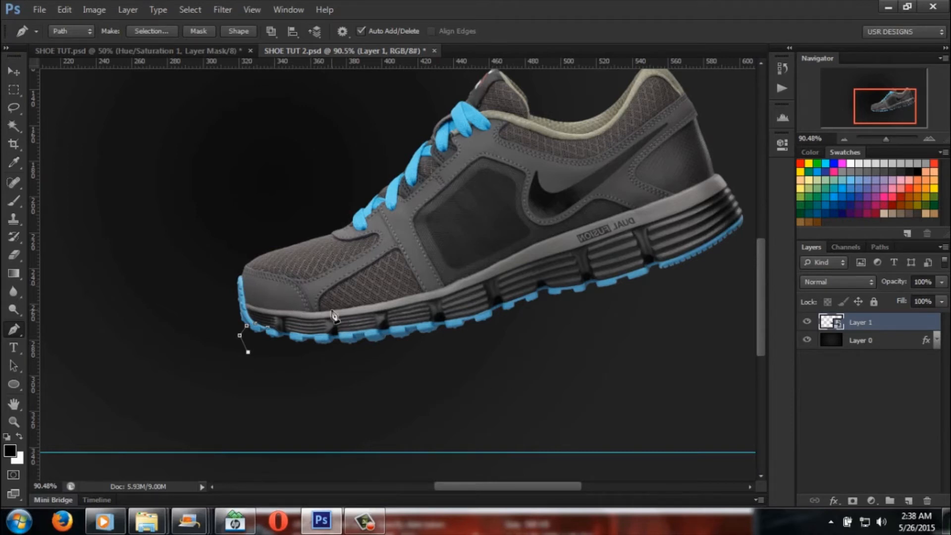
key("Delete")
key("Delete")
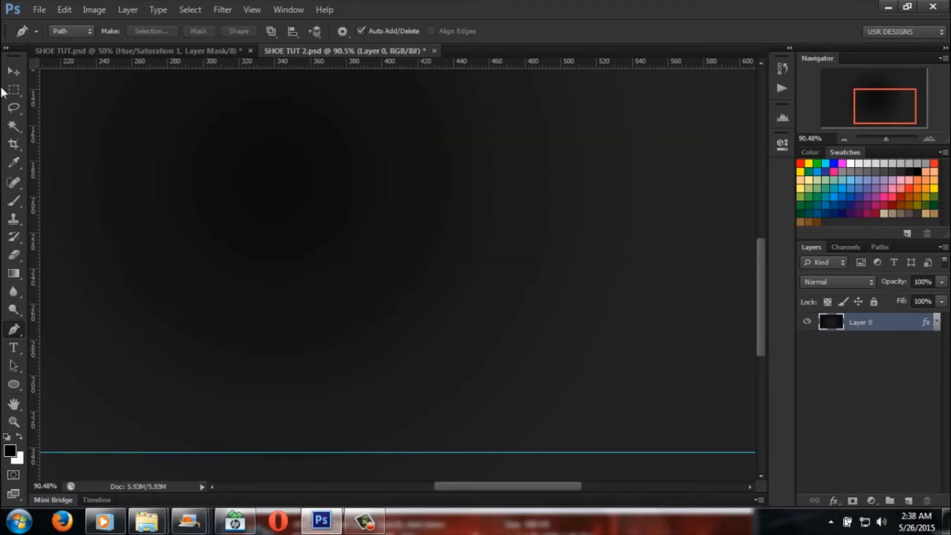
left_click(71, 14)
left_click(94, 37)
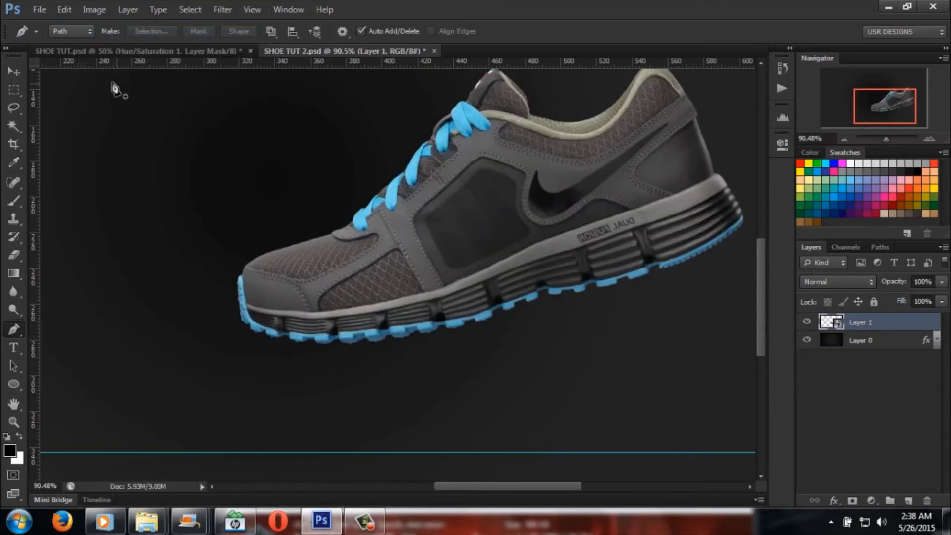
Step: Set the Pen tool's drawing mode back to Shape
left_click(67, 34)
left_click(65, 41)
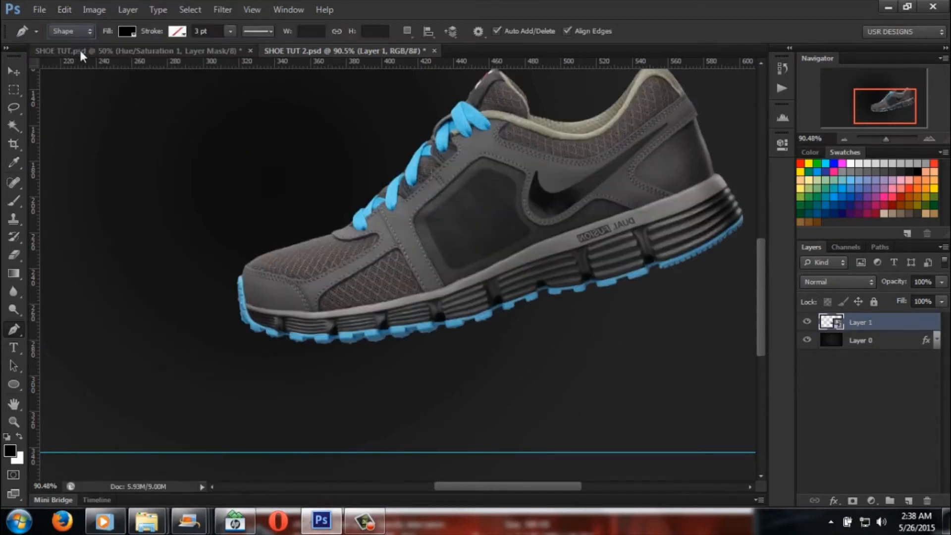
Step: Try a closed black shadow shape about 798 px wide and 268 px high along the sole, stacked below Layer 1
left_click(265, 327)
left_click_drag(245, 338, 251, 352)
left_click(251, 353)
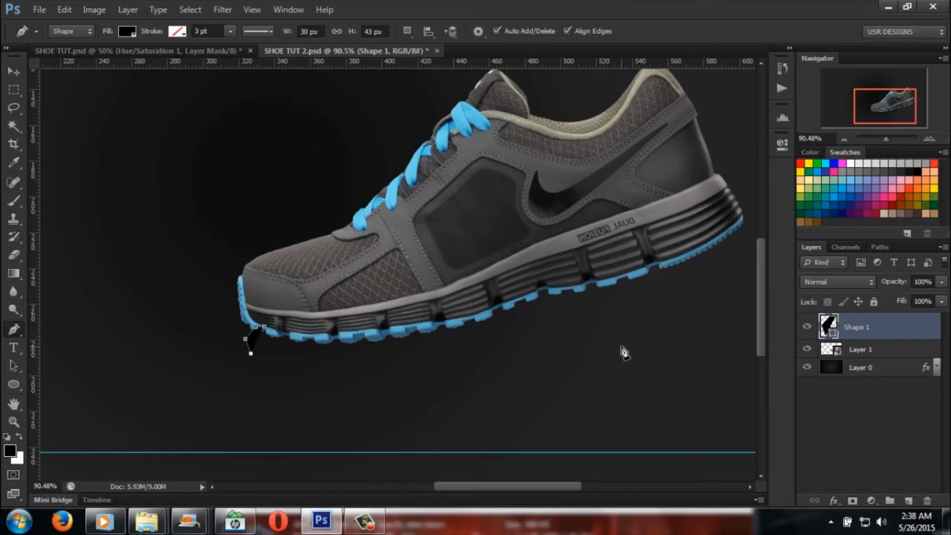
left_click_drag(420, 384, 471, 381)
left_click_drag(669, 345, 740, 201)
left_click(725, 312)
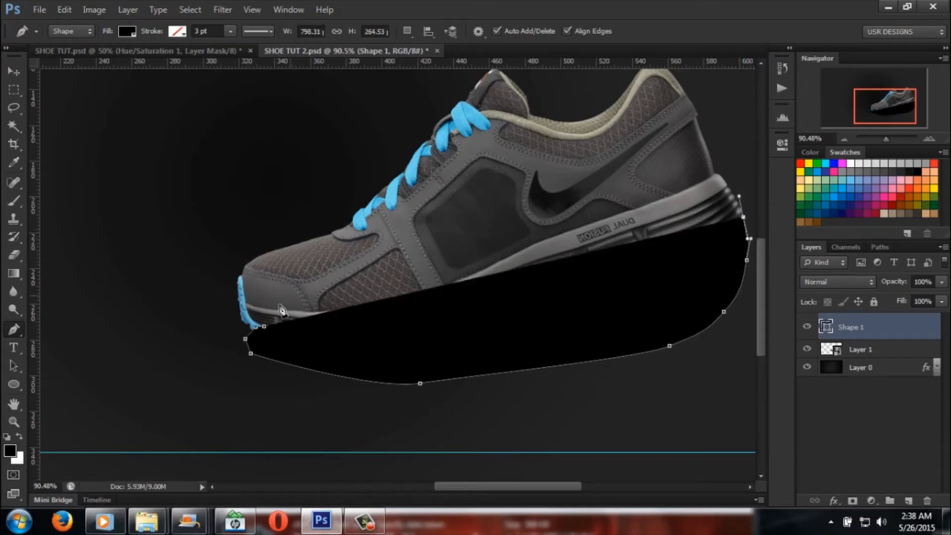
left_click(266, 328)
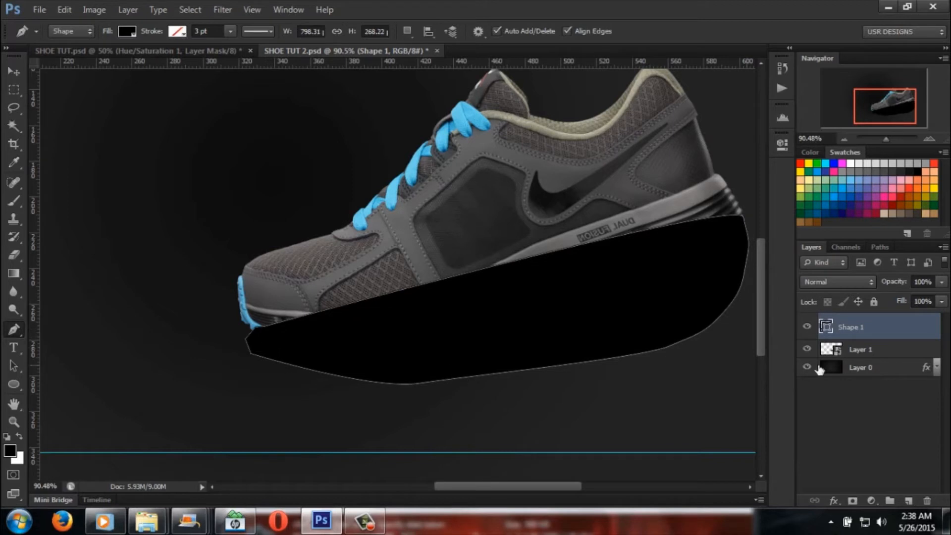
left_click_drag(914, 336, 898, 367)
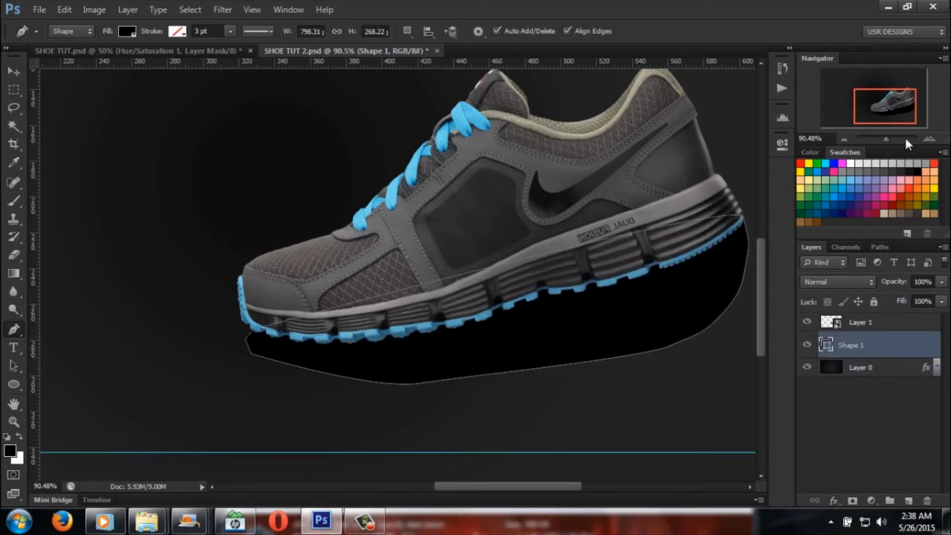
mouse_move(888, 139)
left_mouse_down()
mouse_move(870, 138)
mouse_move(881, 144)
left_mouse_up()
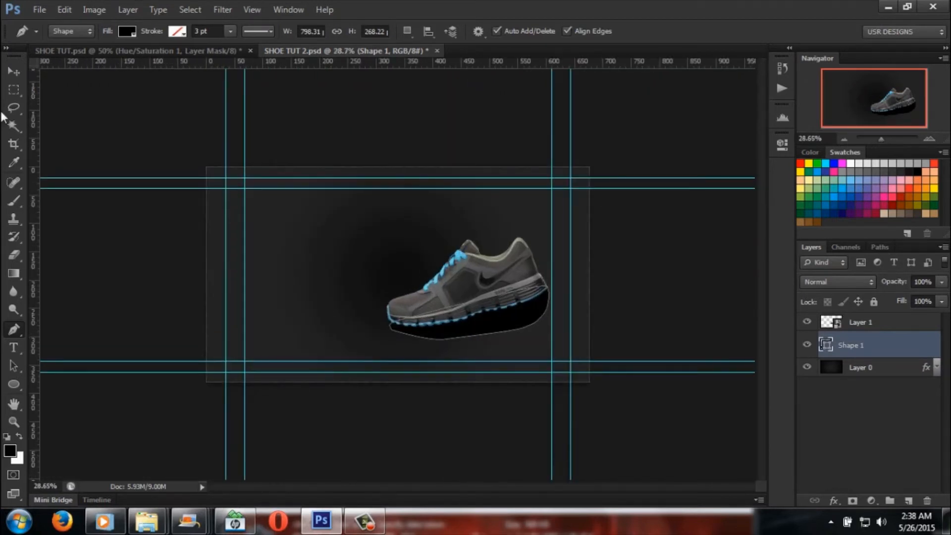
Step: Compare the shadow shape with the finished design in SHOE TUT.psd, and delete the shape from SHOE TUT 2.psd
left_click(81, 53)
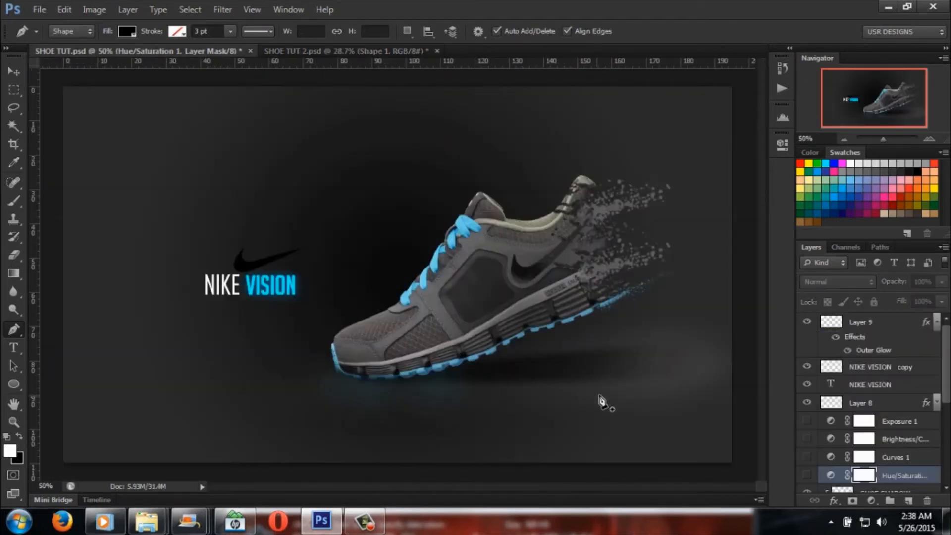
left_click(311, 49)
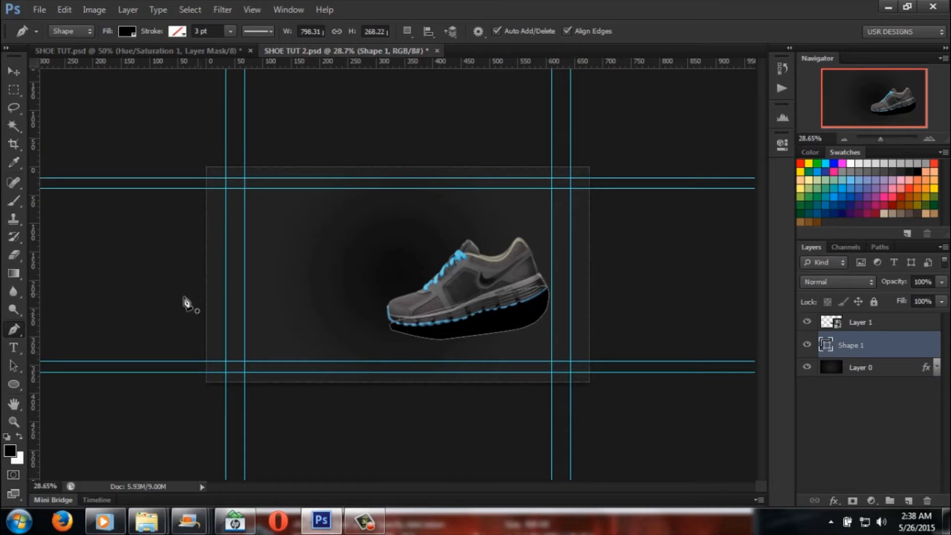
key("Delete")
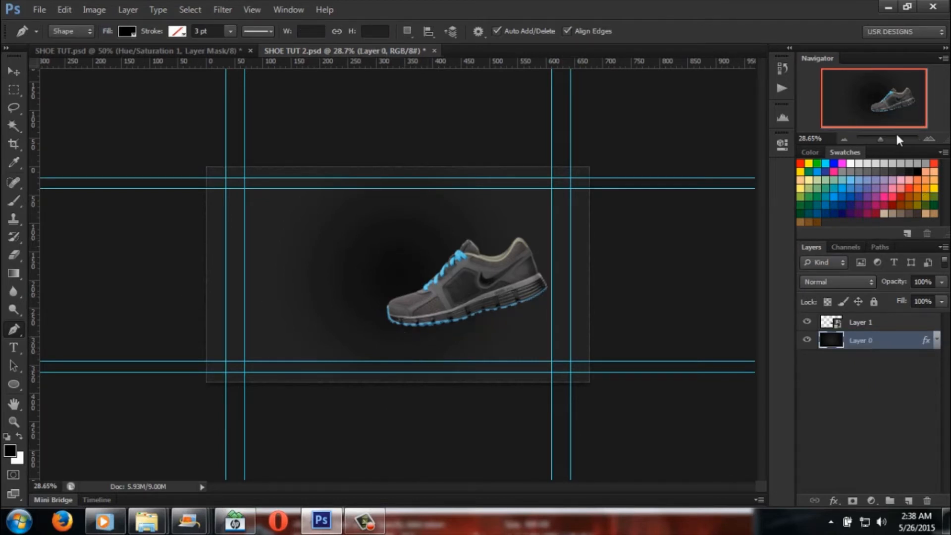
Step: Try a closed black Pen shape about 840 px wide and 120 px high beneath the sole, from the toe past the heel
left_click_drag(883, 140, 888, 139)
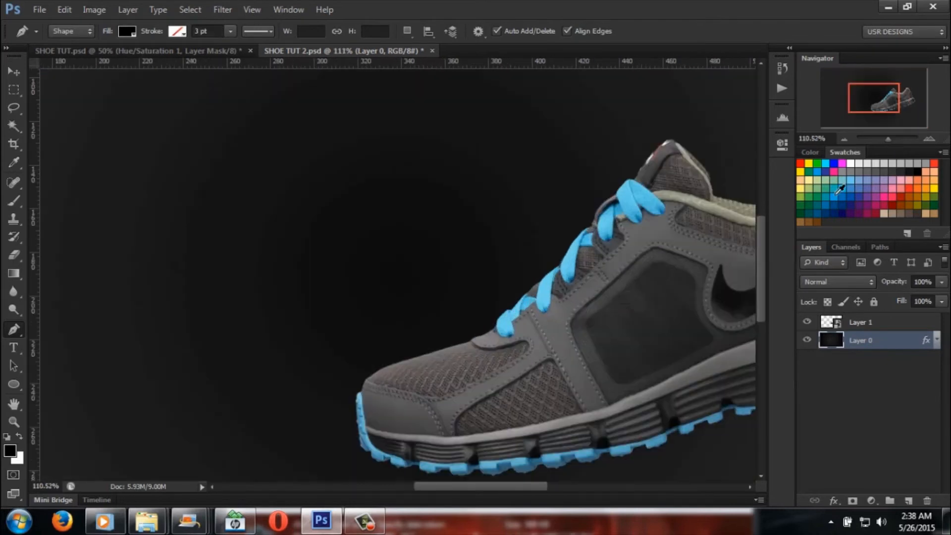
scroll(757, 285, "down", 1)
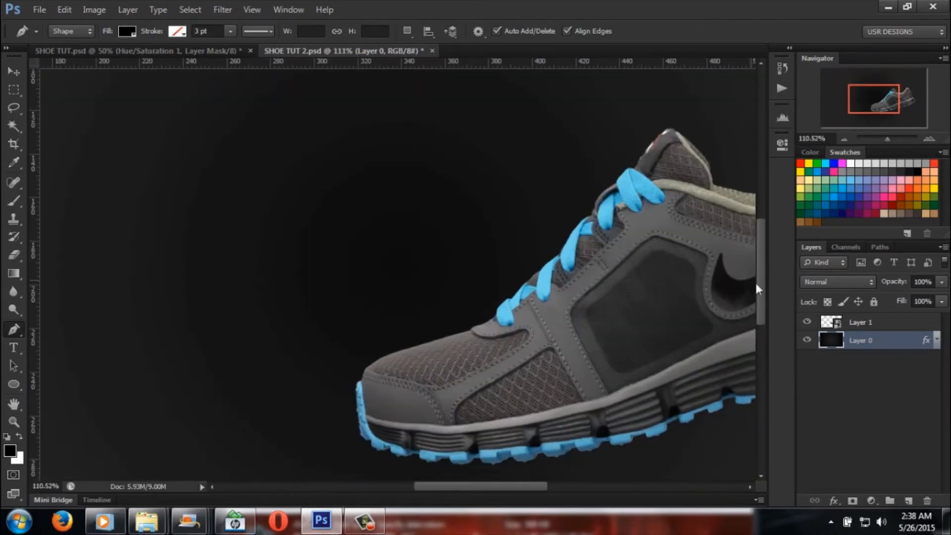
scroll(761, 295, "down", 5)
left_click_drag(538, 486, 561, 487)
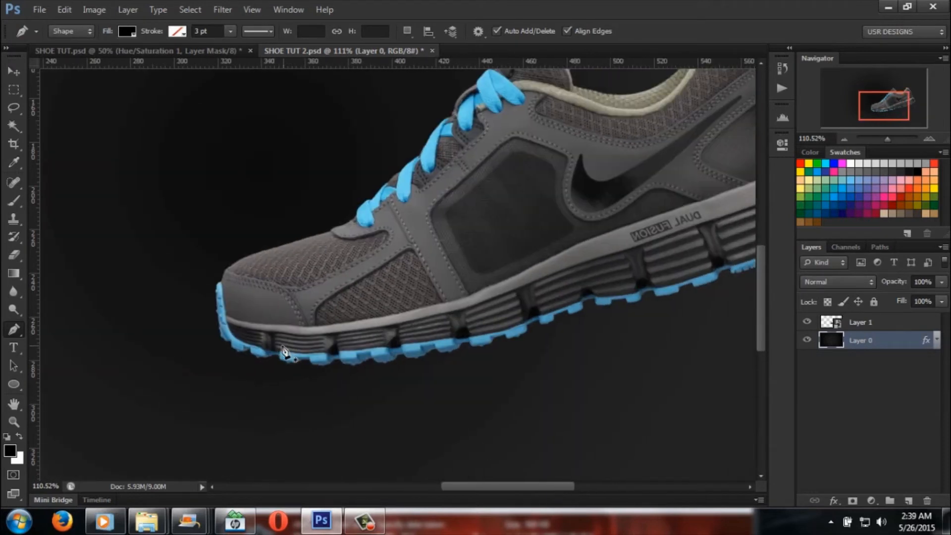
left_click(254, 343)
left_click(230, 347)
left_click(220, 366)
left_click(227, 383)
left_click(409, 405)
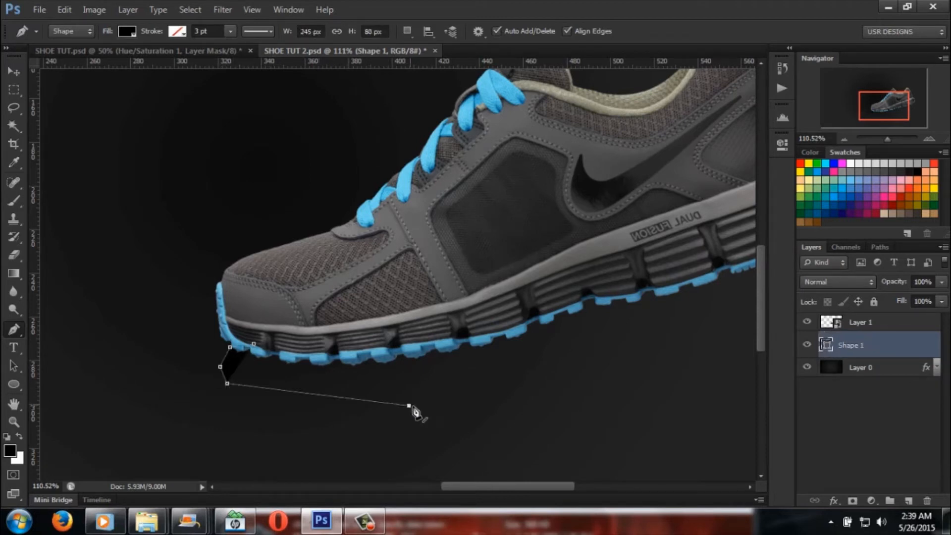
left_click_drag(683, 423, 727, 409)
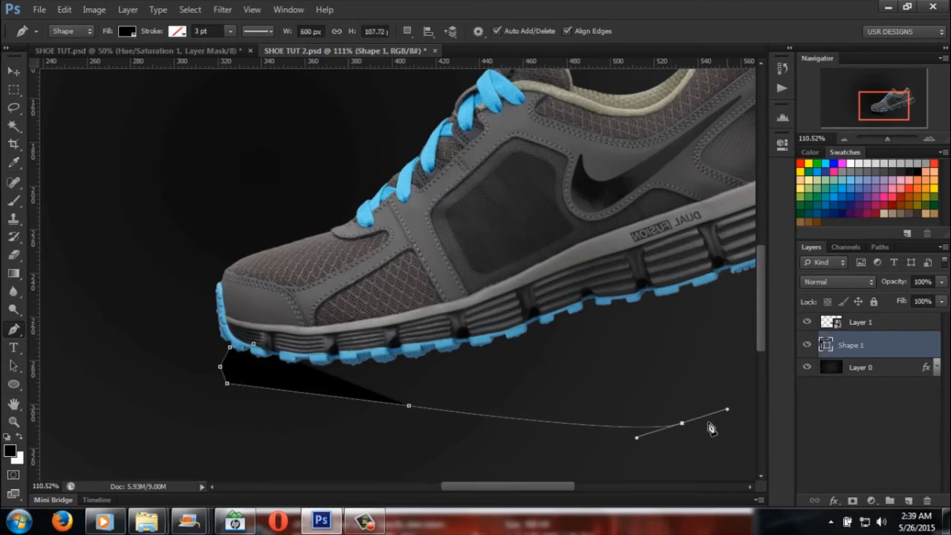
left_click_drag(555, 486, 582, 482)
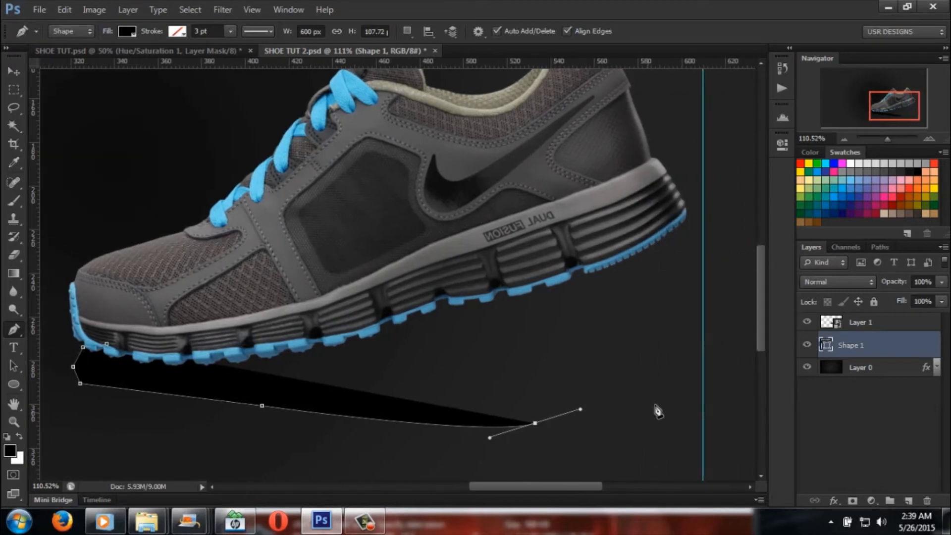
left_click_drag(684, 390, 693, 391)
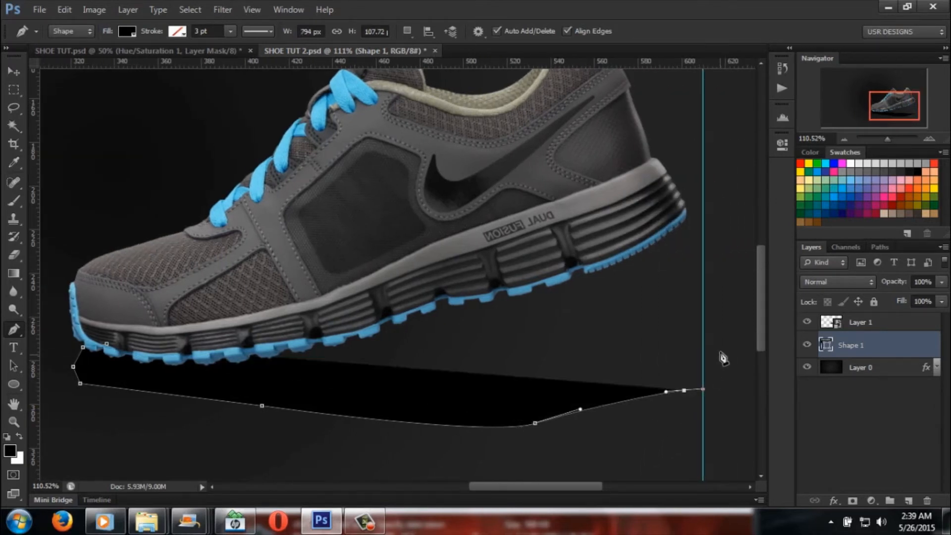
left_click(720, 335)
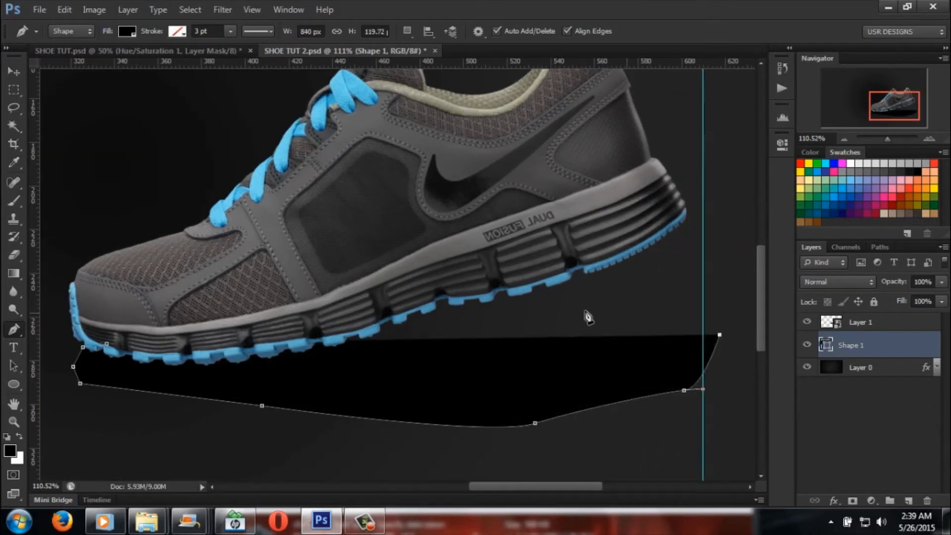
left_click(106, 343)
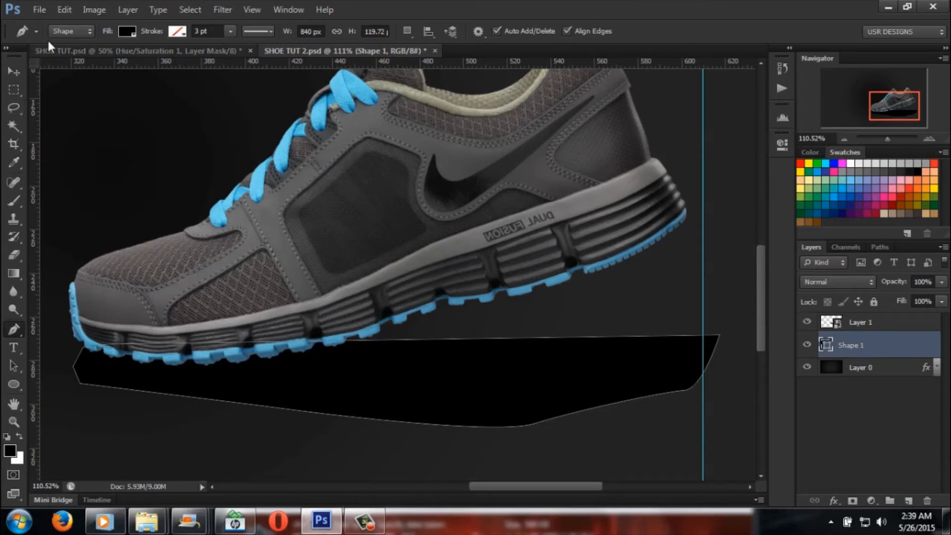
Step: Undo the closing of the shadow outline and its last points below the heel
left_click(65, 10)
left_click(105, 39)
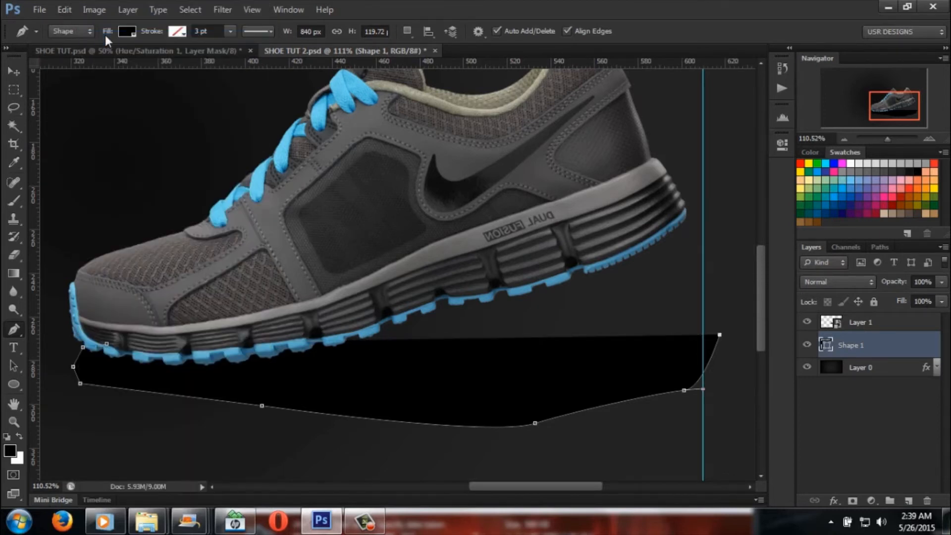
left_click(74, 9)
left_click(100, 40)
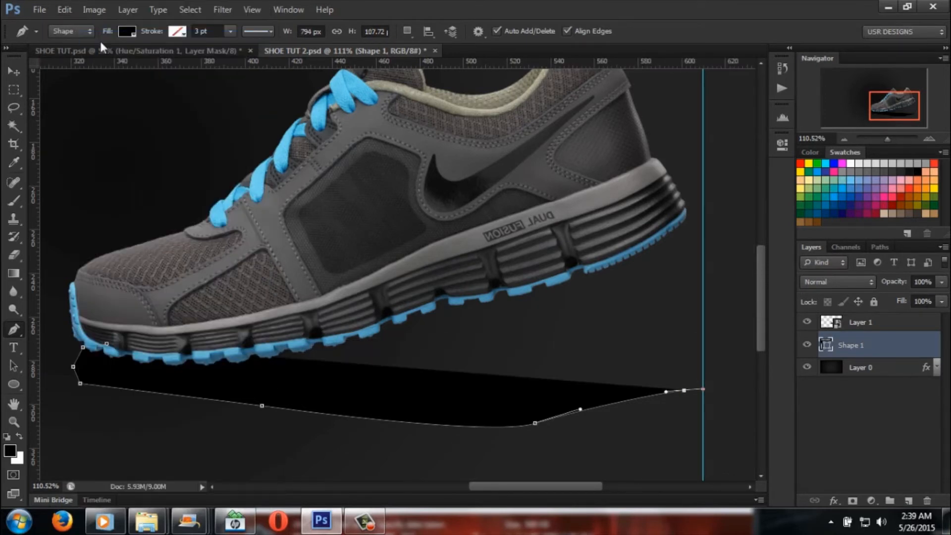
left_click(58, 10)
left_click(92, 38)
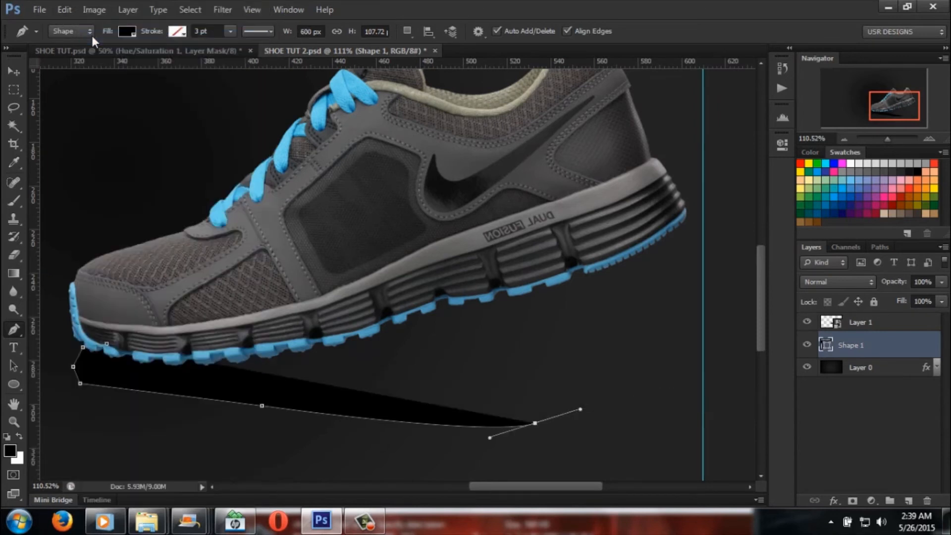
Step: Try another outline point below the heel, and undo it together with the shadow's long lower curve
left_click(651, 395)
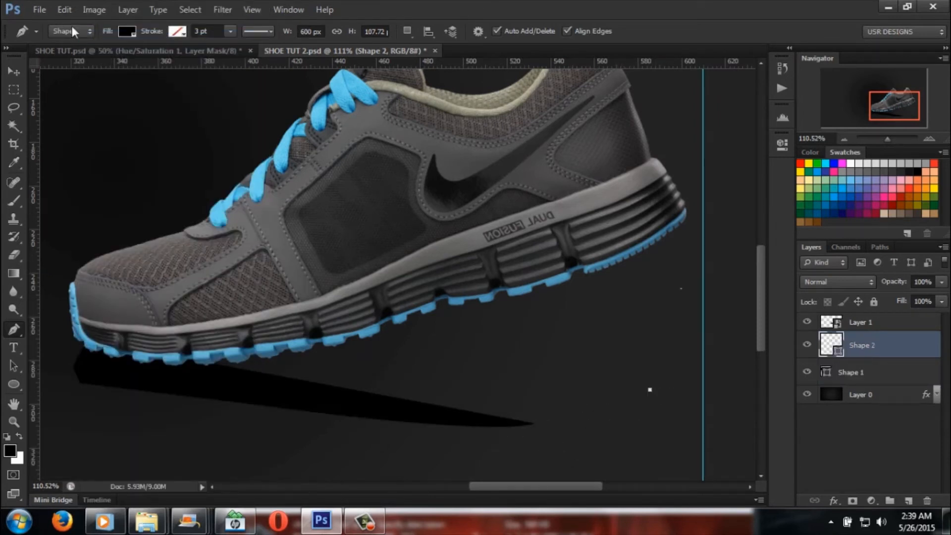
left_click(65, 10)
left_click(95, 39)
left_click(64, 10)
left_click(92, 38)
left_click(64, 10)
left_click(92, 39)
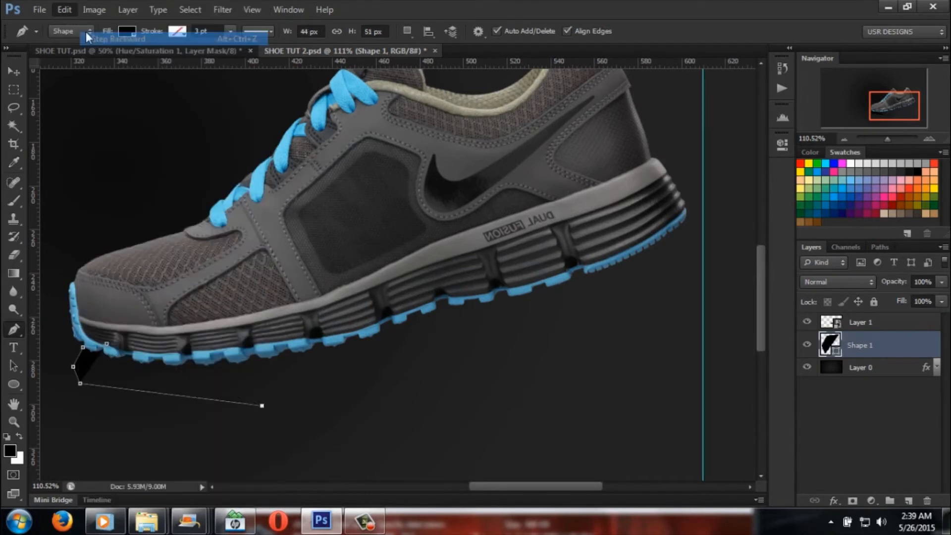
Step: Try a new point below the toe, and undo the rest of the black shape entirely
left_click(66, 10)
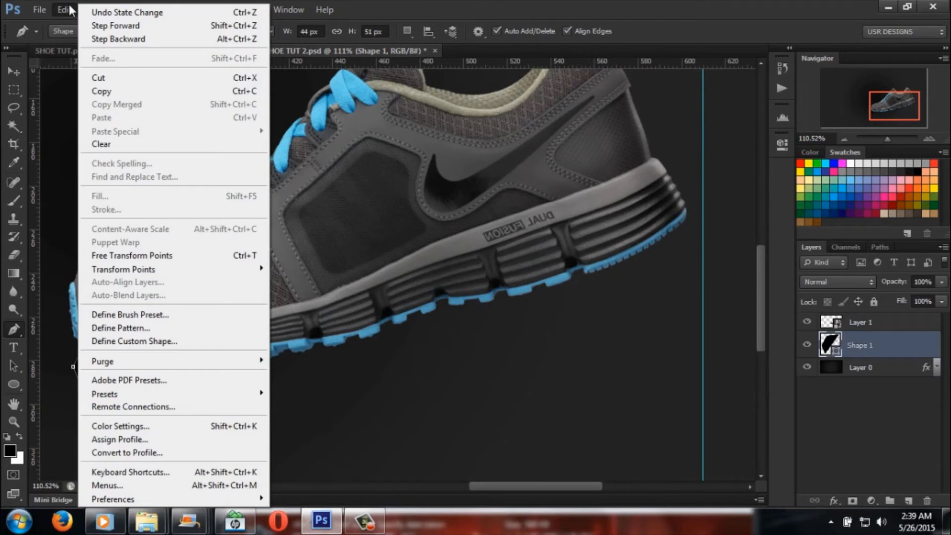
left_click(402, 411)
left_click(95, 395)
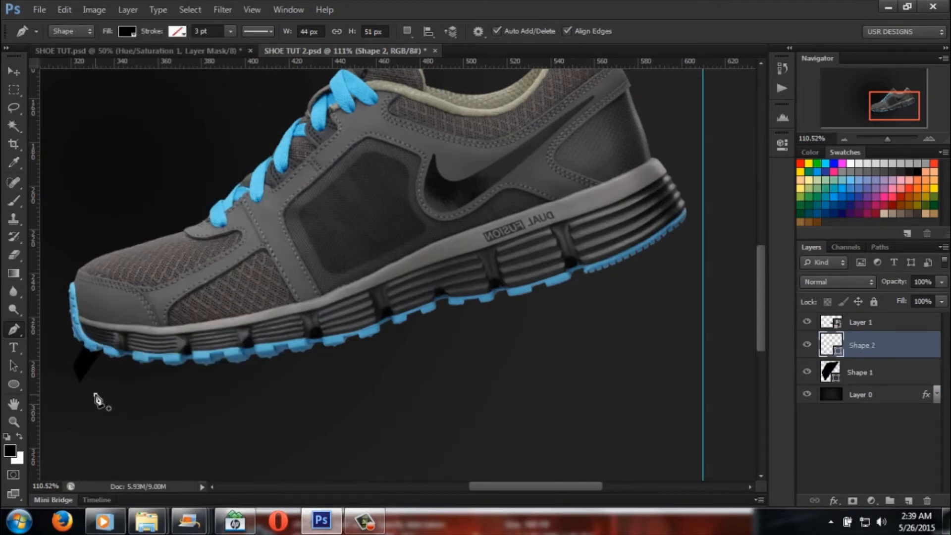
key("ctrl+alt+z")
key("ctrl+alt+z")
key("ctrl+alt+z")
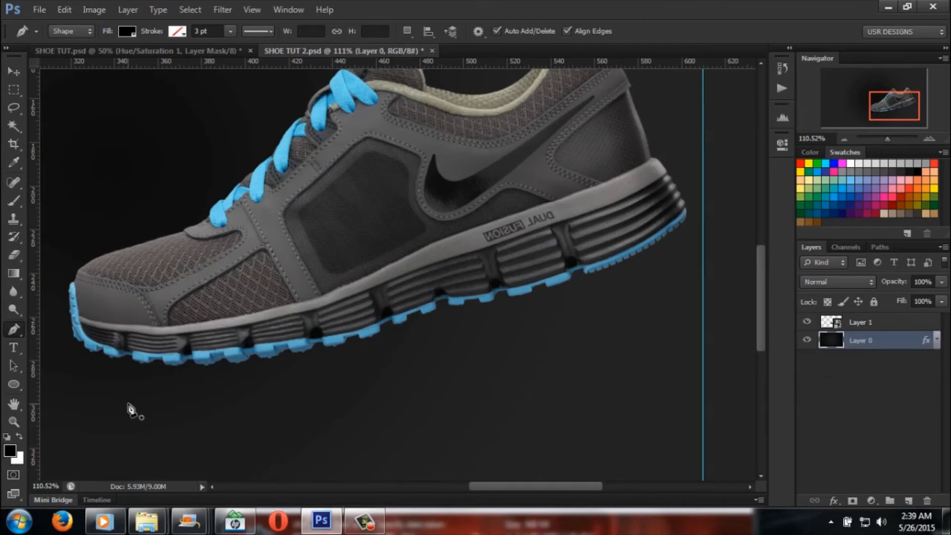
Step: Draw a closed black shadow shape about 852 px wide and 121 px high under the sole, curving up past the heel
left_click_drag(114, 353, 109, 351)
left_click(98, 347)
left_click(83, 348)
left_click(74, 367)
left_click(94, 400)
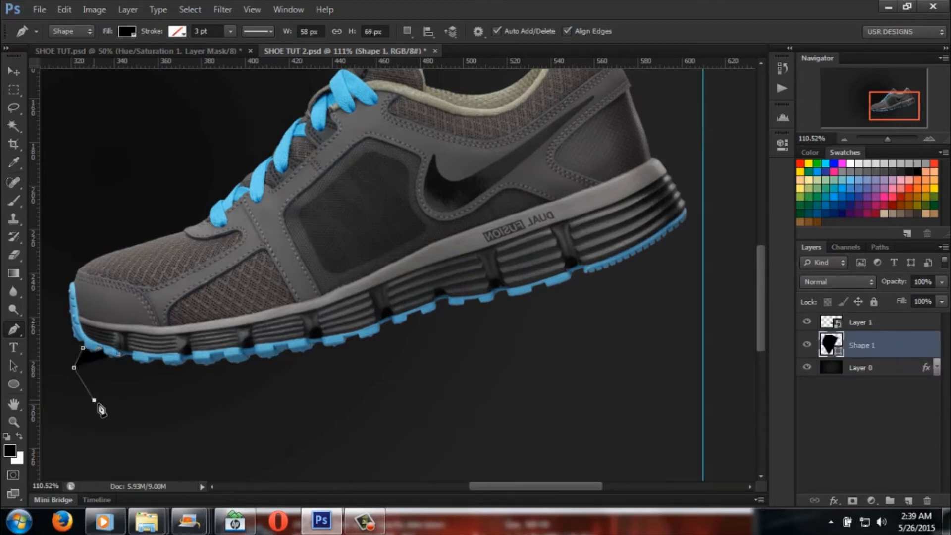
left_click(241, 423)
left_click_drag(590, 403, 642, 387)
left_click_drag(729, 336, 738, 316)
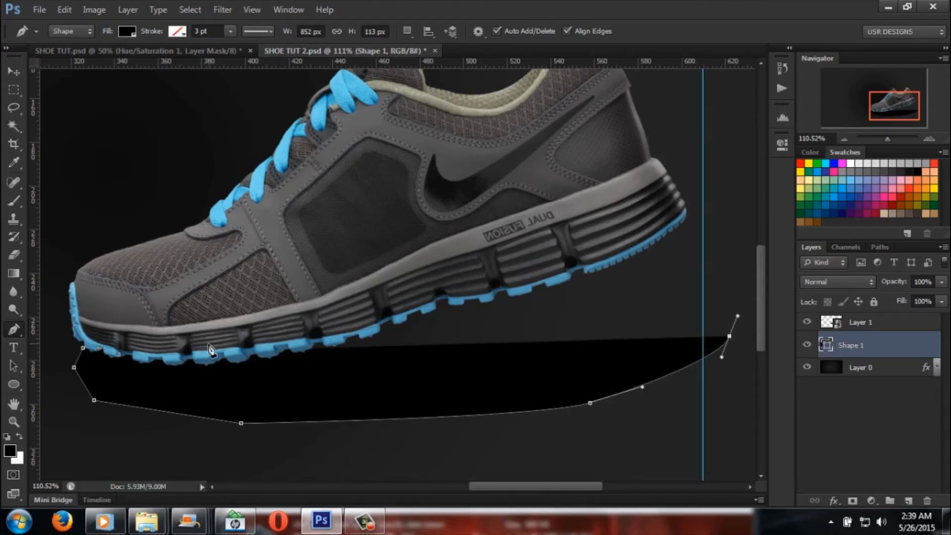
left_click(122, 357)
Step: Rasterize the Shape 1 layer and shift the shadow slightly up and toward the heel beneath the shoe
left_click_drag(894, 137, 886, 139)
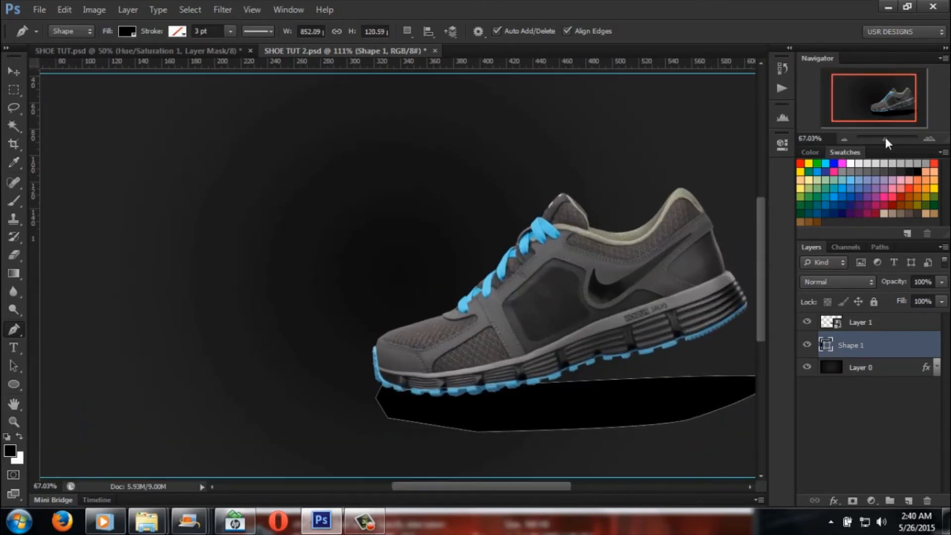
left_click_drag(447, 486, 472, 486)
scroll(495, 358, "down", 1)
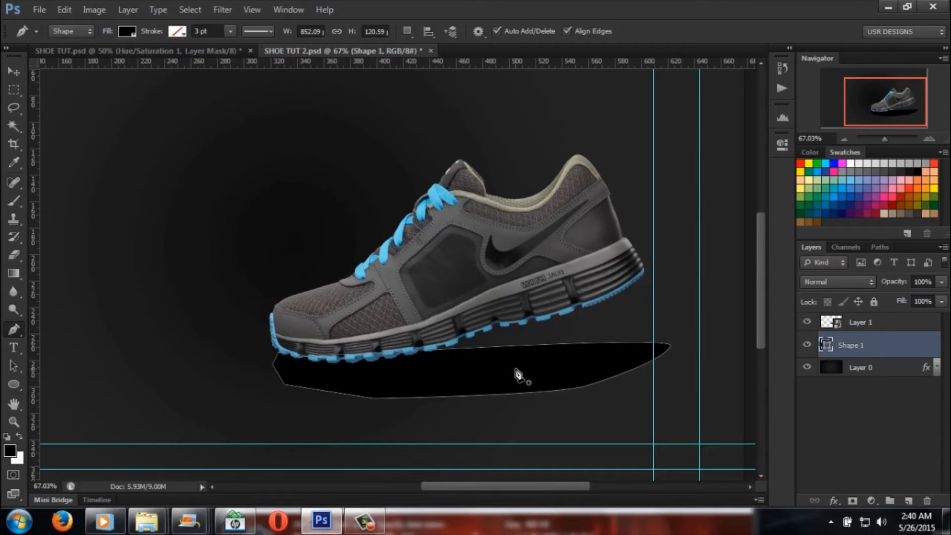
right_click(866, 351)
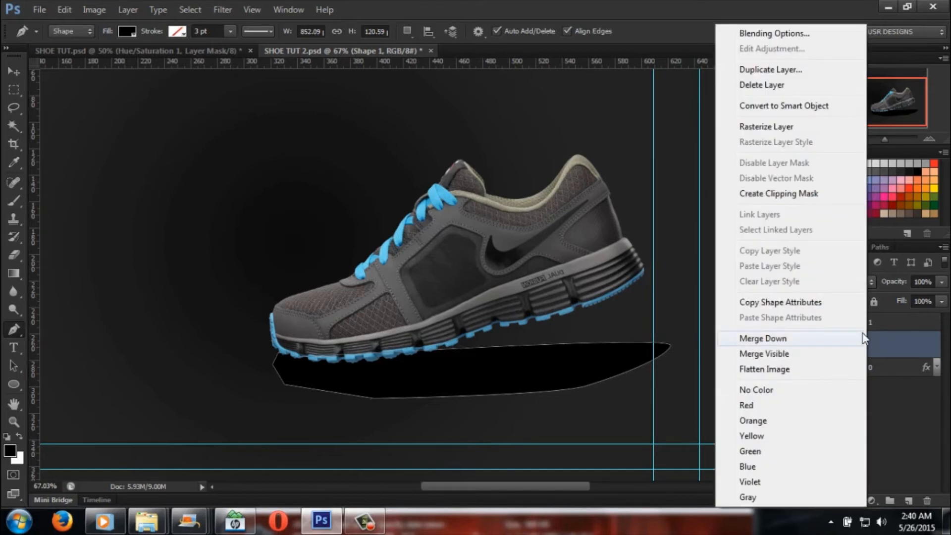
left_click(812, 128)
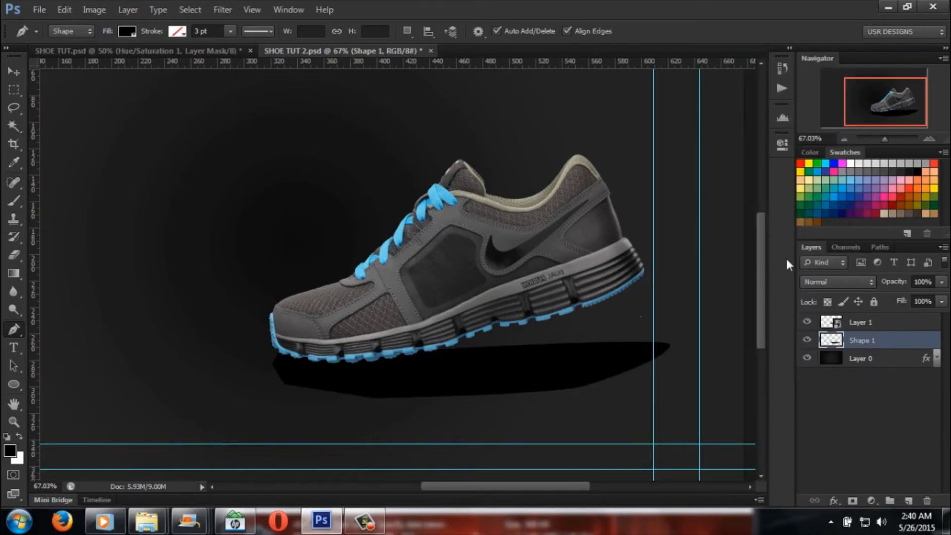
left_click(19, 72)
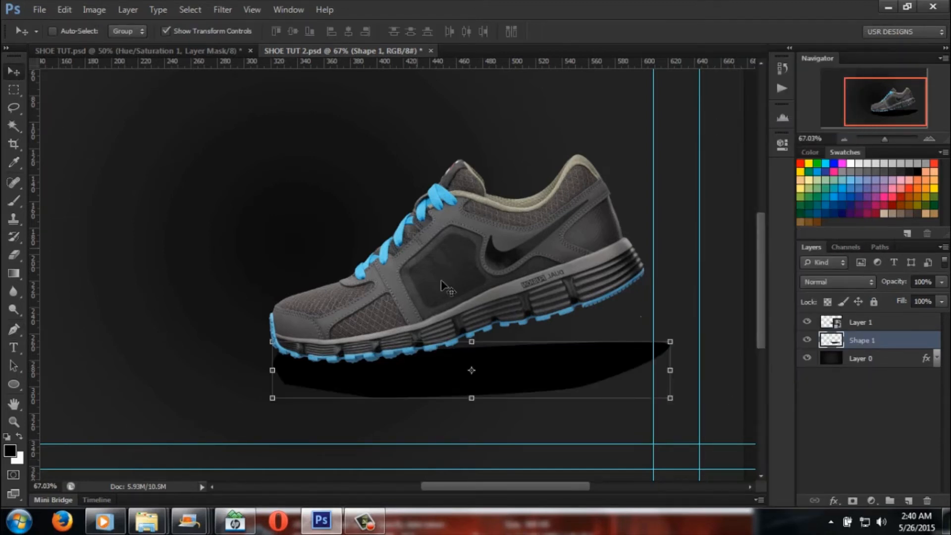
mouse_move(569, 369)
left_mouse_down()
mouse_move(597, 364)
mouse_move(571, 359)
mouse_move(581, 359)
left_mouse_up()
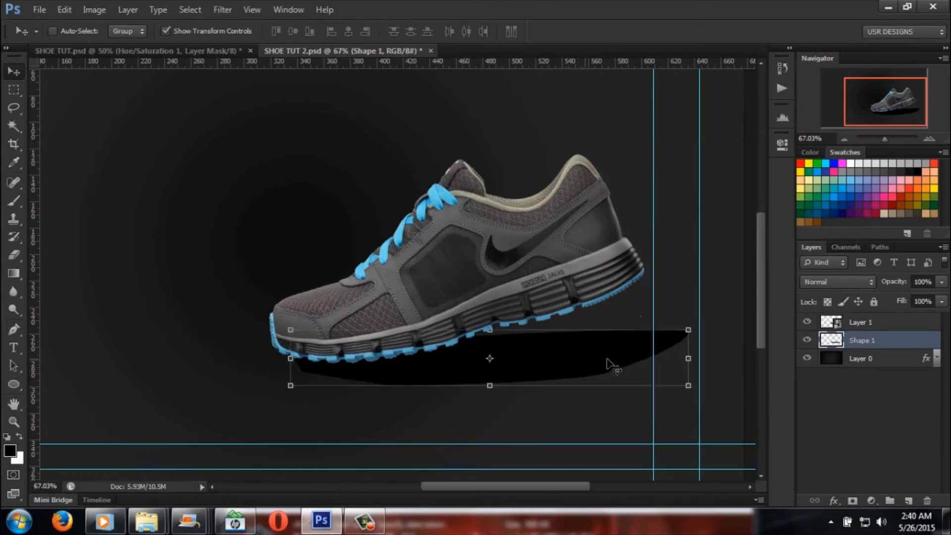
Step: Tilt the shoe on Layer 1 to -19.03°, move it about 4.7 mm right and 1.6 mm down, and apply the placement
left_click(892, 322)
left_click_drag(647, 144, 647, 100)
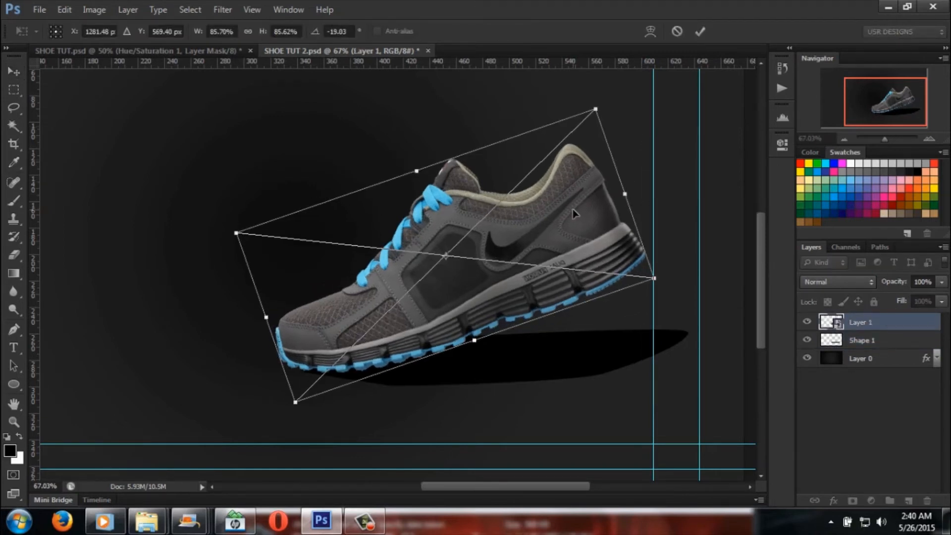
left_click_drag(578, 210, 585, 214)
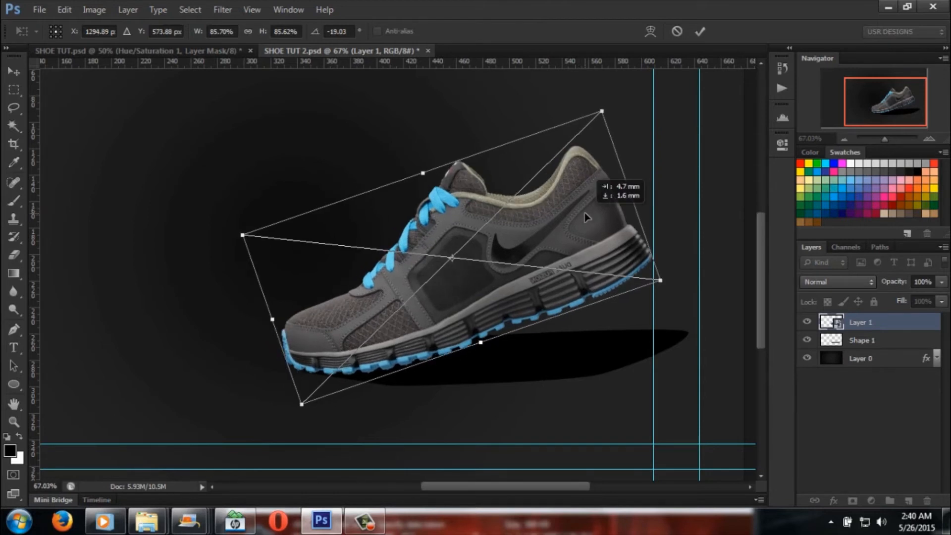
left_click(14, 72)
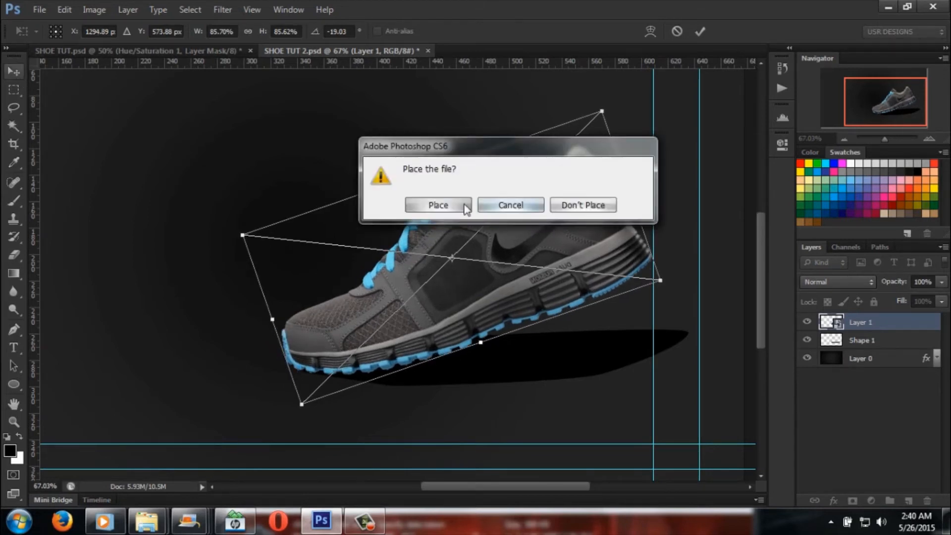
left_click(466, 208)
Step: Reposition the Shape 1 shadow under the sole, rotate it by 1.62°, and apply the transformation
left_click(565, 353, "ctrl")
mouse_move(570, 367)
left_mouse_down()
mouse_move(579, 362)
mouse_move(581, 374)
left_mouse_up()
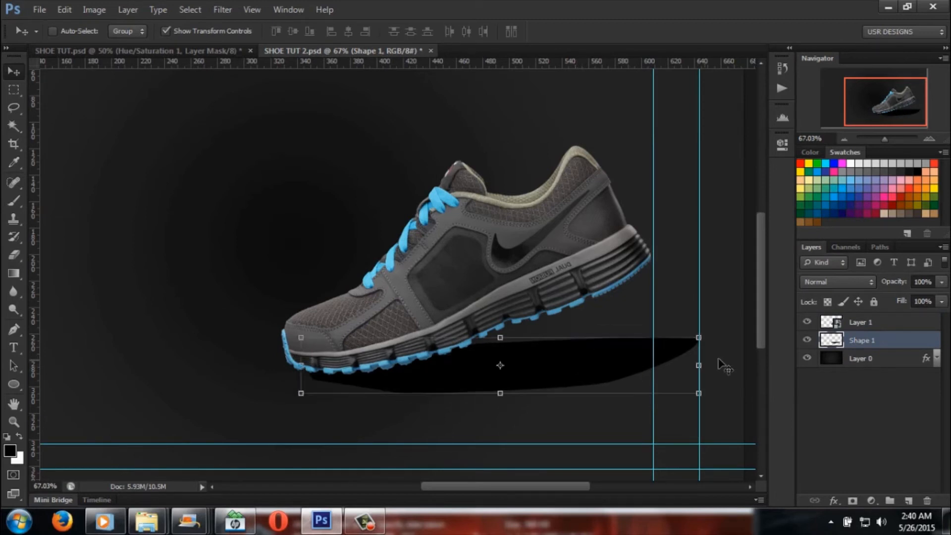
left_click_drag(714, 325, 722, 331)
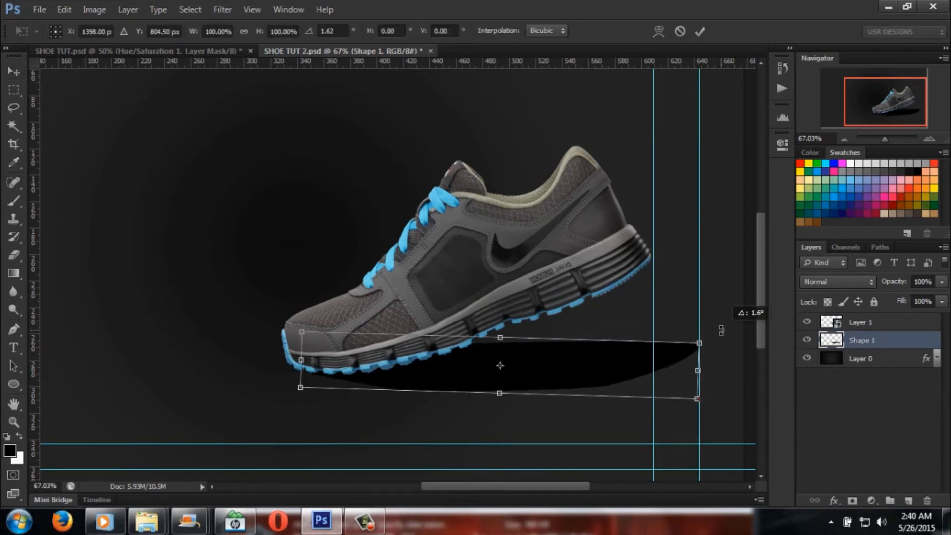
mouse_move(601, 371)
left_mouse_down()
mouse_move(609, 369)
mouse_move(589, 369)
left_mouse_up()
left_click(15, 72)
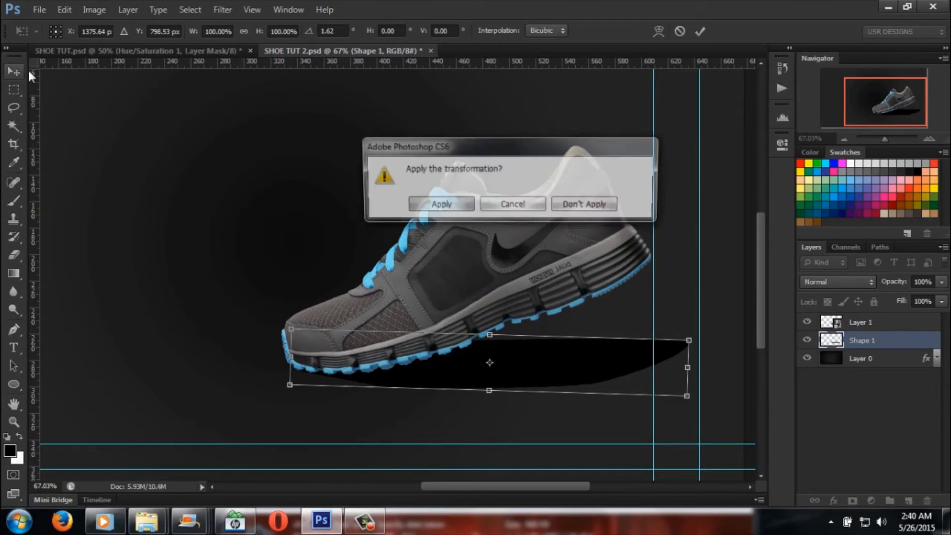
left_click(439, 207)
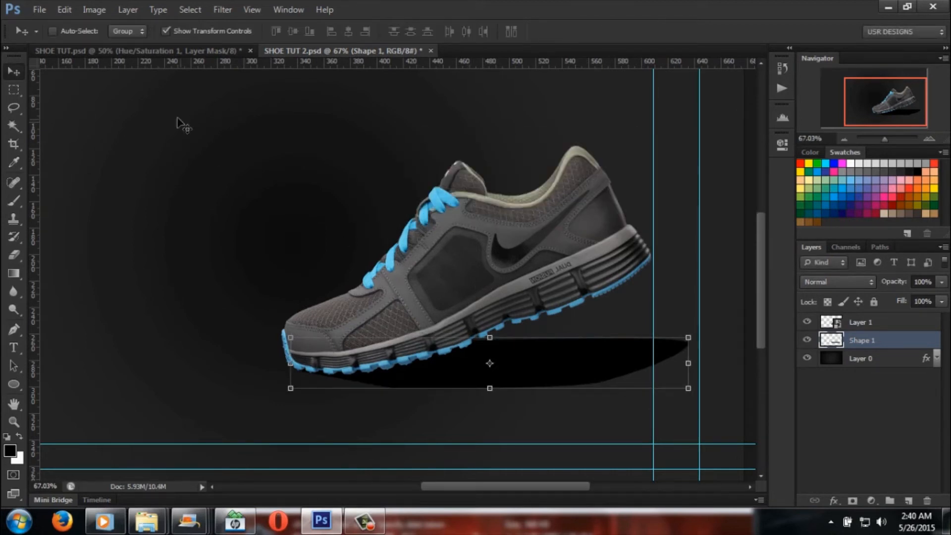
Step: Soften the Shape 1 shadow with a Gaussian Blur, trying larger radii before setting the radius to 31.9 pixels
left_click(227, 9)
mouse_move(275, 154)
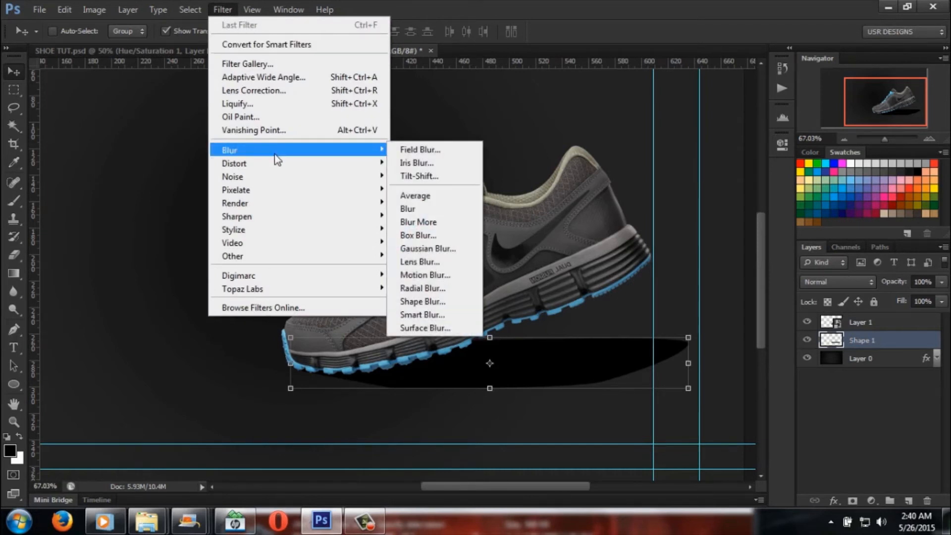
left_click(447, 252)
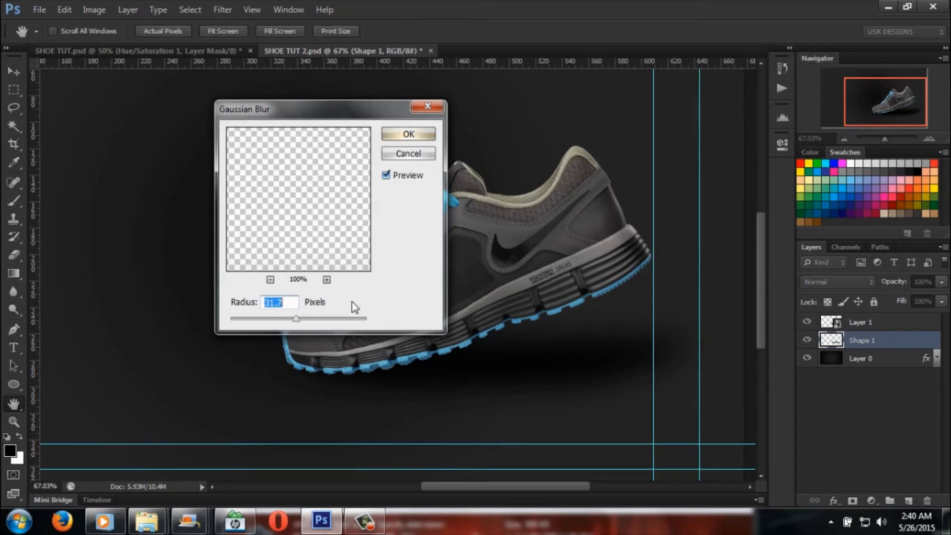
left_click_drag(298, 322, 364, 324)
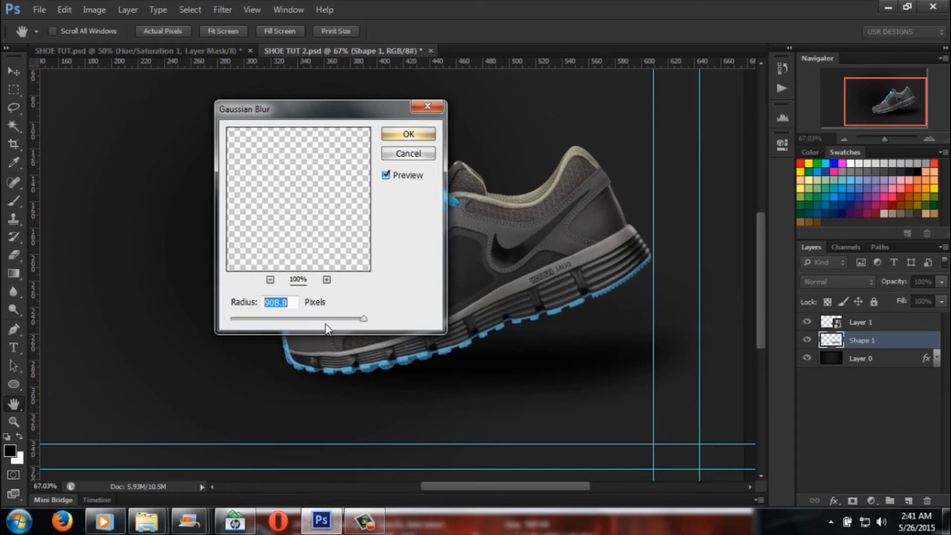
left_click_drag(365, 324, 307, 325)
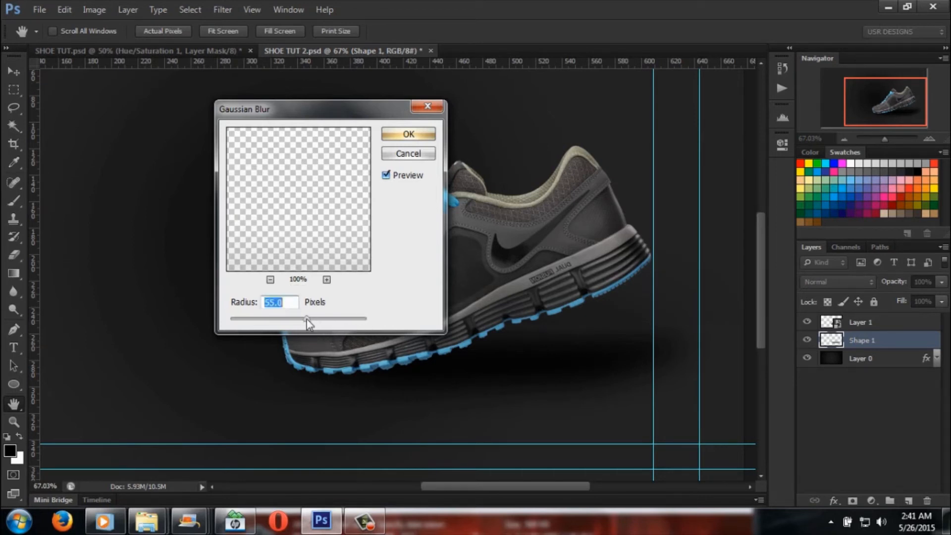
left_click(307, 324)
left_click_drag(307, 320, 296, 322)
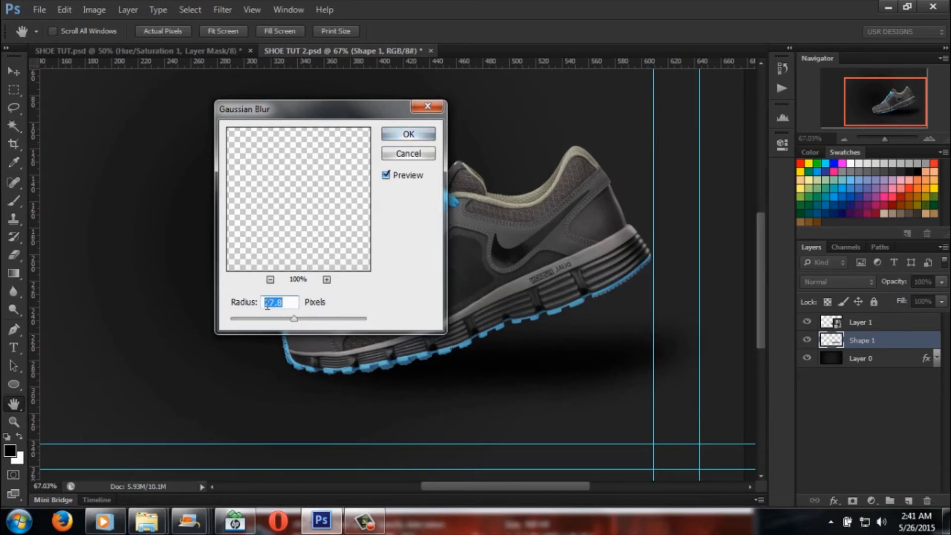
Step: Apply the Gaussian Blur to the Shape 1 shadow at 27.8 pixels and nudge the shadow slightly down and toward the heel
left_click(411, 135)
key("v")
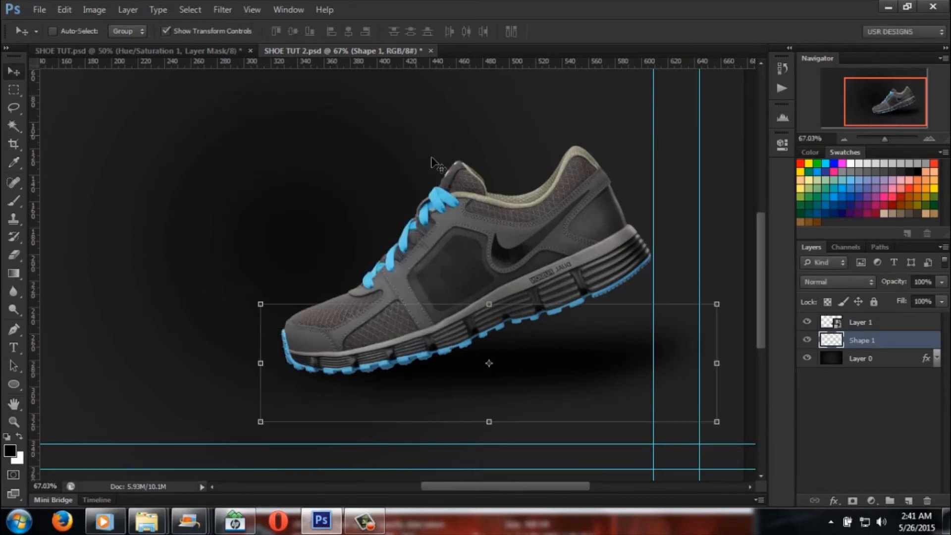
left_click_drag(555, 344, 595, 365)
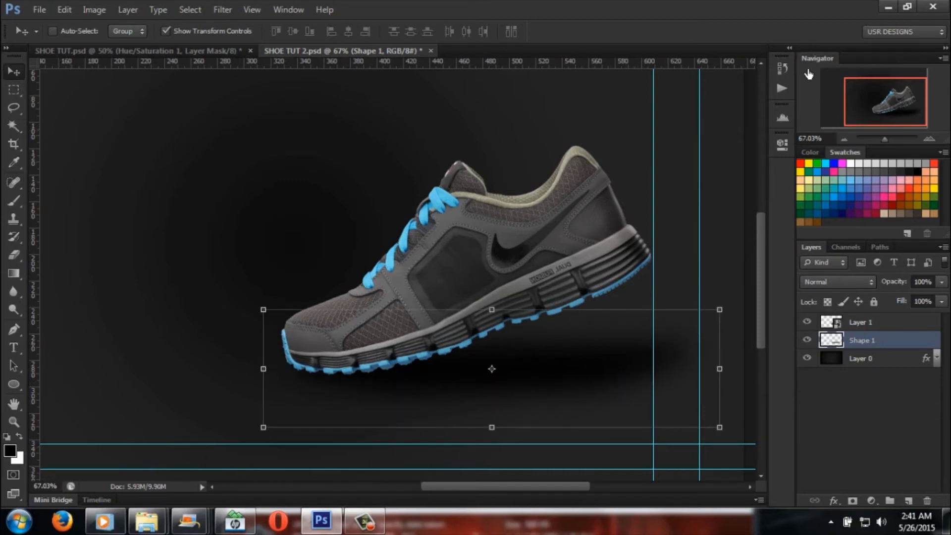
left_click_drag(887, 139, 883, 140)
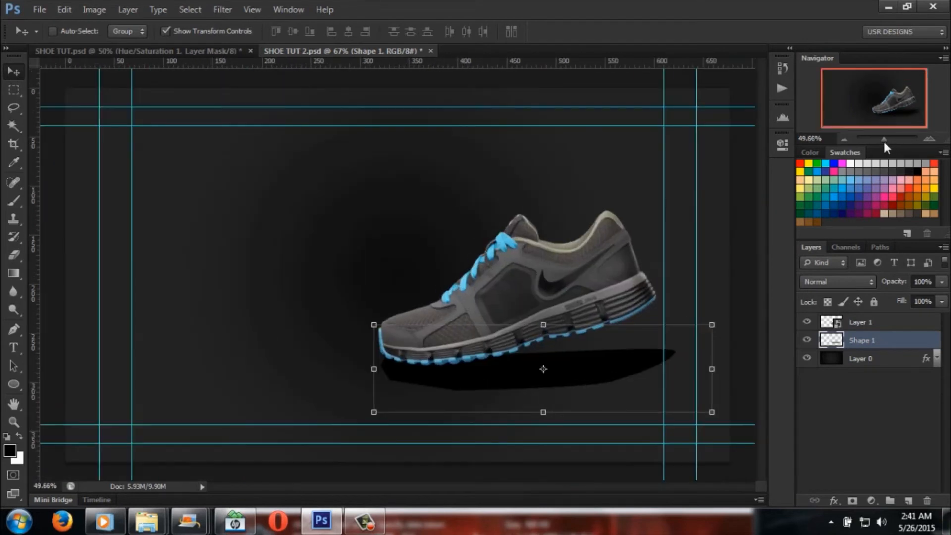
Step: Compare the shadow with the finished Nike Vision design in SHOE TUT.psd and return to SHOE TUT 2.psd
left_click(14, 90)
left_click(187, 55)
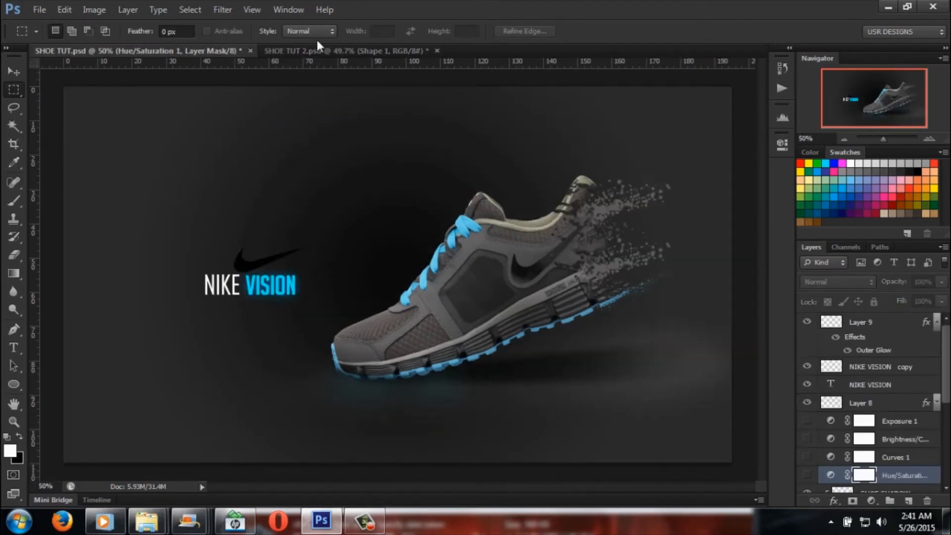
left_click(322, 50)
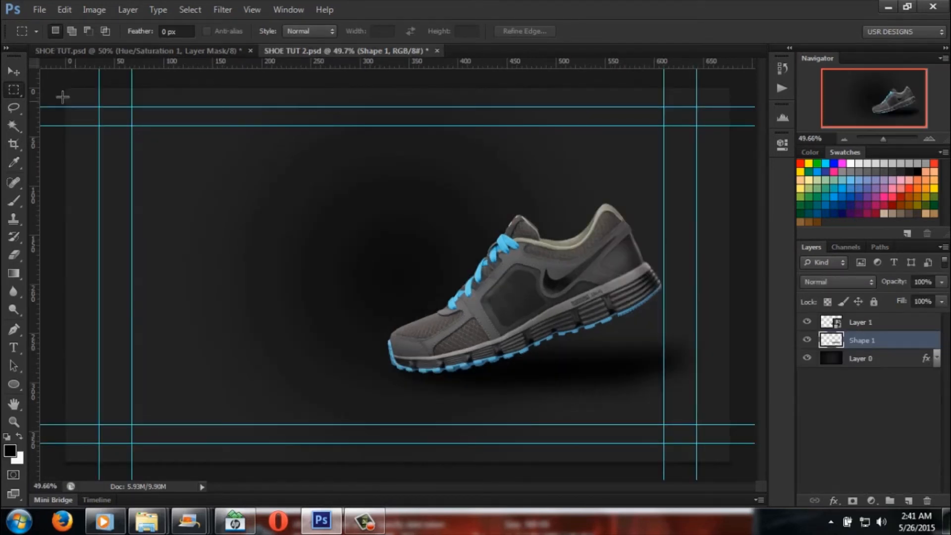
Step: Start Add Noise on the Shape 1 shadow, try both distributions, and set uniform monochromatic noise at 2.45%
left_click(233, 10)
mouse_move(286, 154)
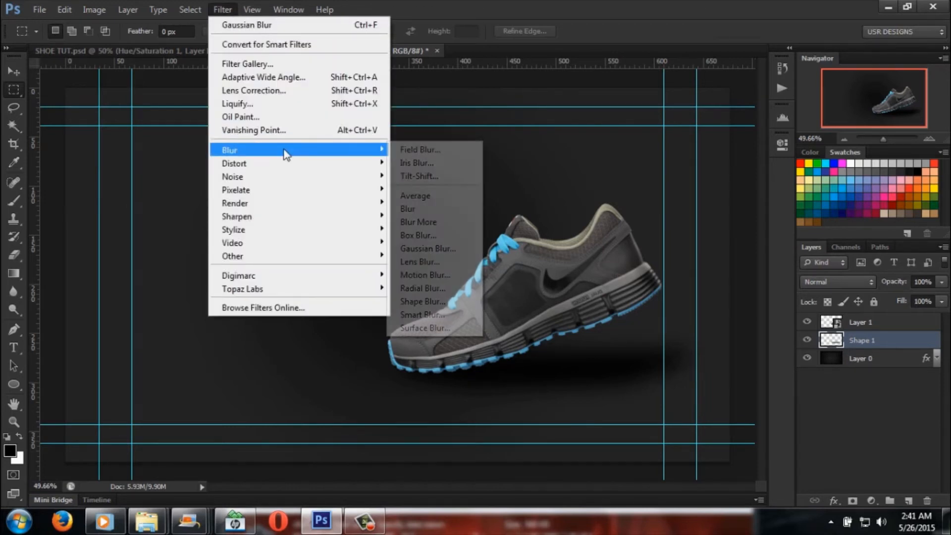
mouse_move(277, 178)
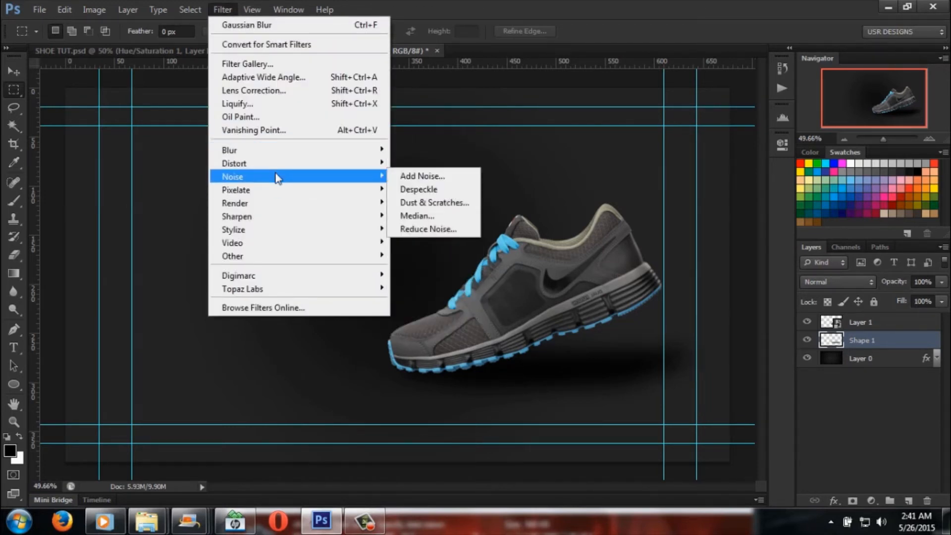
left_click(416, 177)
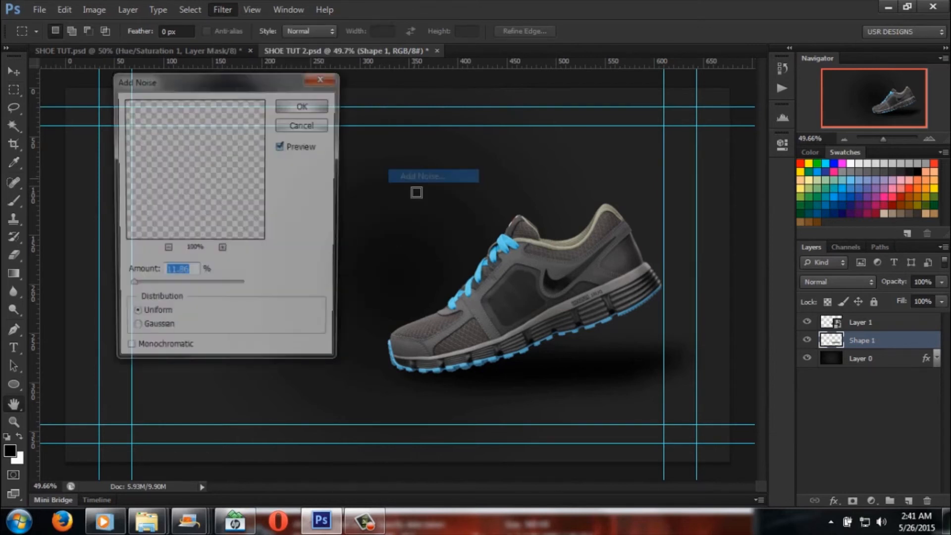
left_click_drag(130, 288, 132, 290)
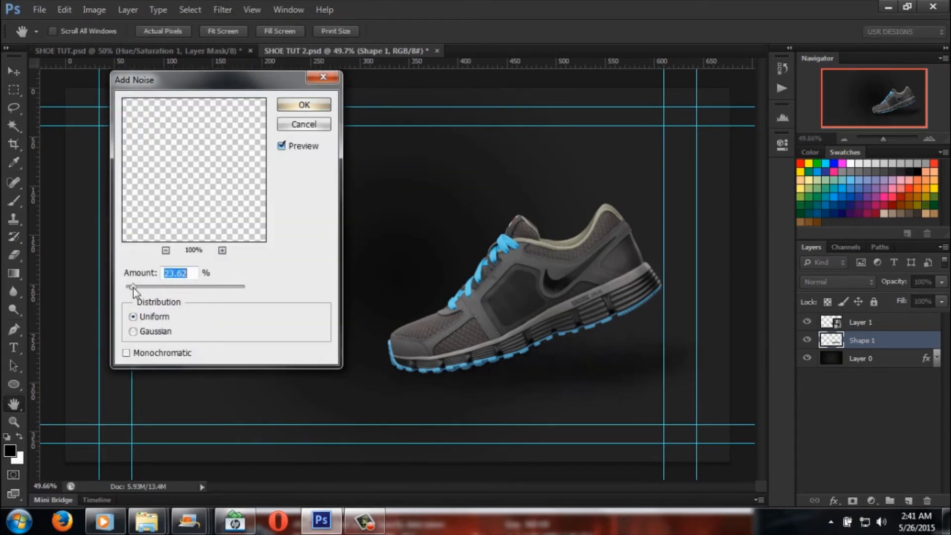
left_click_drag(132, 291, 130, 290)
left_click(133, 331)
left_click_drag(132, 290, 133, 290)
left_click(133, 316)
left_click(131, 353)
left_click_drag(140, 290, 128, 291)
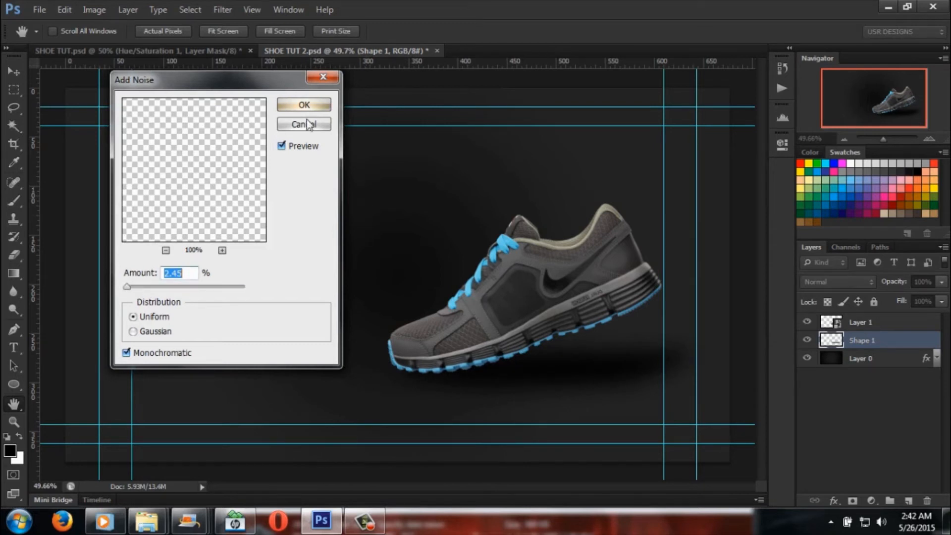
Step: Switch the shadow's noise to Gaussian distribution, keep it monochromatic, and apply it at 3.8%
left_click(281, 146)
left_click_drag(128, 287, 128, 288)
left_click(133, 334)
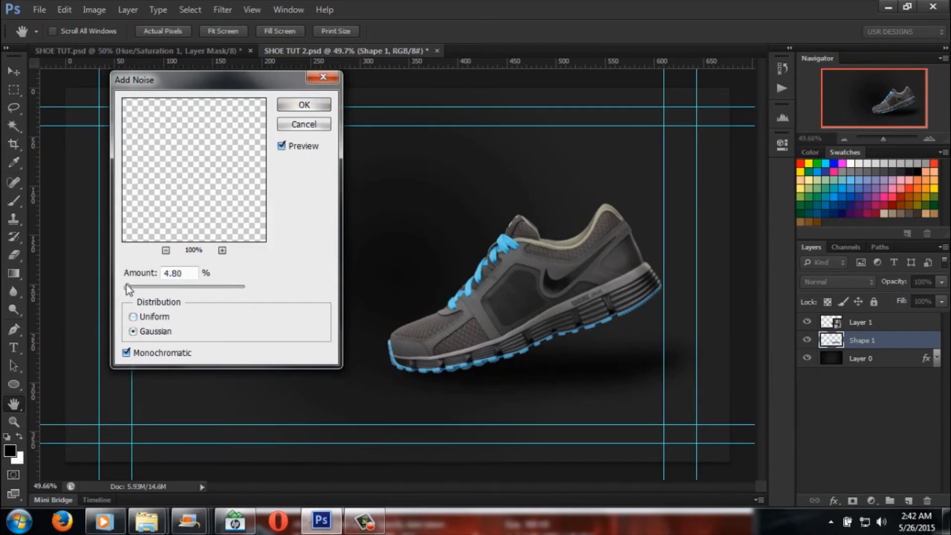
left_click_drag(127, 287, 124, 287)
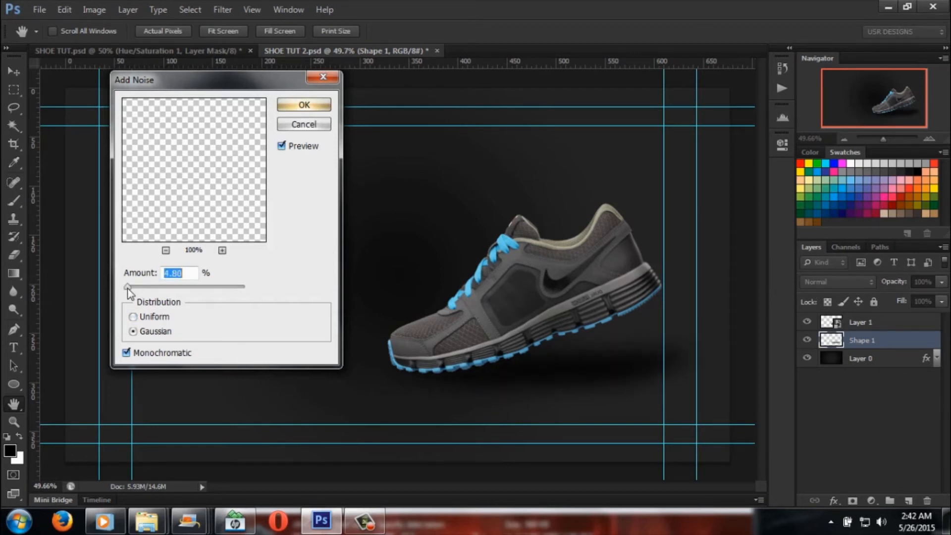
left_click(323, 105)
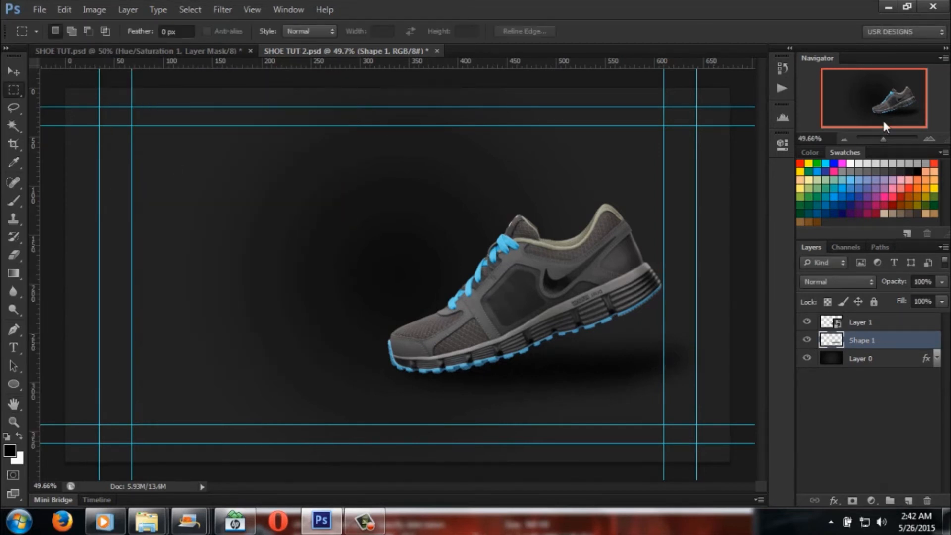
Step: Add a second pass of monochromatic Gaussian noise to the Shape 1 shadow at about 0.1%
left_click_drag(881, 142, 884, 139)
left_click(224, 11)
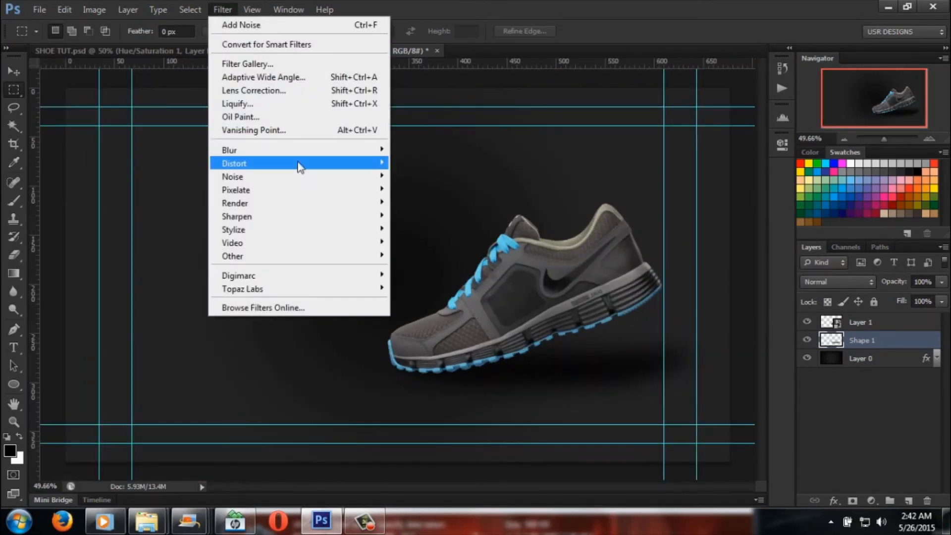
mouse_move(295, 177)
left_click(399, 176)
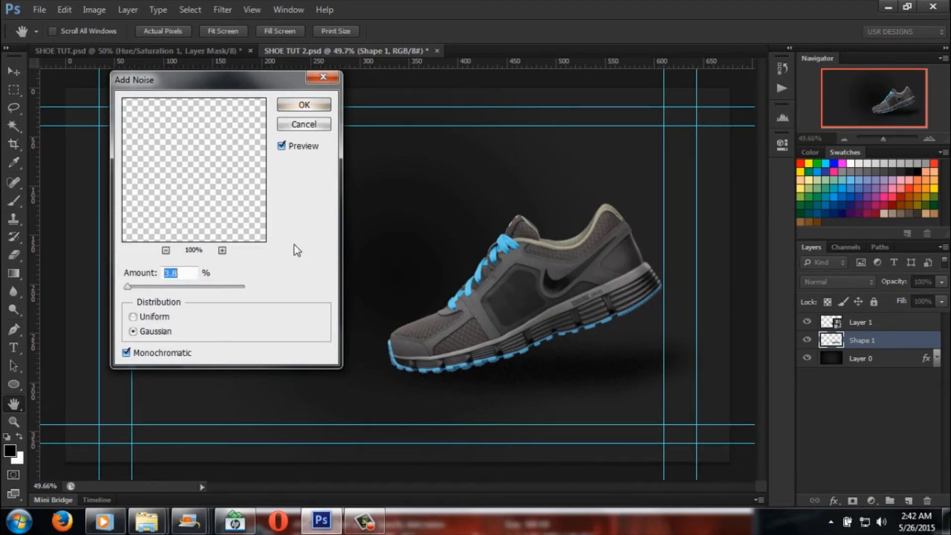
left_click_drag(127, 287, 127, 293)
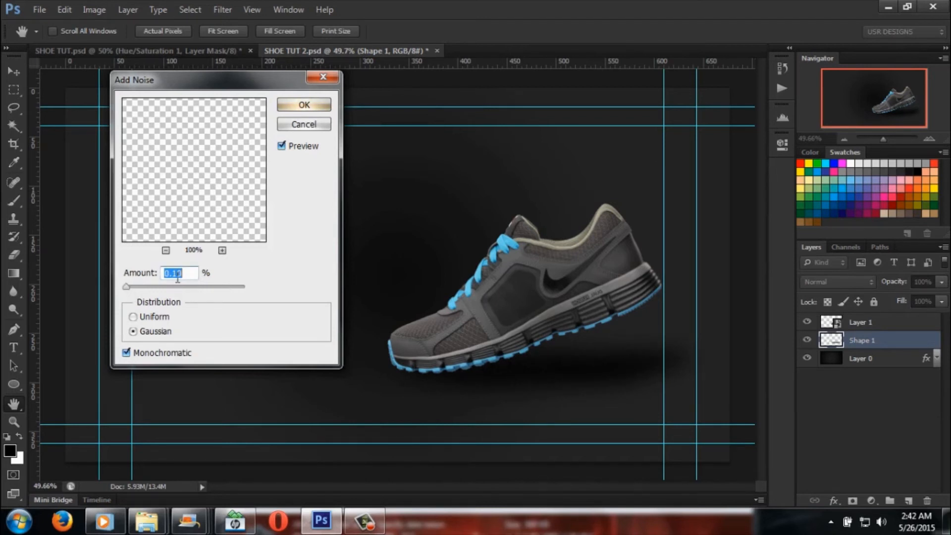
left_click(304, 105)
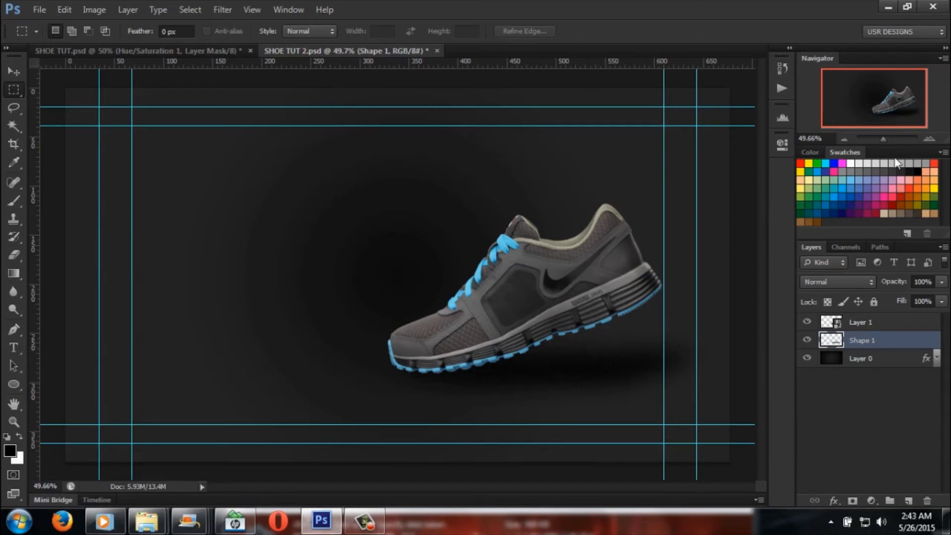
Step: Choose the Eraser with Layer 0 selected, reduce its brush size to 150, and hide the guides
left_click_drag(885, 143, 886, 142)
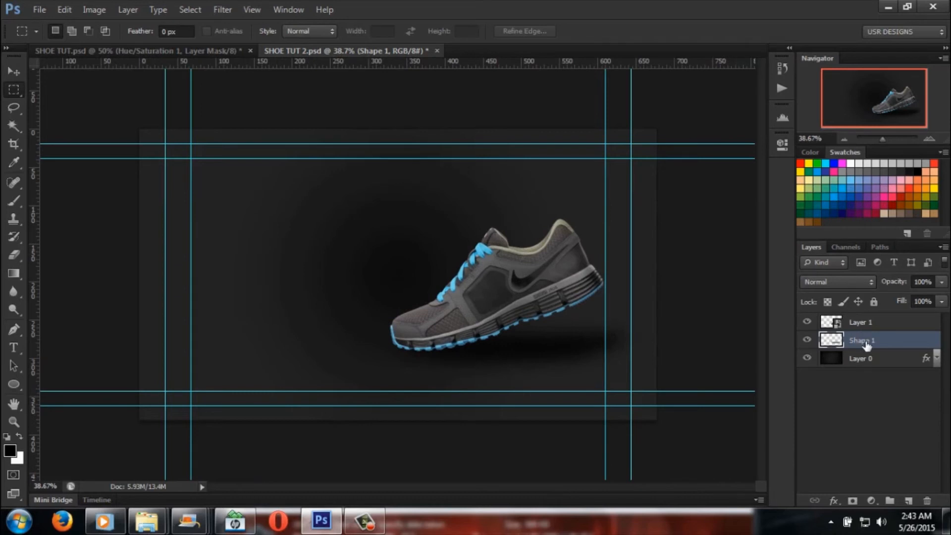
left_click(887, 322)
left_click(887, 358)
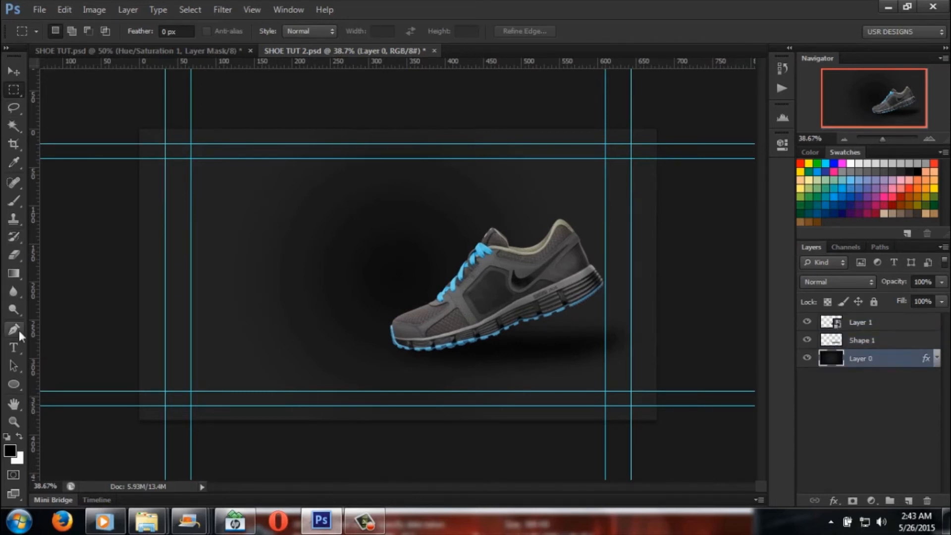
left_click(14, 255)
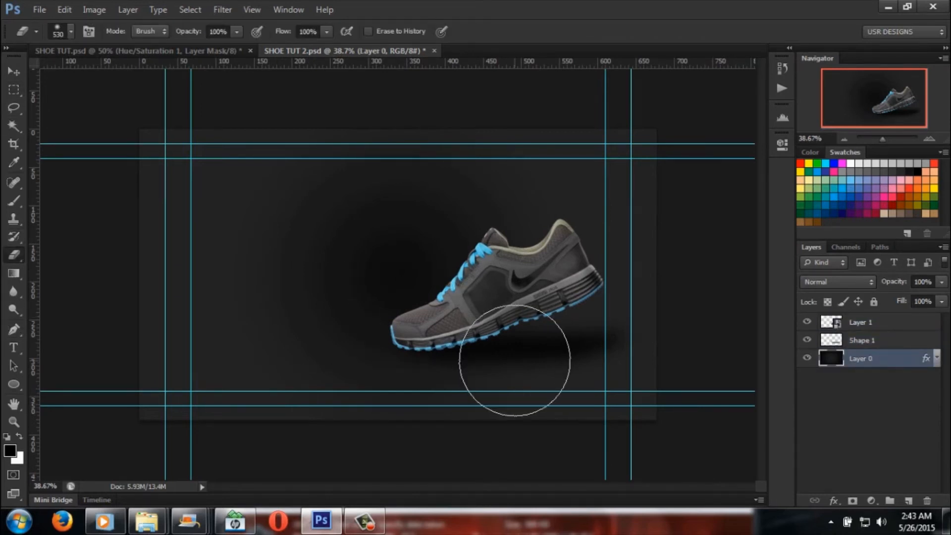
key("bracketleft")
key("bracketleft")
key("bracketleft")
key("bracketleft")
key("bracketleft")
key("bracketleft")
key("bracketleft")
key("bracketleft")
key("bracketleft")
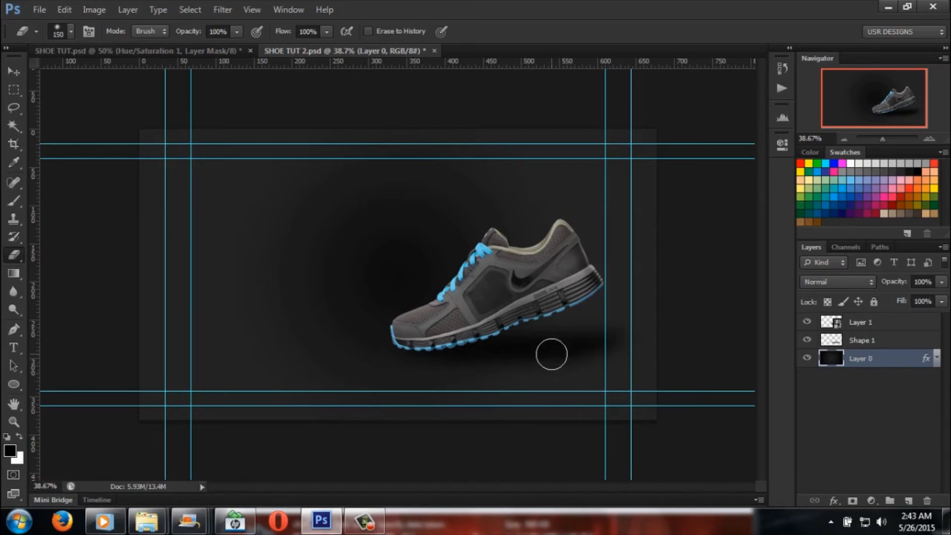
key("ctrl+semicolon")
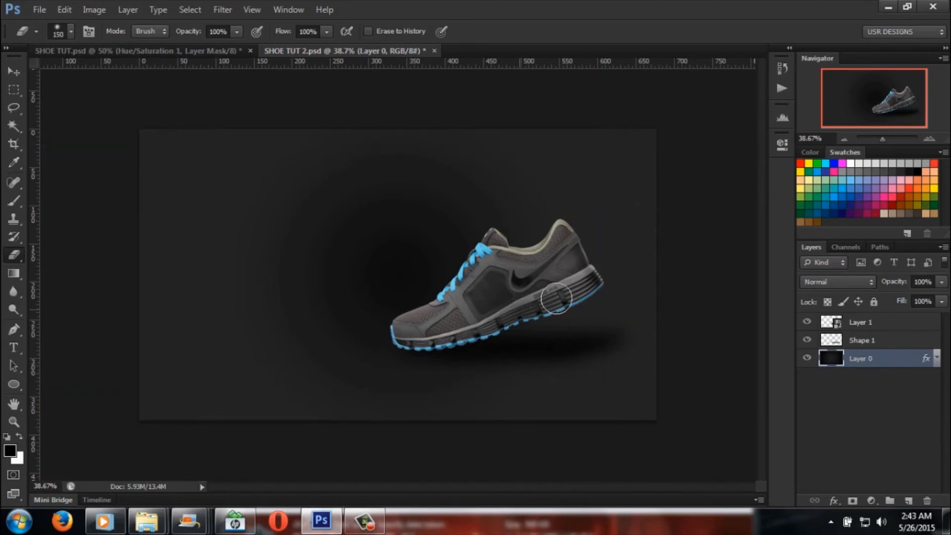
Step: Inspect the shoe and its shadow up close and enlarge the eraser brush to 300
left_click_drag(885, 137, 887, 140)
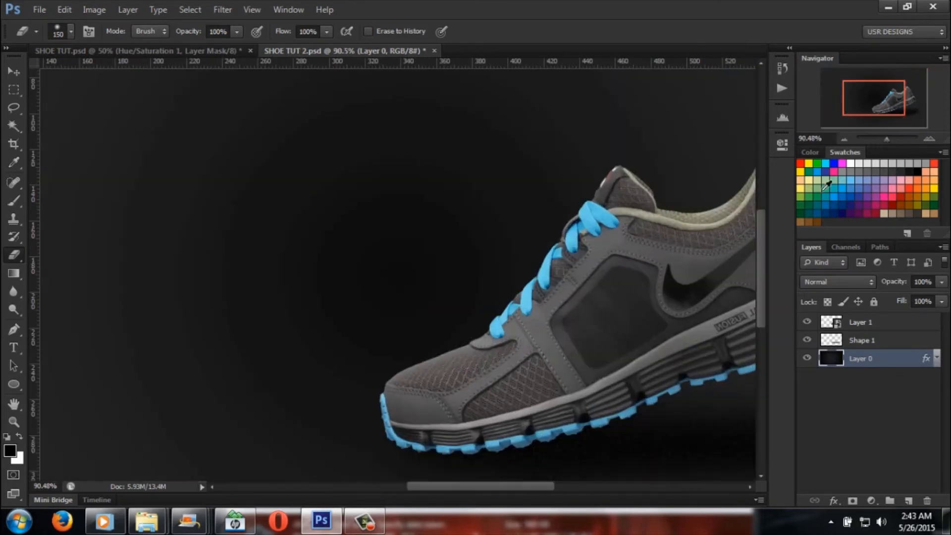
left_click_drag(535, 487, 598, 486)
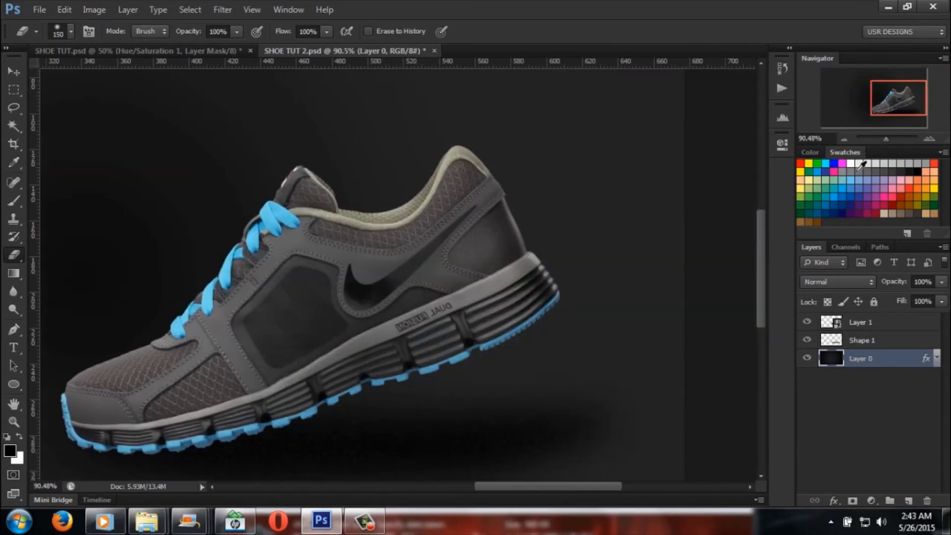
left_click_drag(885, 137, 883, 140)
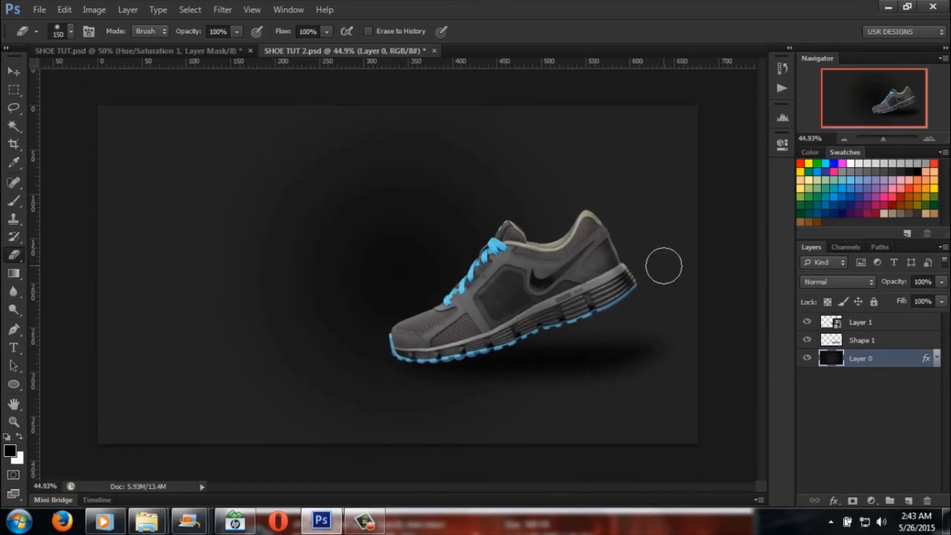
key("bracketright")
key("bracketright")
key("bracketright")
key("bracketright")
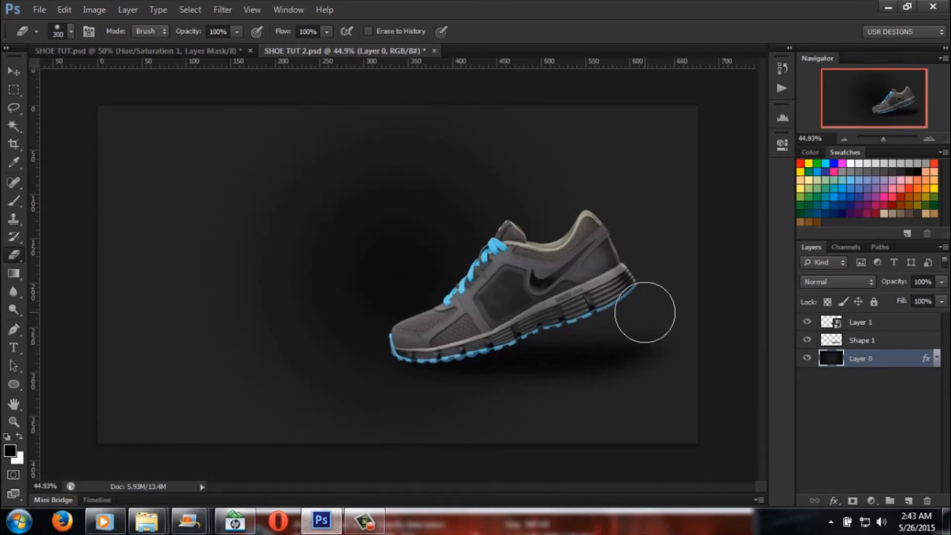
mouse_move(641, 436)
left_mouse_down()
mouse_move(632, 411)
mouse_move(694, 352)
mouse_move(659, 317)
left_mouse_up()
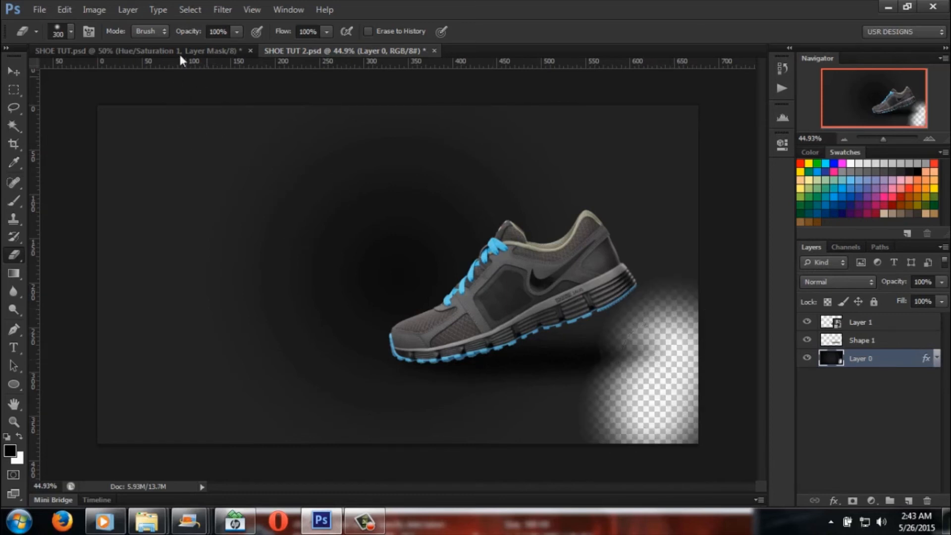
left_click(72, 9)
left_click(119, 39)
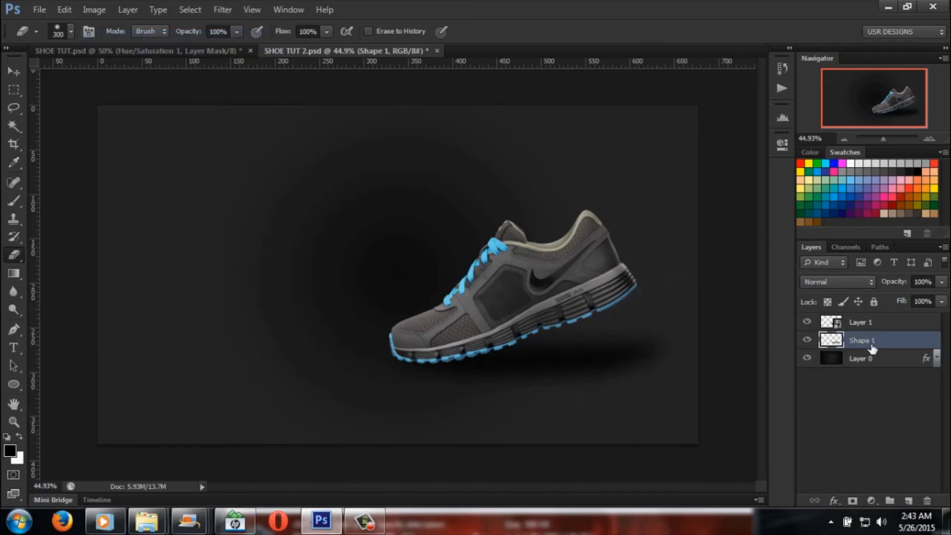
Step: Erase the outer end of the shadow beyond the heel on the Shape 1 layer with the size 300 brush
left_click(886, 356)
left_click(884, 342)
left_click_drag(674, 309, 628, 413)
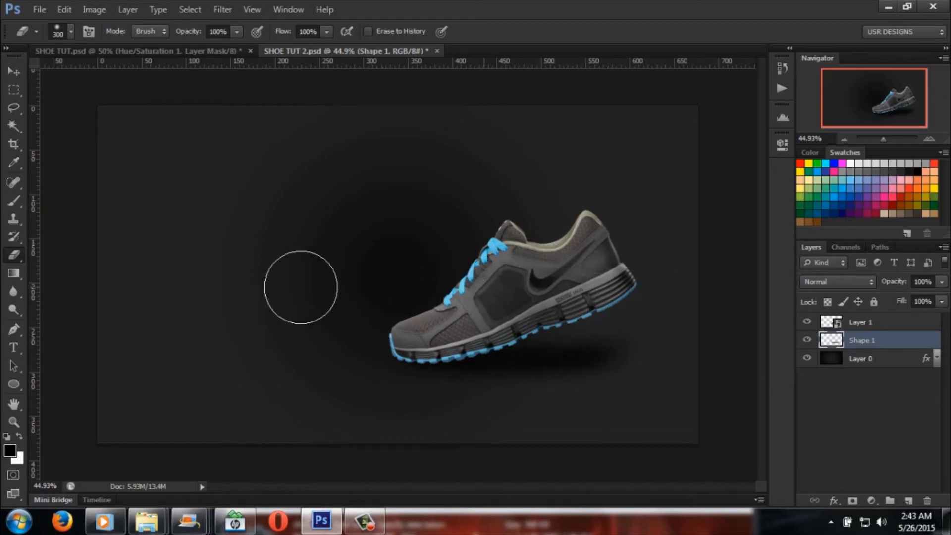
Step: Show the guides again, stretch the Shape 1 shadow to 107.98% width past the heel, and apply the transformation
left_click(14, 71)
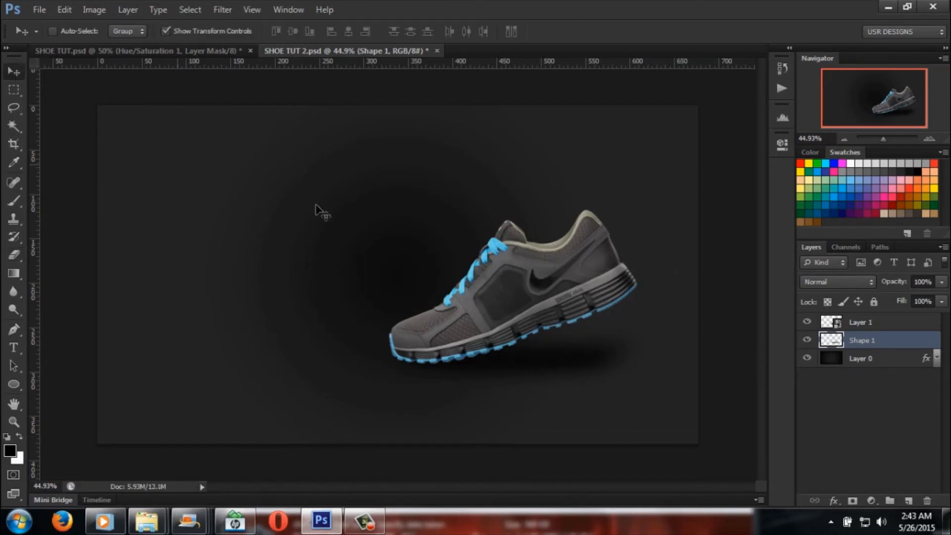
key("ctrl+h")
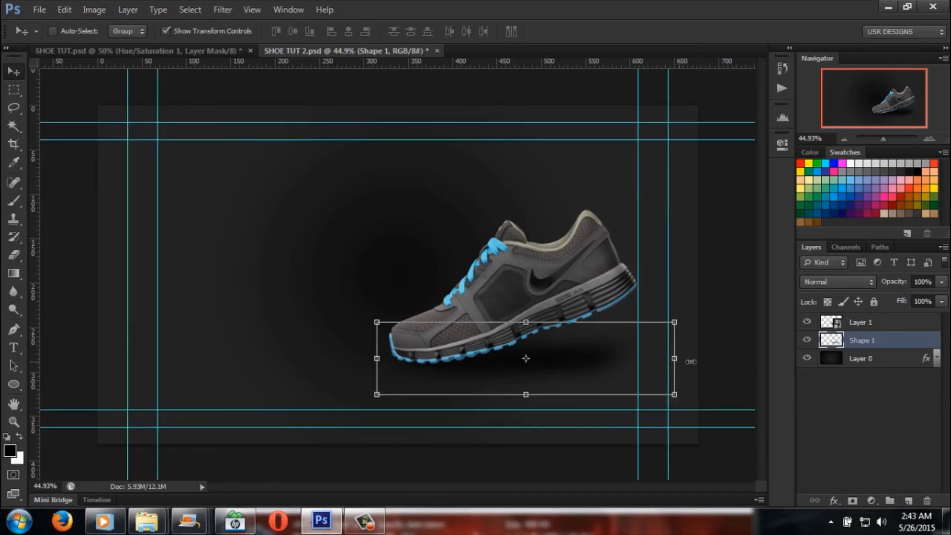
left_click_drag(675, 359, 699, 359)
left_click(13, 71)
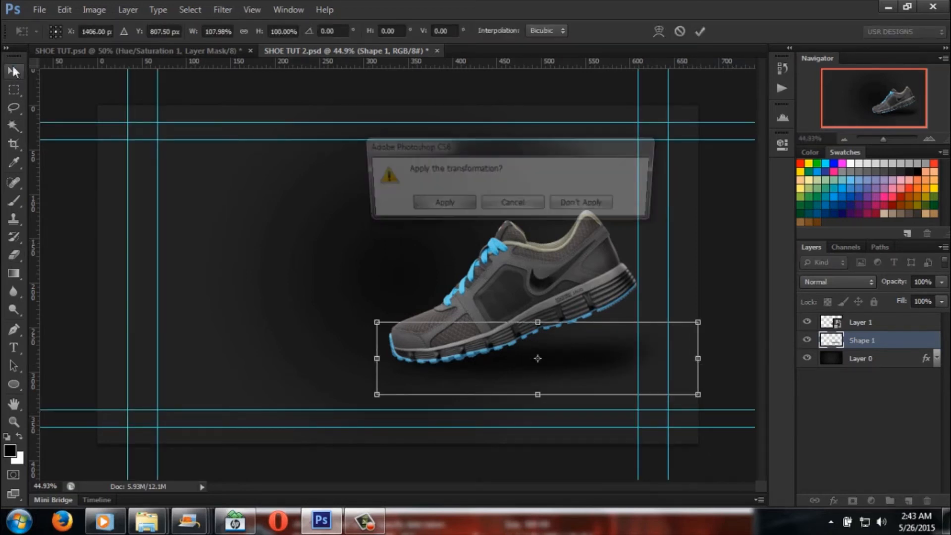
left_click(440, 204)
Step: Leave the Eraser for the Rectangular Marquee tool and view the finished reference design in SHOE TUT.psd
left_click(14, 255)
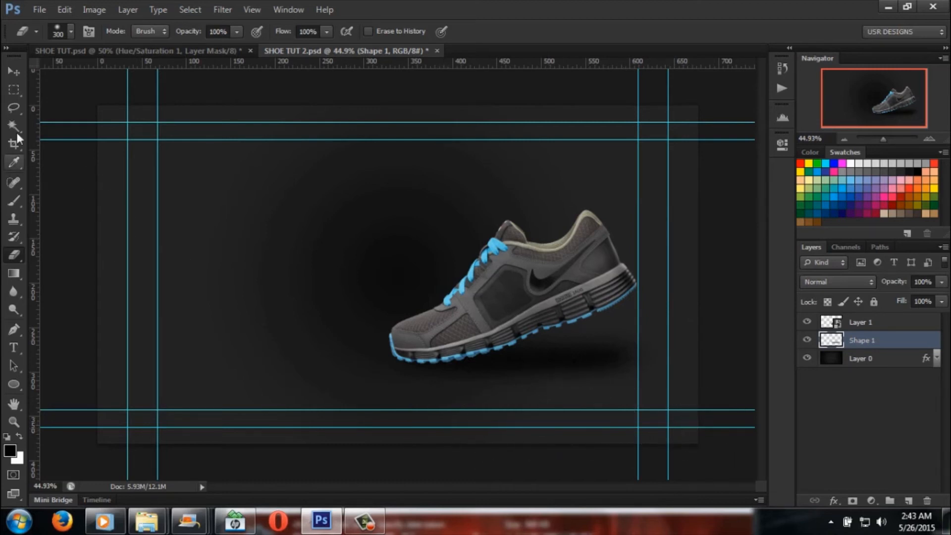
left_click(13, 90)
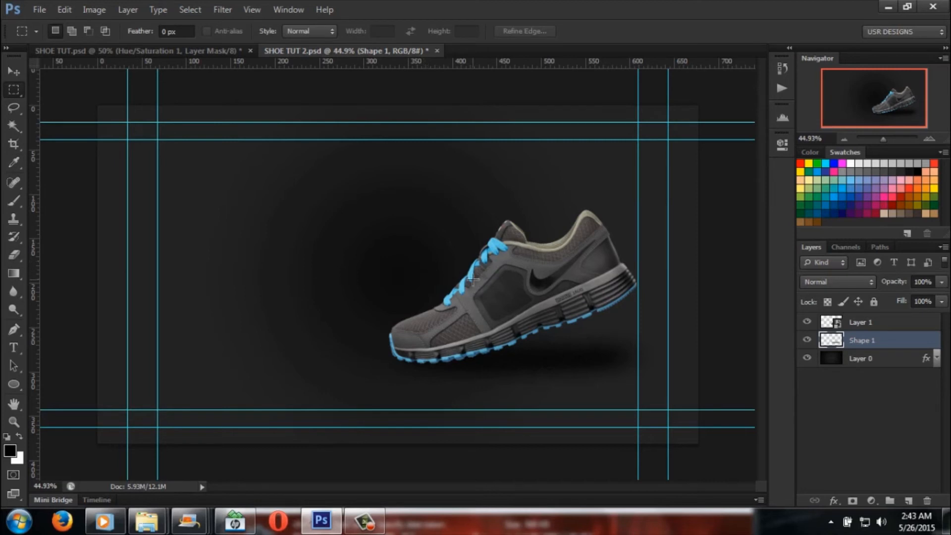
left_click(139, 50)
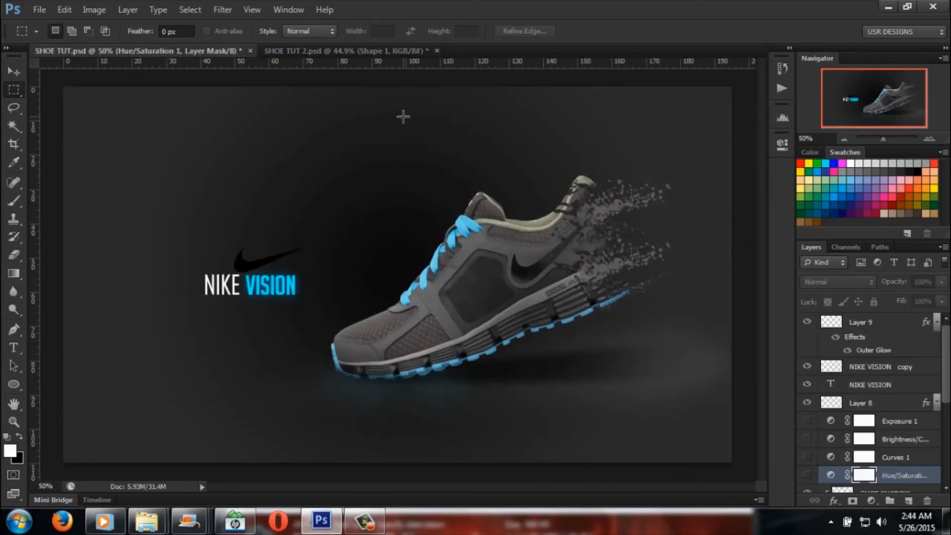
Step: Examine the reference's shoe layers by toggling the visibility of Layer 1 copy 2, Hue/Saturation 1 and SHOE SHADOW
scroll(842, 397, "down", 5)
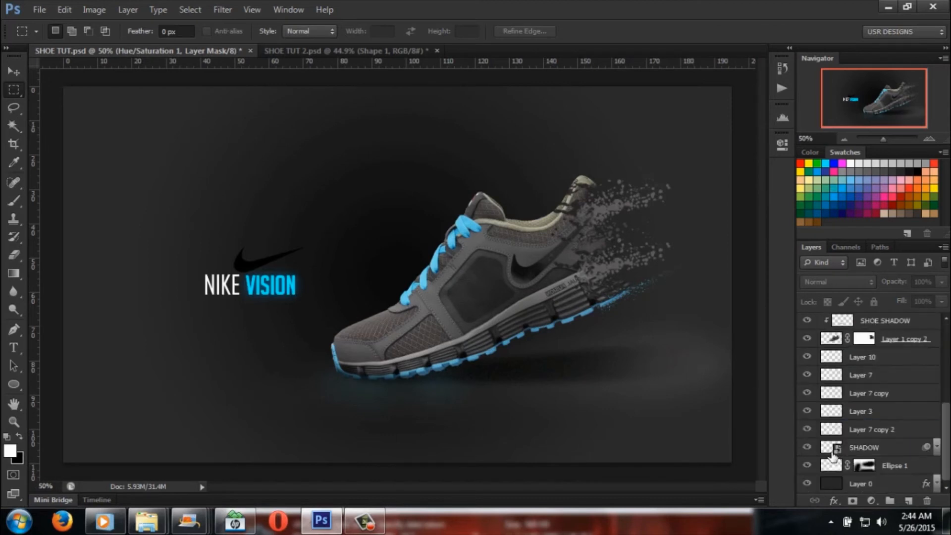
left_click(808, 366)
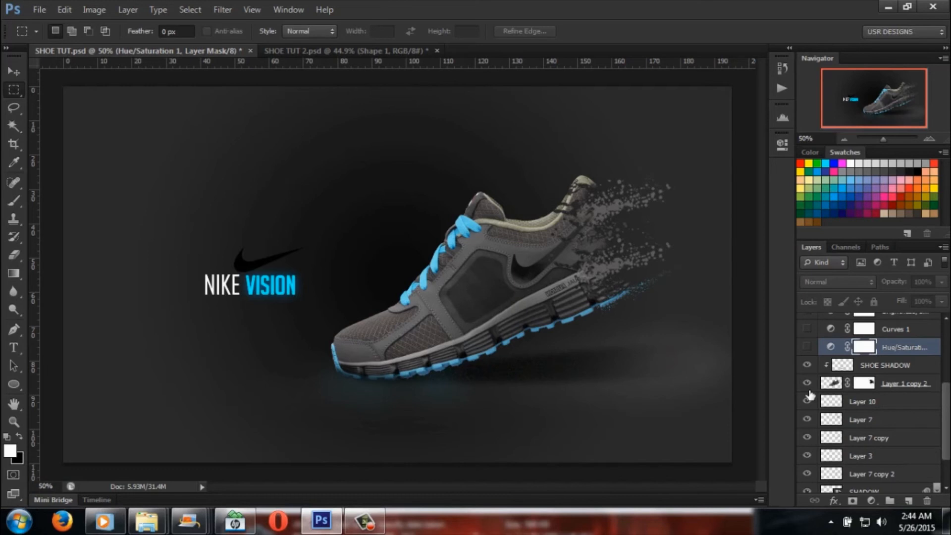
left_click(806, 384)
left_click(806, 384)
left_click(808, 347)
left_click(808, 348)
left_click(807, 366)
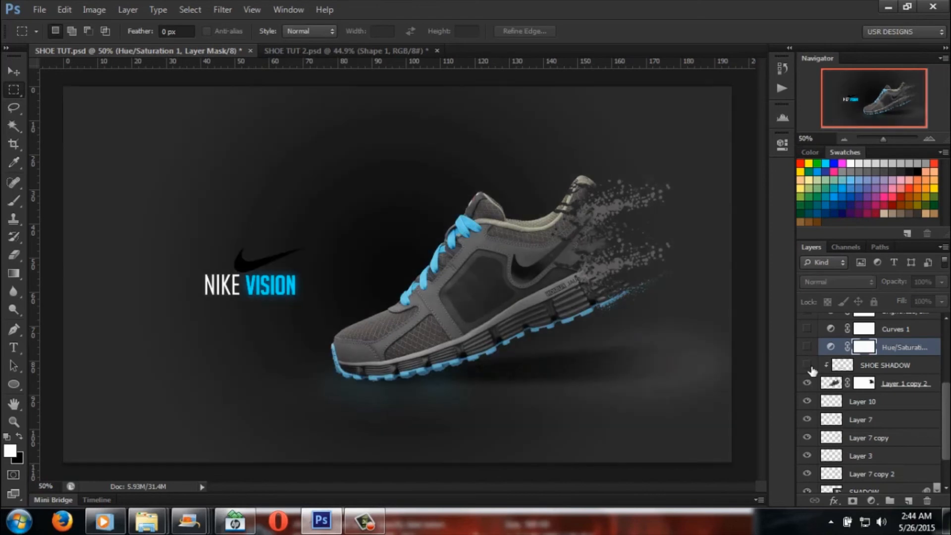
left_click(808, 366)
left_click(808, 366)
left_click(808, 365)
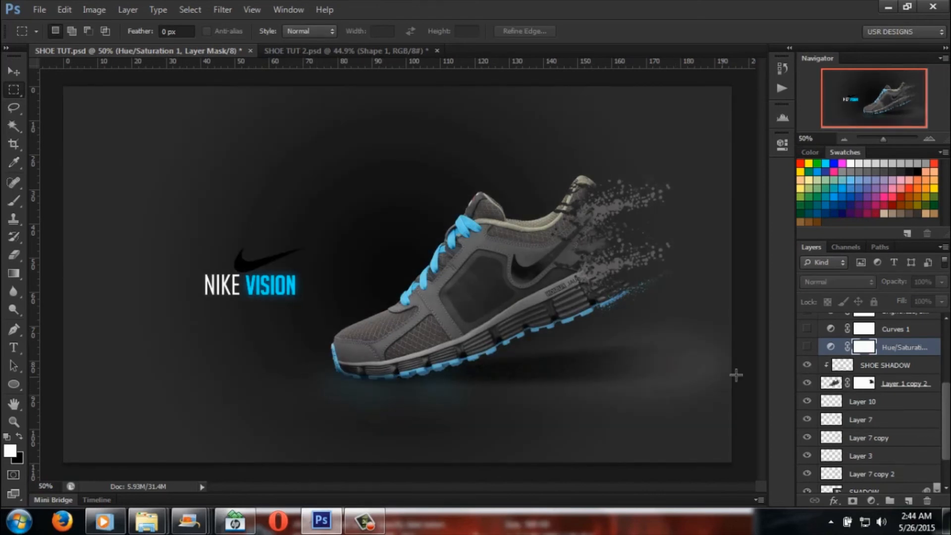
left_click(887, 7)
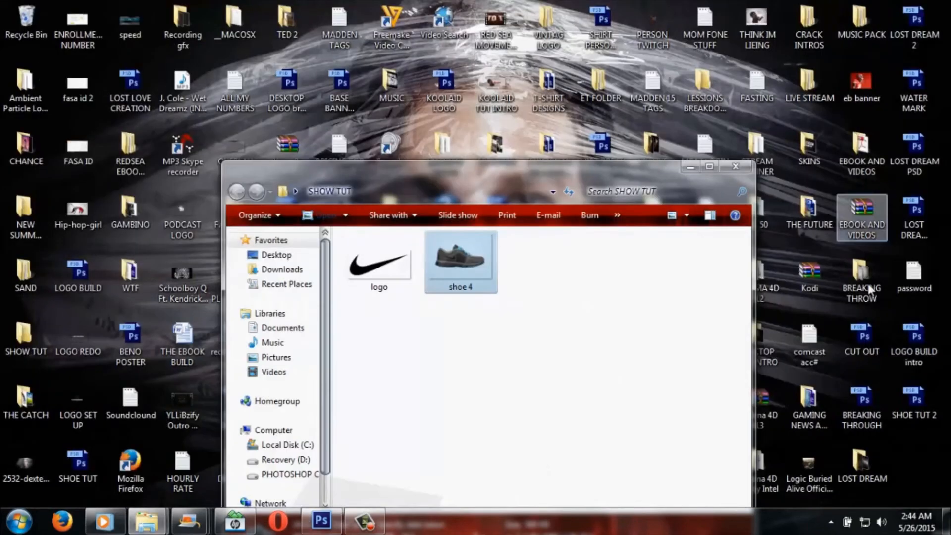
left_click(318, 528)
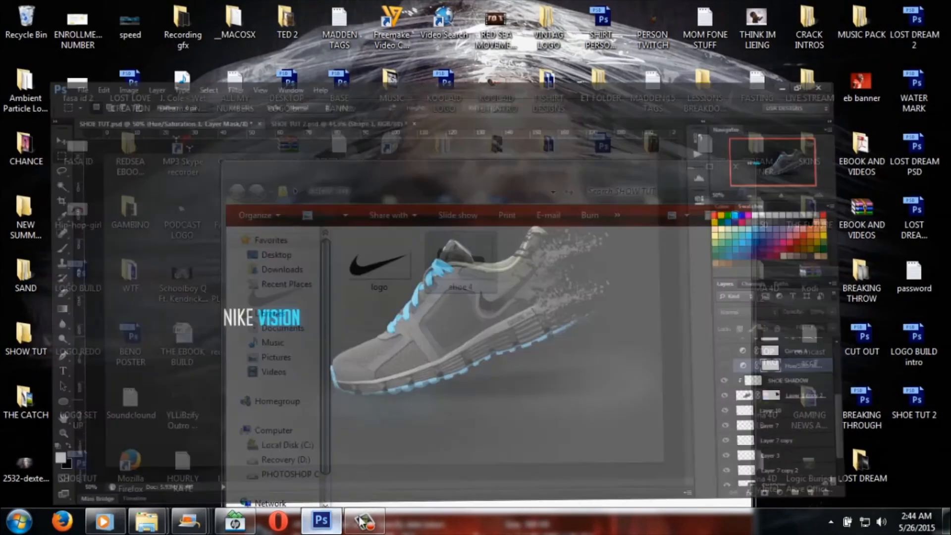
scroll(886, 391, "up", 2)
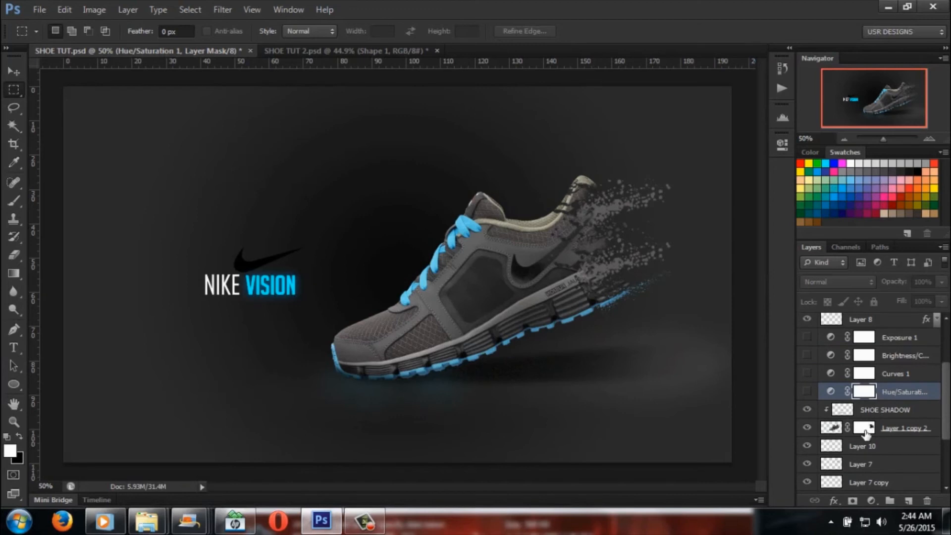
scroll(866, 434, "down", 3)
Step: Return to SHOE TUT 2.psd, add a new layer above Shape 1, and clip it to the shadow layer
left_click(317, 50)
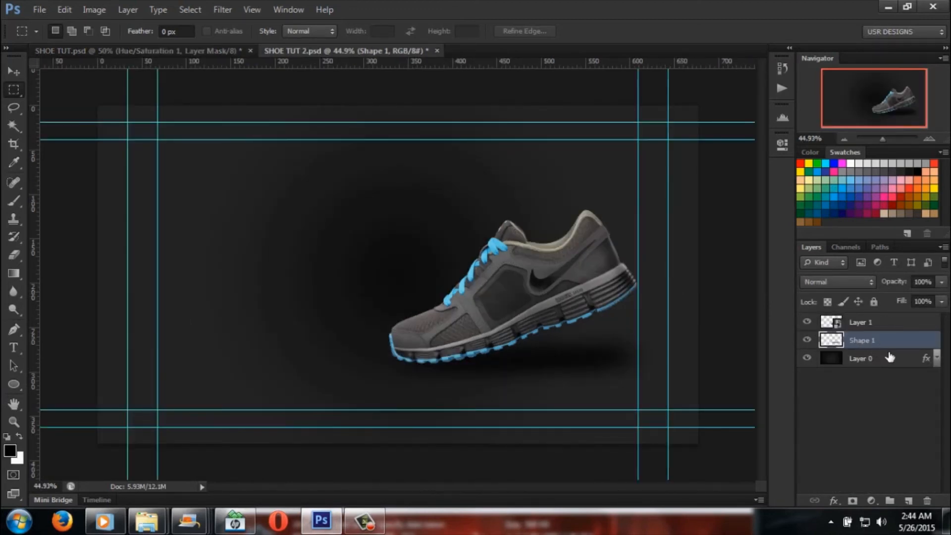
left_click(908, 501)
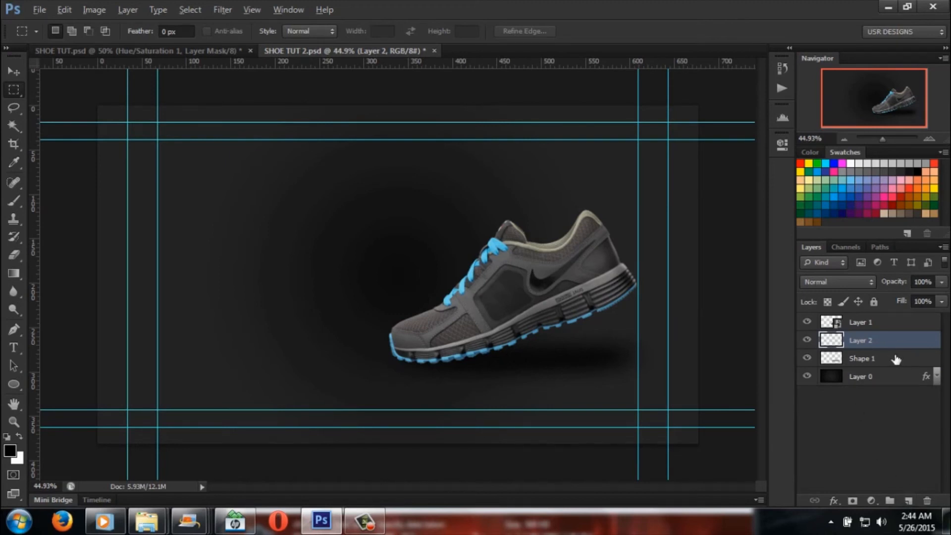
left_click_drag(898, 351, 897, 347)
left_click(897, 347, "alt")
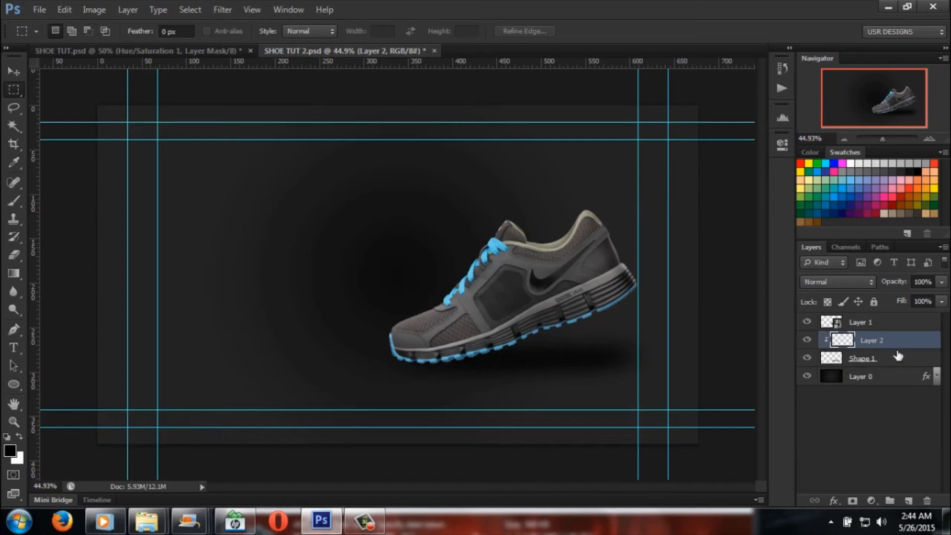
Step: Choose the Brush tool and set its soft round brush to 89 px
left_click(15, 257)
left_click(18, 193)
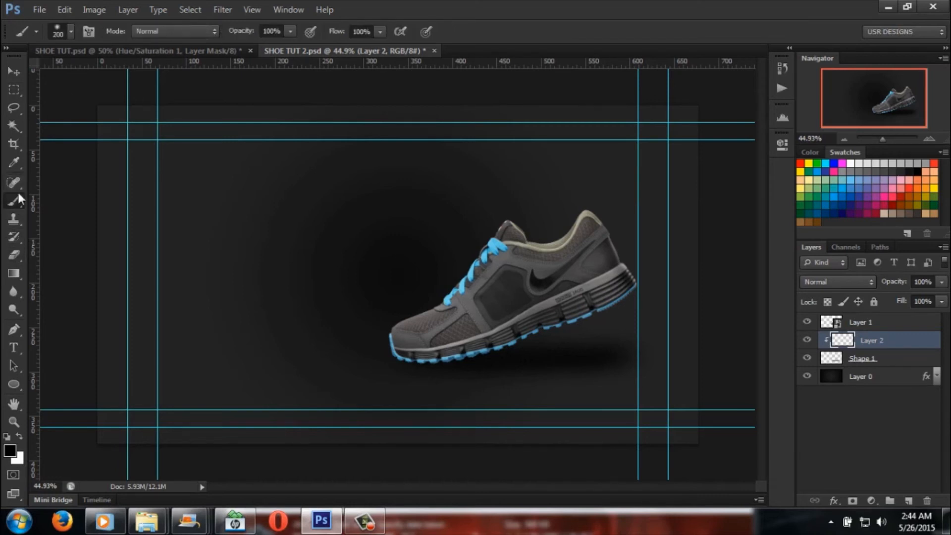
left_click(71, 26)
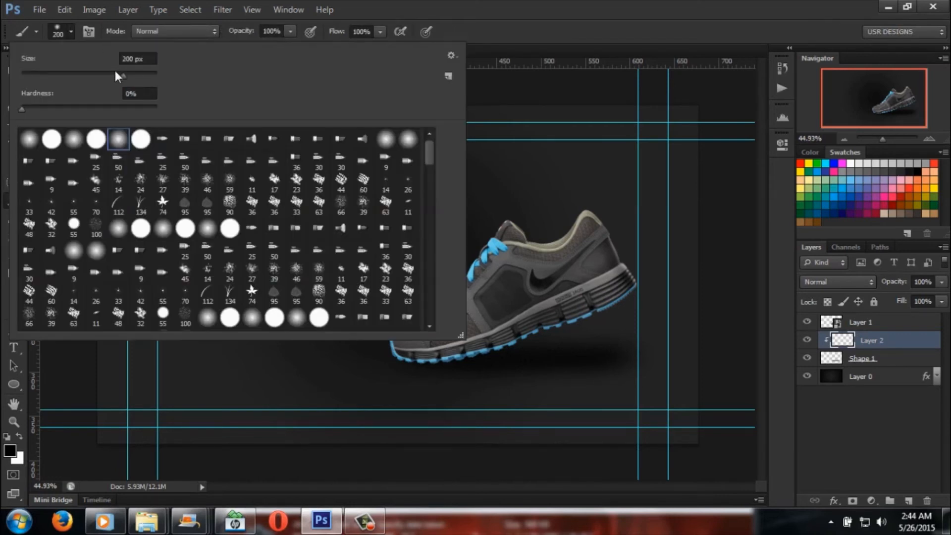
left_click_drag(123, 75, 82, 74)
left_click(24, 109)
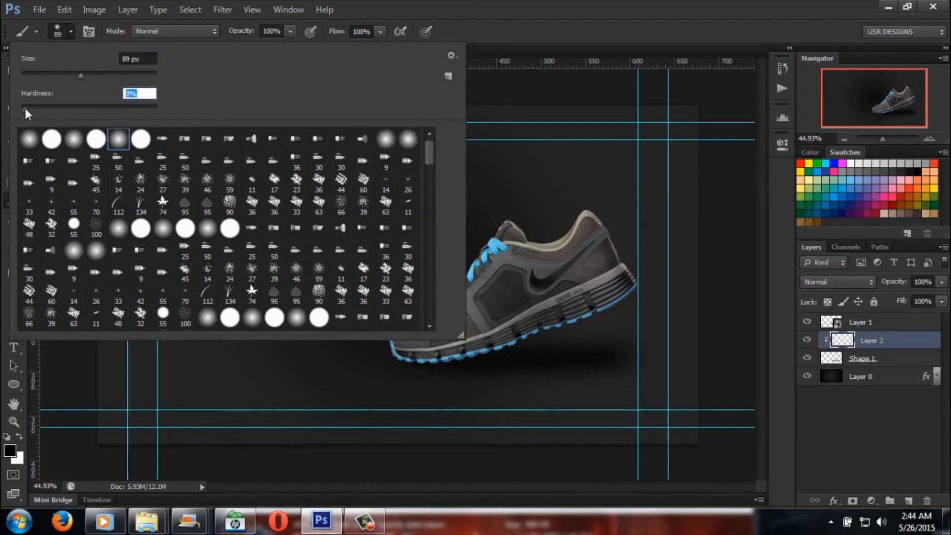
Step: Reduce the brush to size 40 for shading the blue sole at the shoe's toe
left_click_drag(883, 139, 893, 138)
scroll(583, 218, "down", 4)
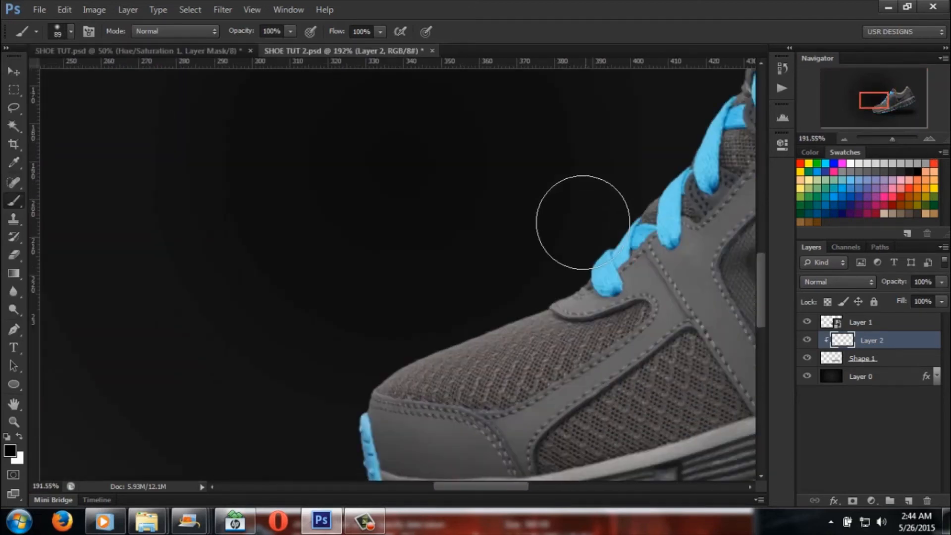
scroll(446, 276, "down", 5)
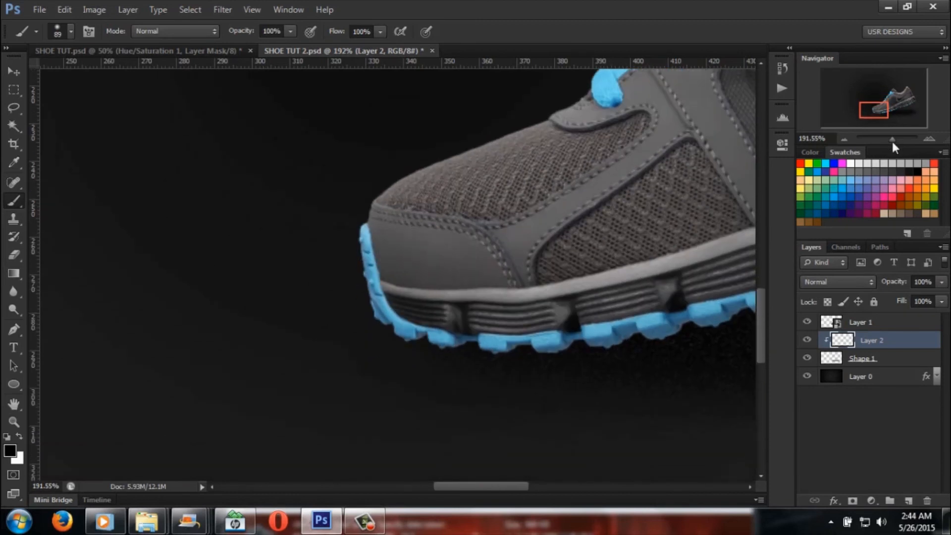
left_click_drag(893, 138, 895, 137)
scroll(506, 238, "down", 5)
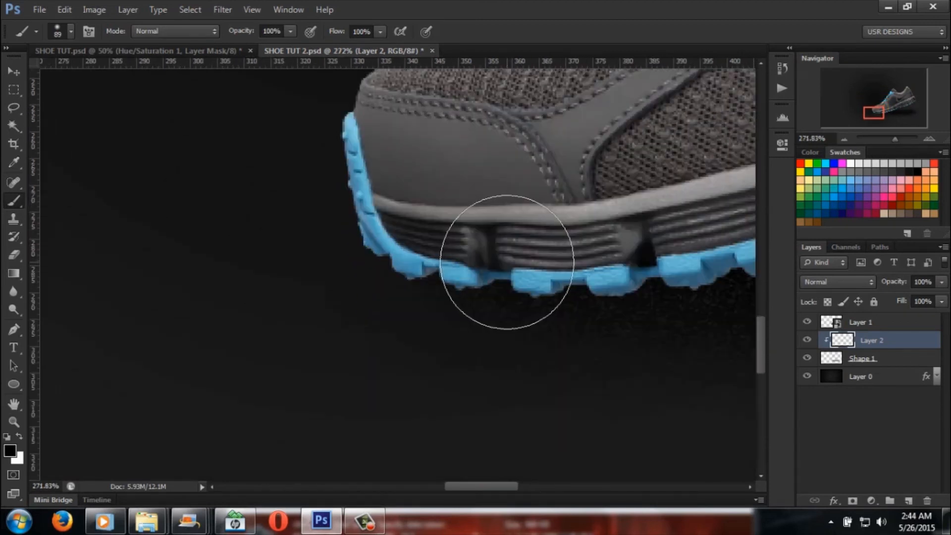
key("bracketleft")
key("bracketleft")
key("bracketleft")
key("bracketleft")
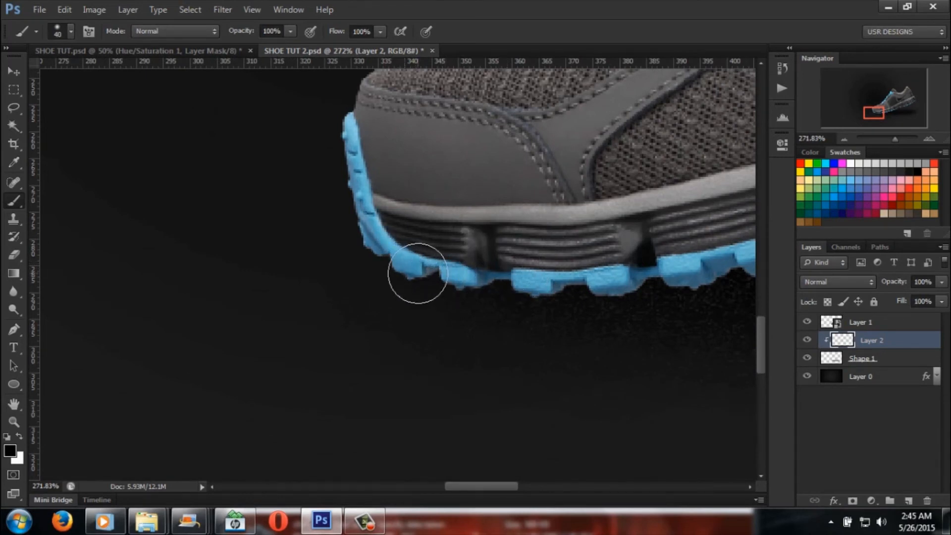
Step: Try painting black along the blue sole under the toe on the clipped Layer 2, and undo the attempt
mouse_move(427, 272)
left_mouse_down()
mouse_move(404, 266)
mouse_move(465, 283)
mouse_move(464, 275)
left_mouse_up()
left_click_drag(895, 138, 891, 138)
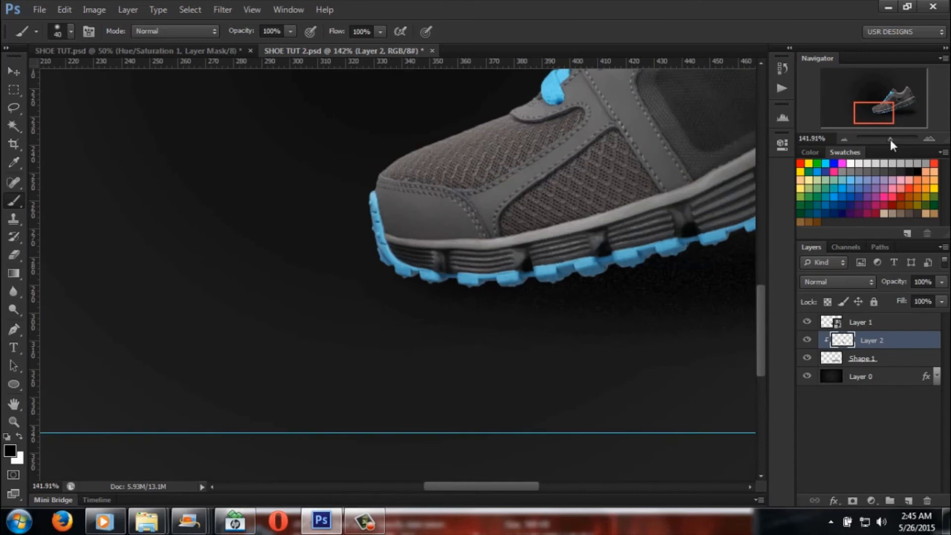
left_click(55, 10)
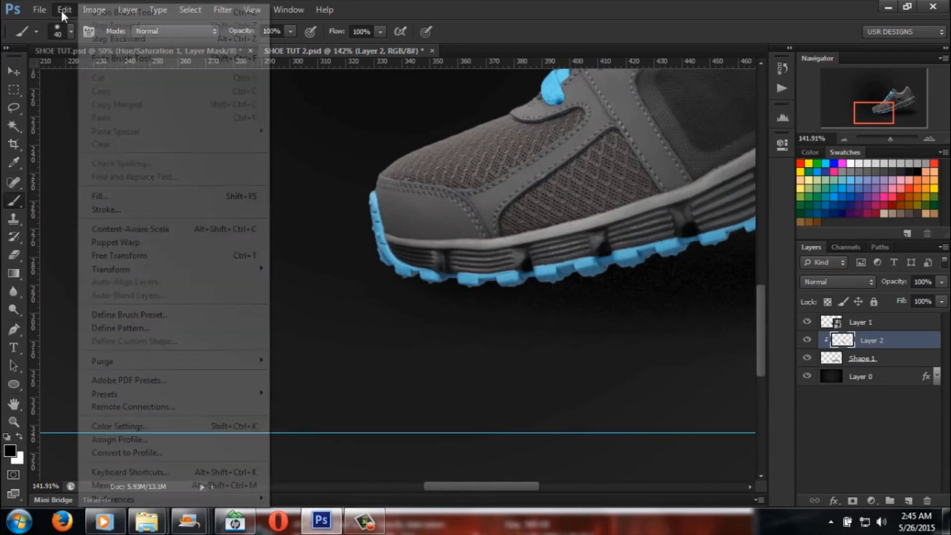
left_click(88, 38)
left_click(64, 10)
left_click(102, 39)
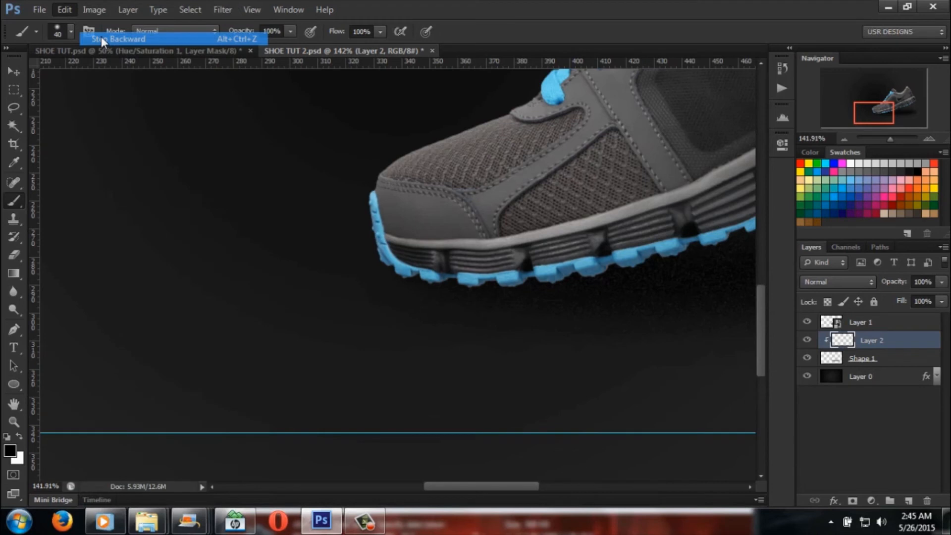
left_click(65, 10)
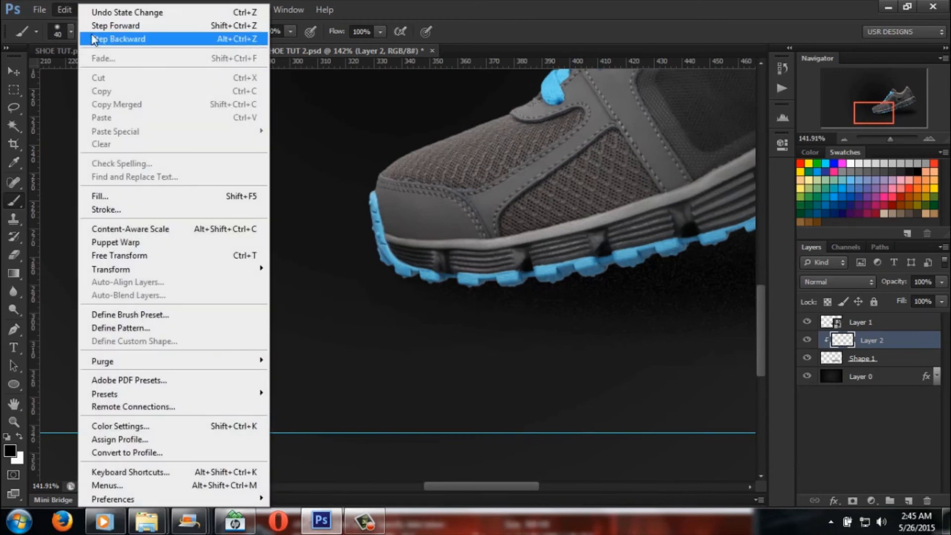
left_click(91, 38)
left_click(64, 10)
left_click(96, 36)
Step: Move Layer 2 above the shoe's Layer 1 and clip it to the shoe
left_click_drag(919, 348, 915, 322)
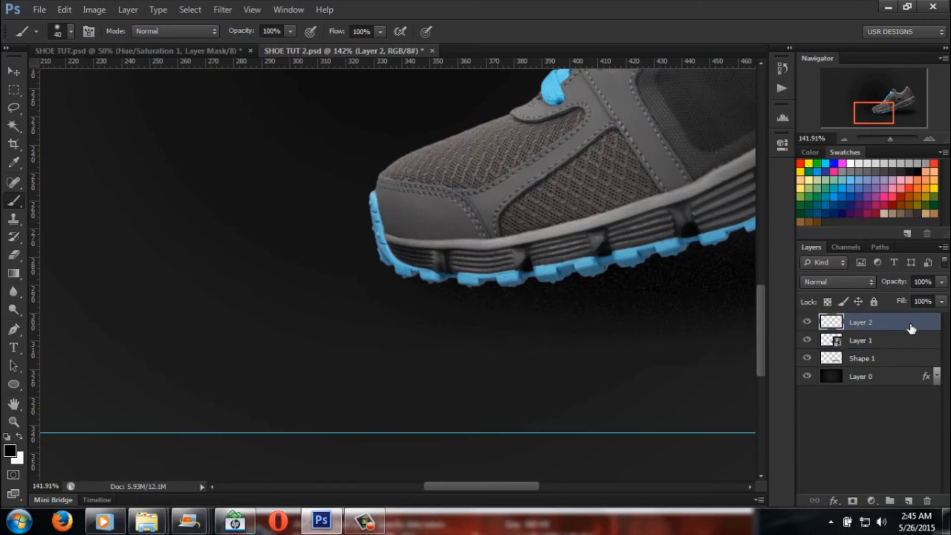
left_click(906, 327, "alt")
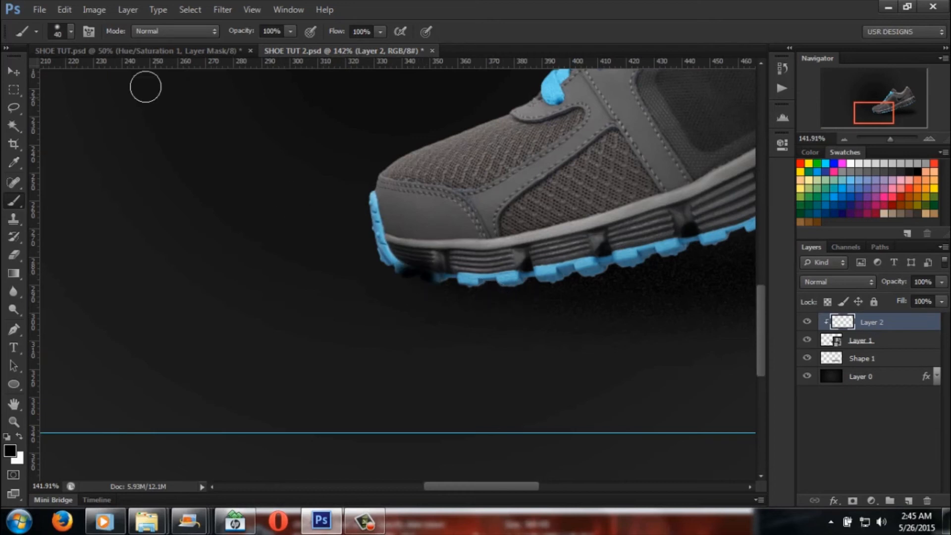
Step: Undo the trial black stroke on the toe's sole and set the brush hardness to 0%
left_click(66, 12)
left_click(101, 35)
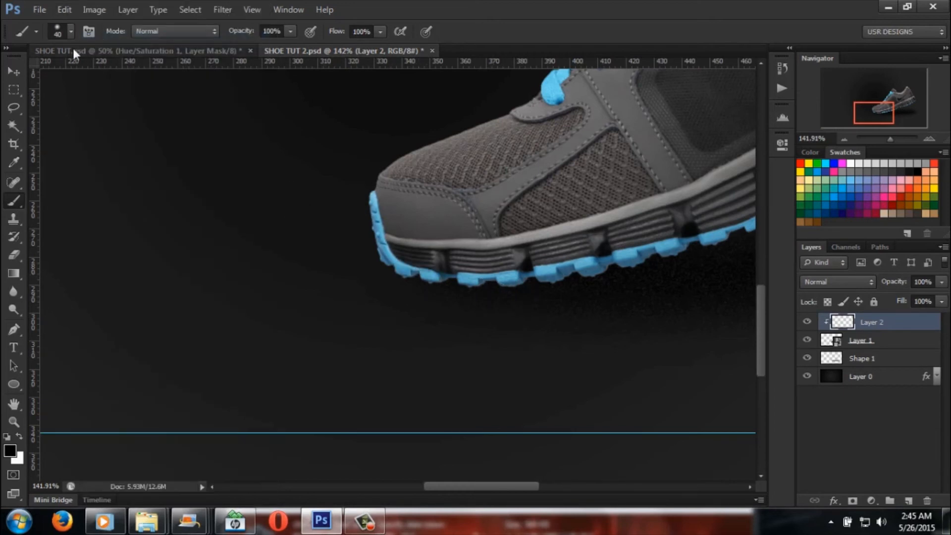
left_click(71, 32)
left_click_drag(26, 109, 21, 109)
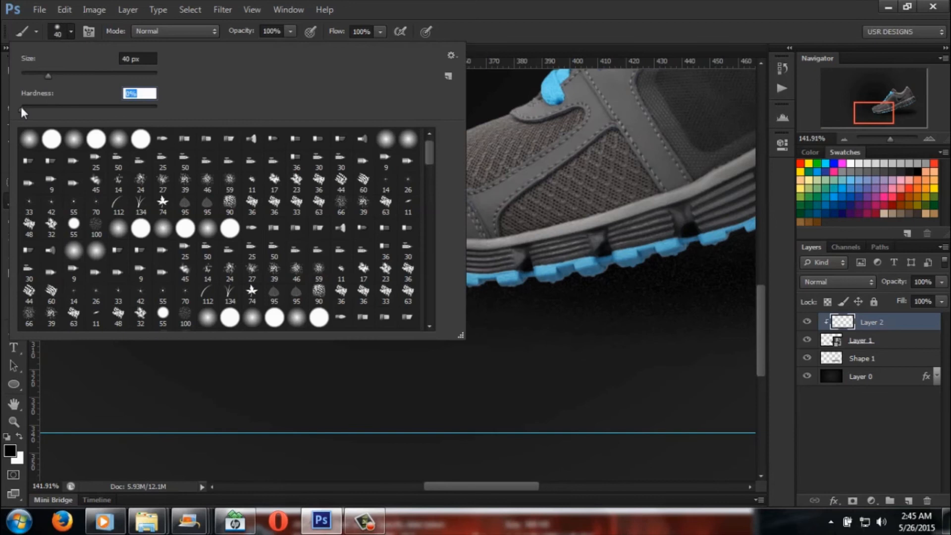
left_click(574, 366)
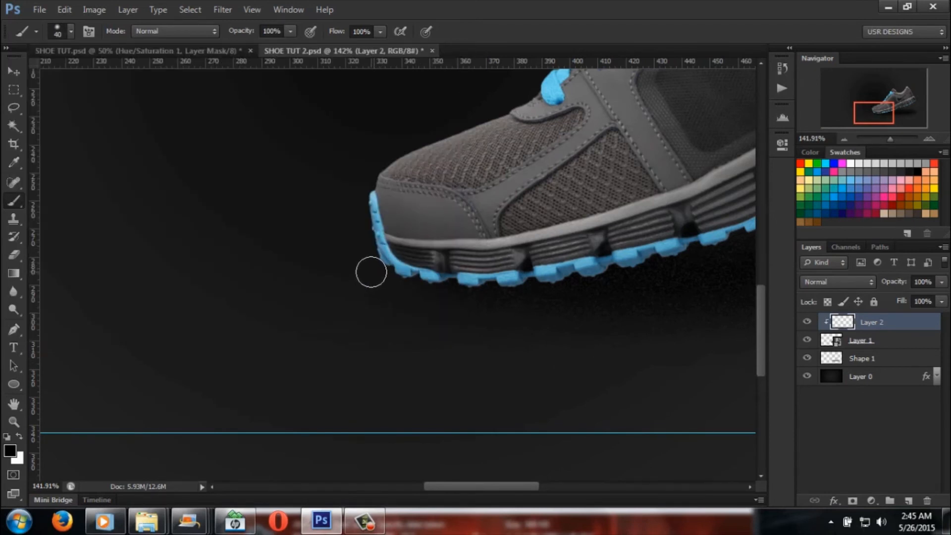
Step: Paint black shading along the toe's blue sole with a size 60 brush and lower Layer 2's opacity to 72%
key("bracketright")
mouse_move(387, 278)
left_mouse_down()
mouse_move(395, 273)
mouse_move(378, 269)
mouse_move(431, 284)
mouse_move(520, 286)
mouse_move(372, 278)
left_mouse_up()
left_click_drag(941, 297, 937, 297)
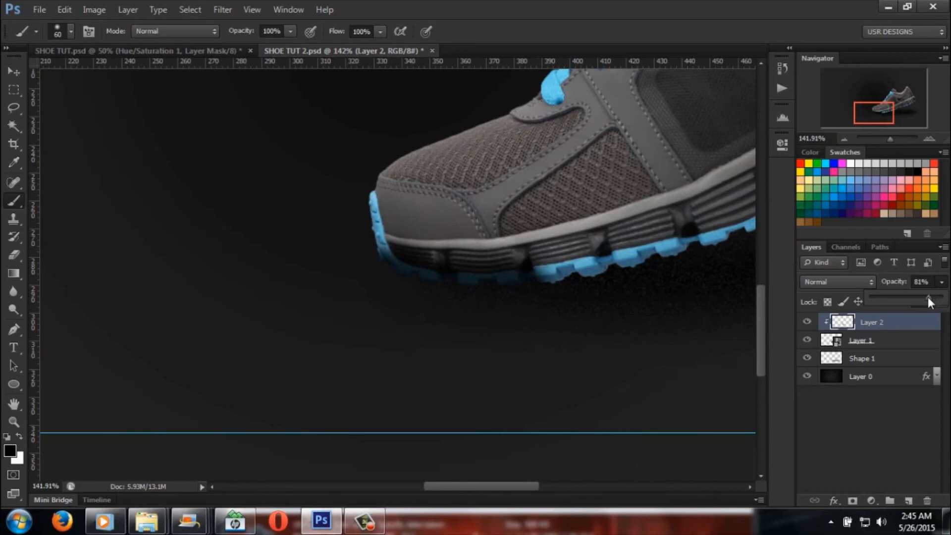
left_click_drag(890, 138, 886, 139)
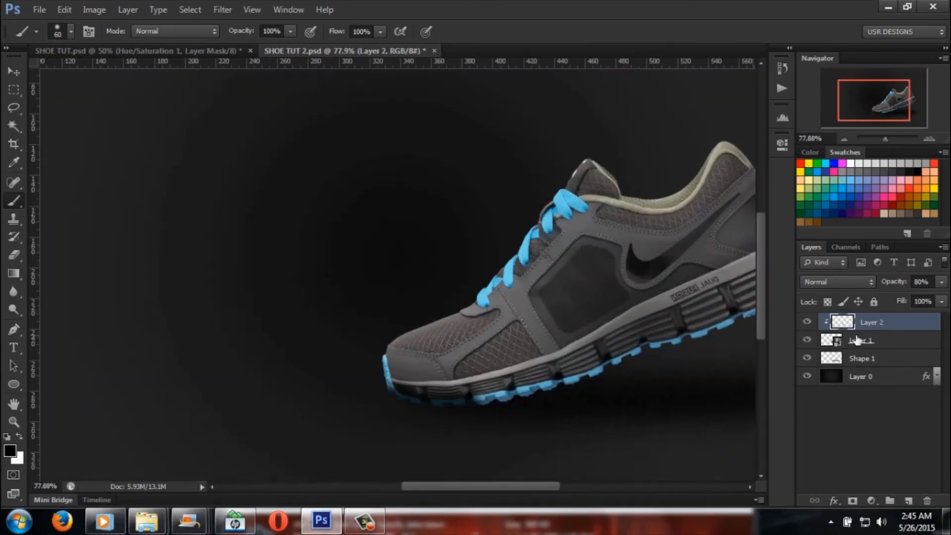
left_click(941, 282)
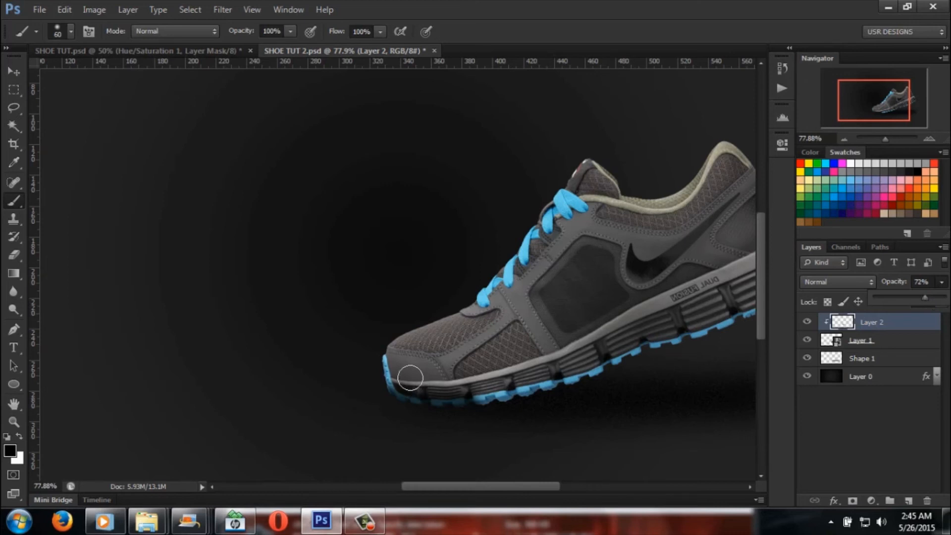
Step: Switch to the Eraser with a size 125 brush and select the Shape 1 shadow layer
left_click(13, 254)
key("bracketleft")
key("bracketleft")
key("bracketleft")
key("bracketleft")
key("bracketleft")
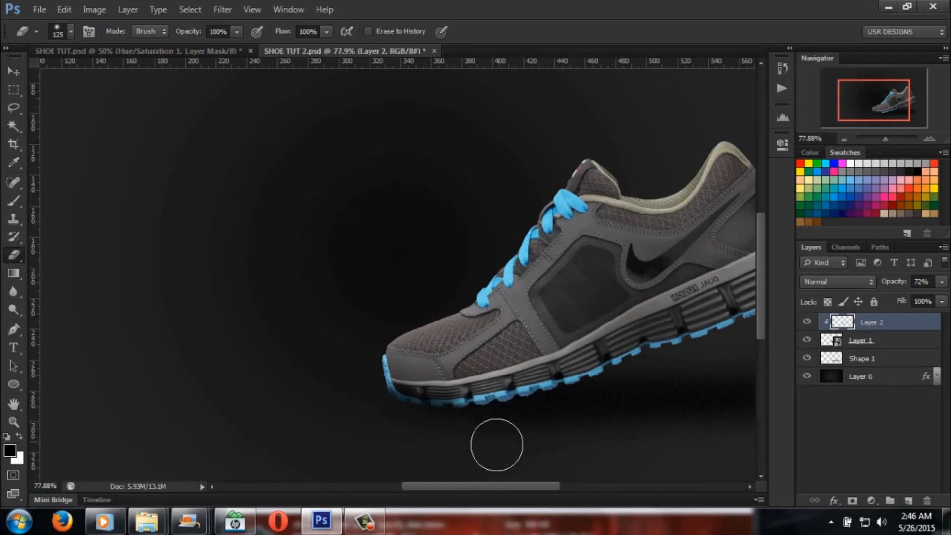
left_click(891, 363)
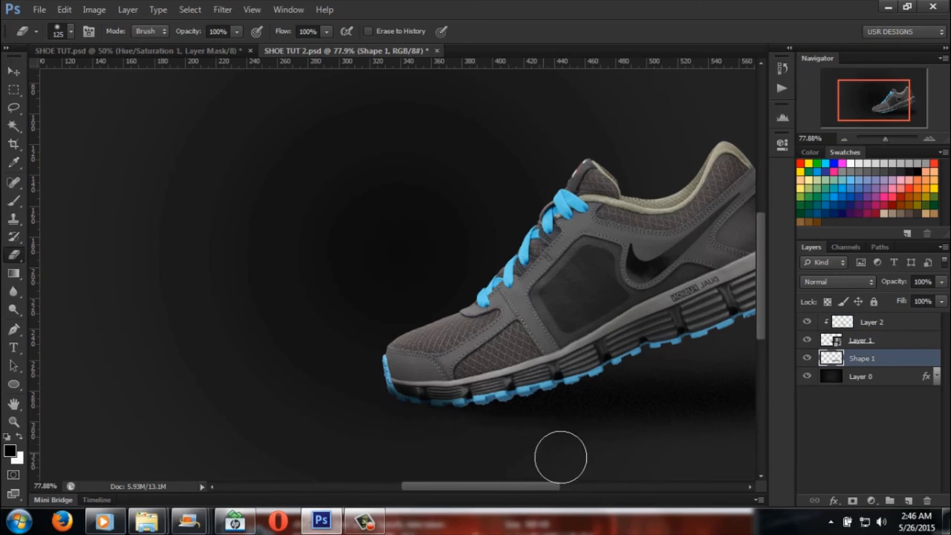
left_click_drag(885, 139, 884, 141)
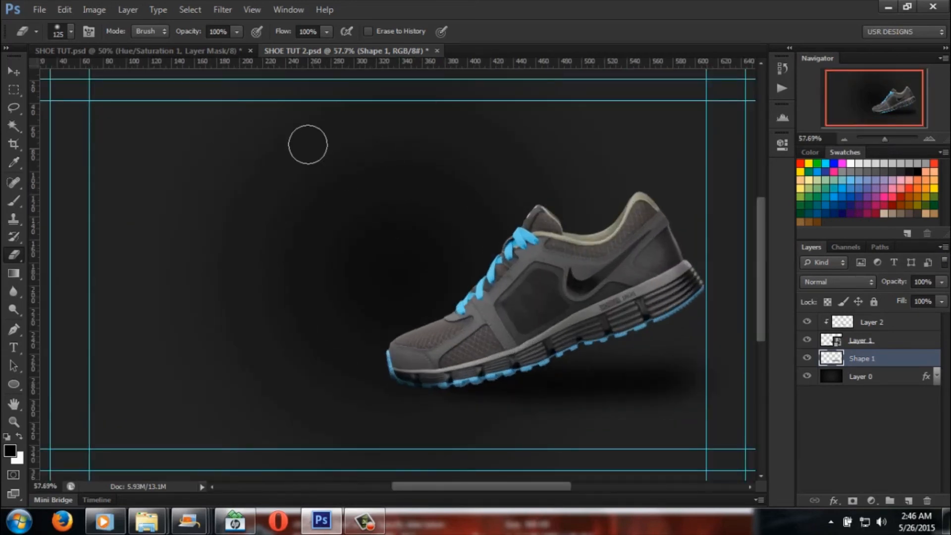
Step: Compare the toe shading with the SHOE TUT.psd reference and lower Layer 2's opacity to 55%
left_click(170, 53)
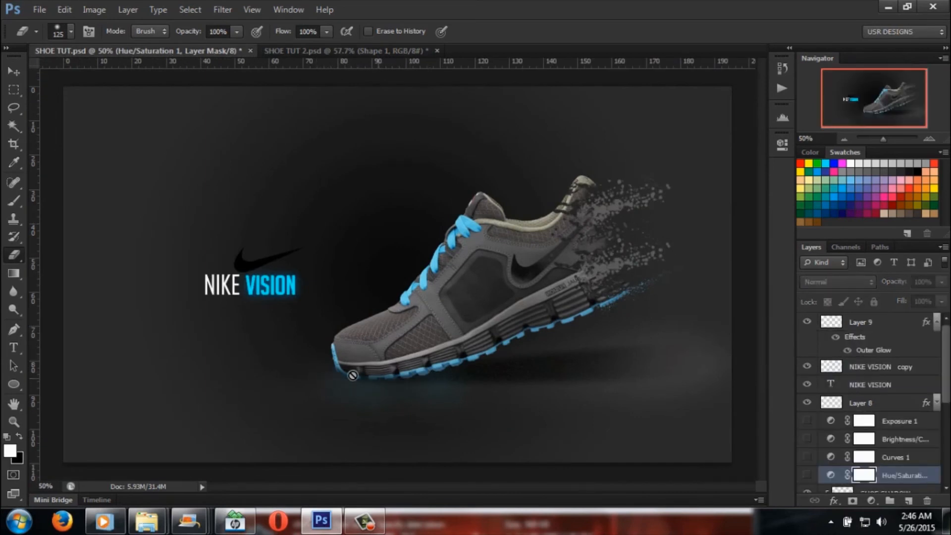
left_click(291, 52)
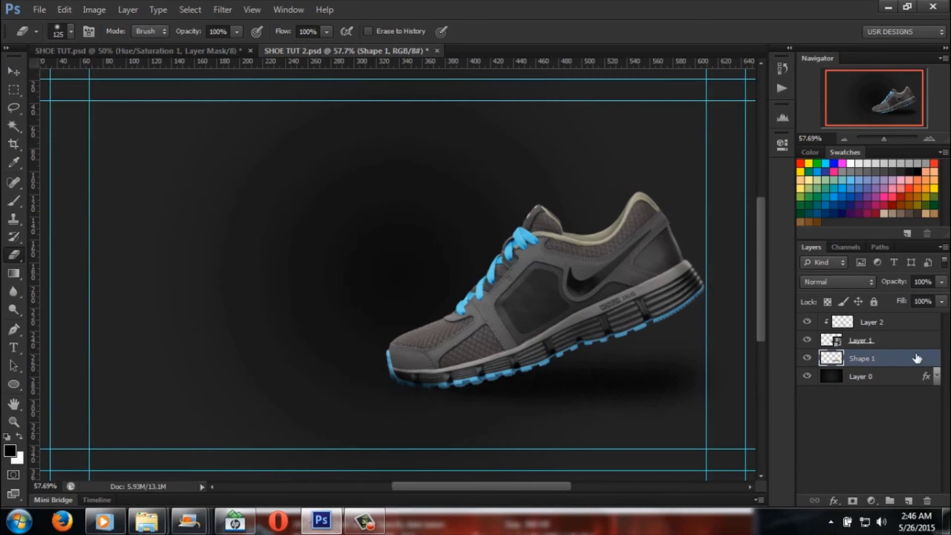
left_click(911, 339)
left_click(910, 322)
left_click_drag(941, 282, 944, 292)
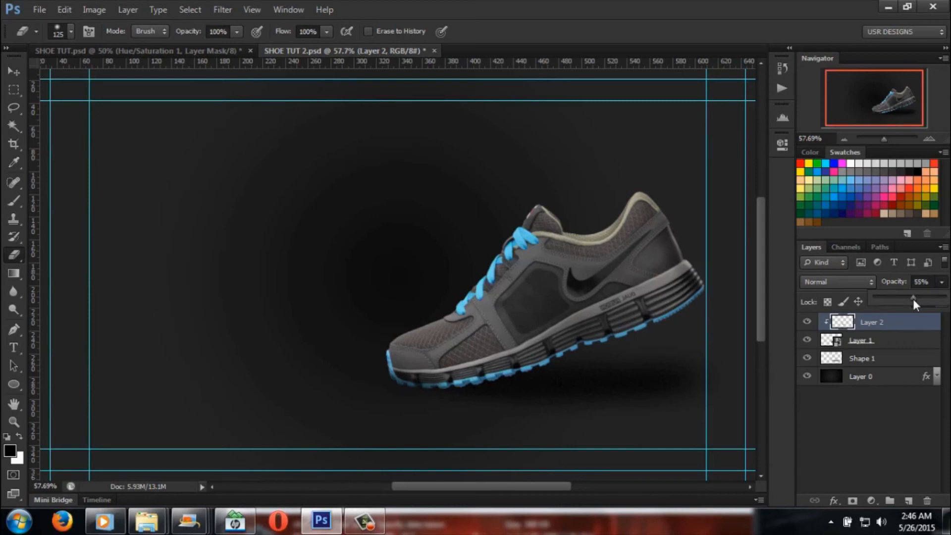
Step: Examine the Ellipse 1 layer in SHOE TUT.psd by toggling its visibility, and return to SHOE TUT 2.psd
left_click(188, 52)
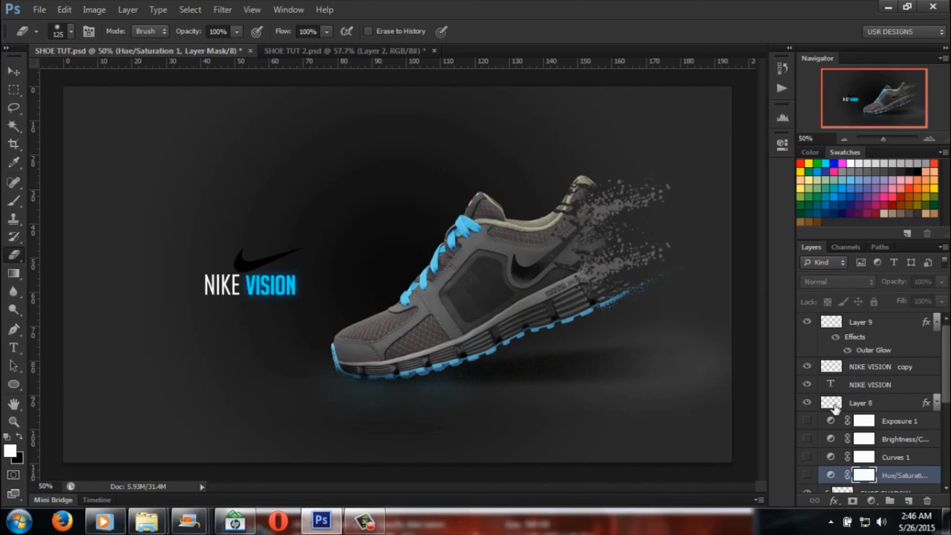
scroll(836, 416, "down", 3)
scroll(837, 418, "down", 2)
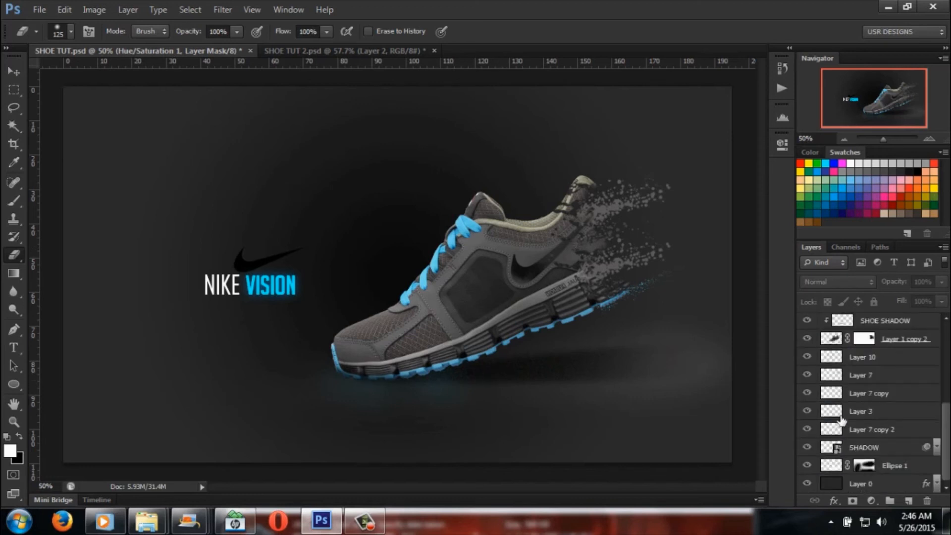
left_click(885, 467)
left_click(809, 468)
left_click(809, 467)
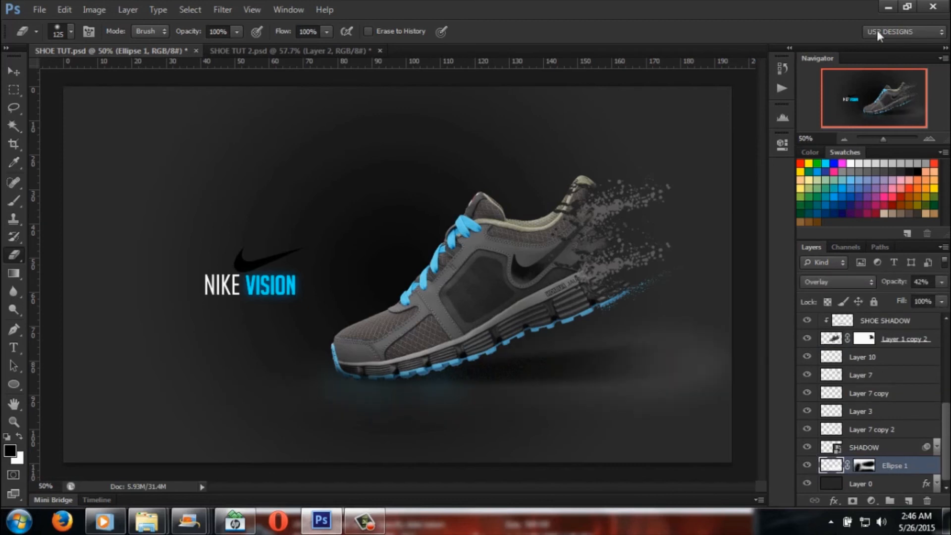
left_click(263, 51)
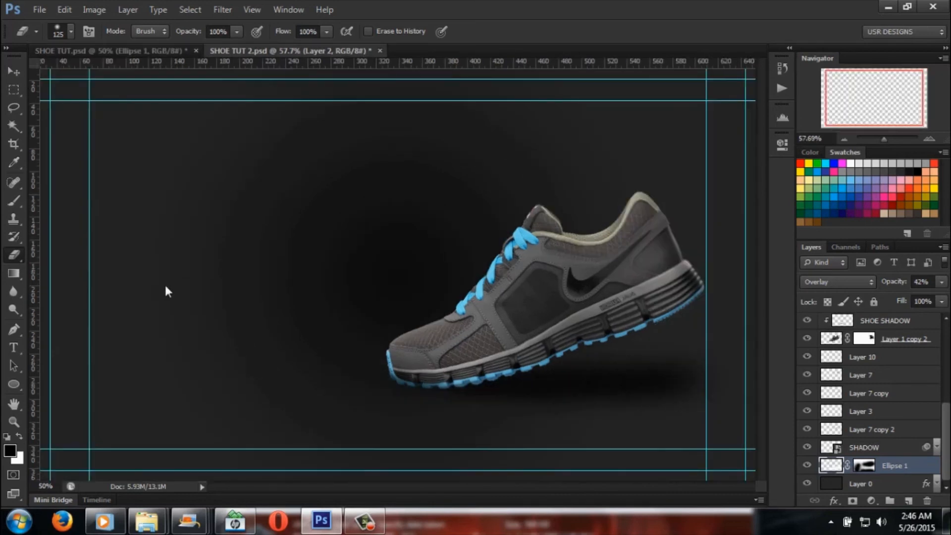
Step: Draw a white ellipse about 783 x 444 px over the lower part of the shoe with the Ellipse tool
left_click(14, 384)
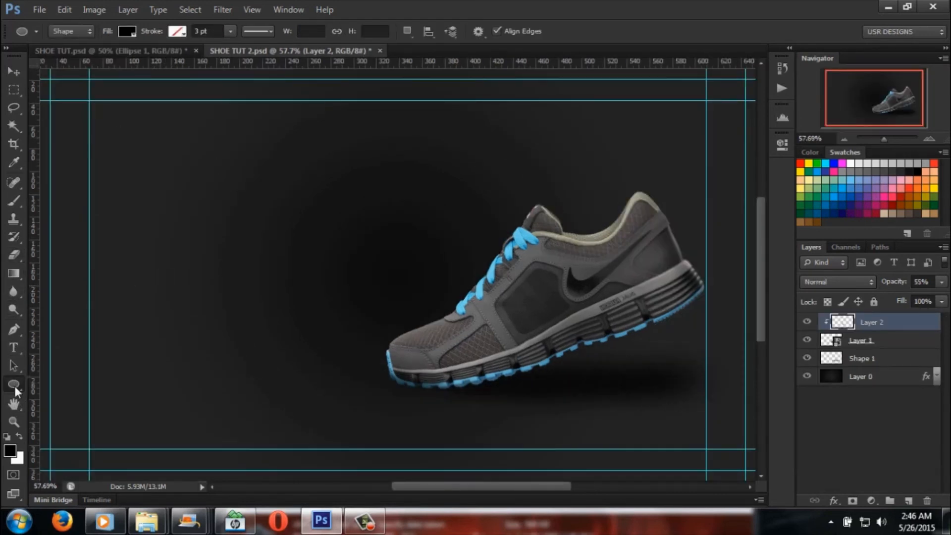
left_click(14, 385)
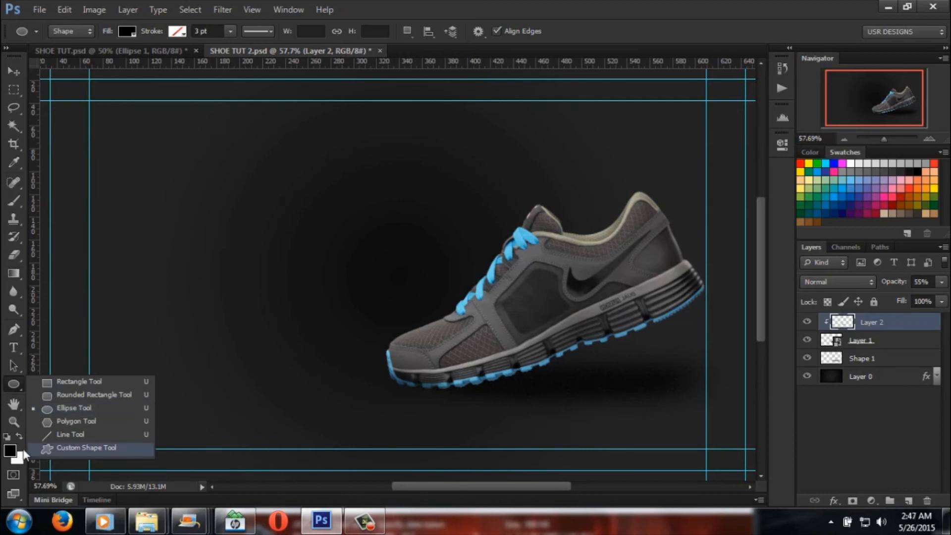
left_click(11, 453)
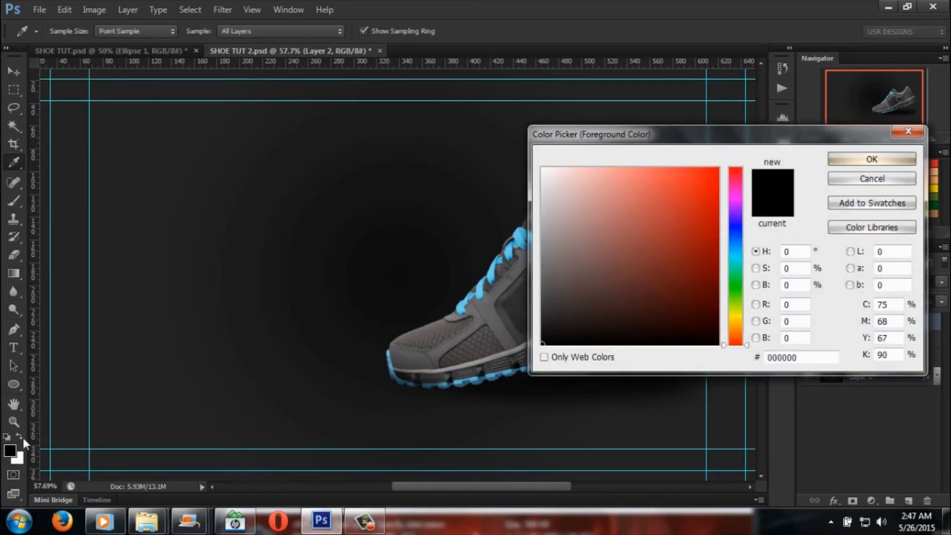
left_click(852, 179)
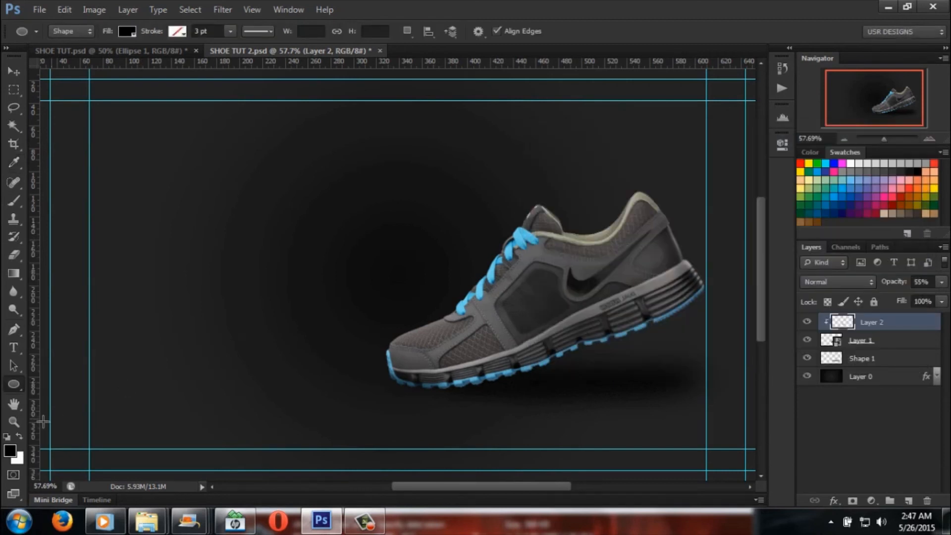
left_click(21, 437)
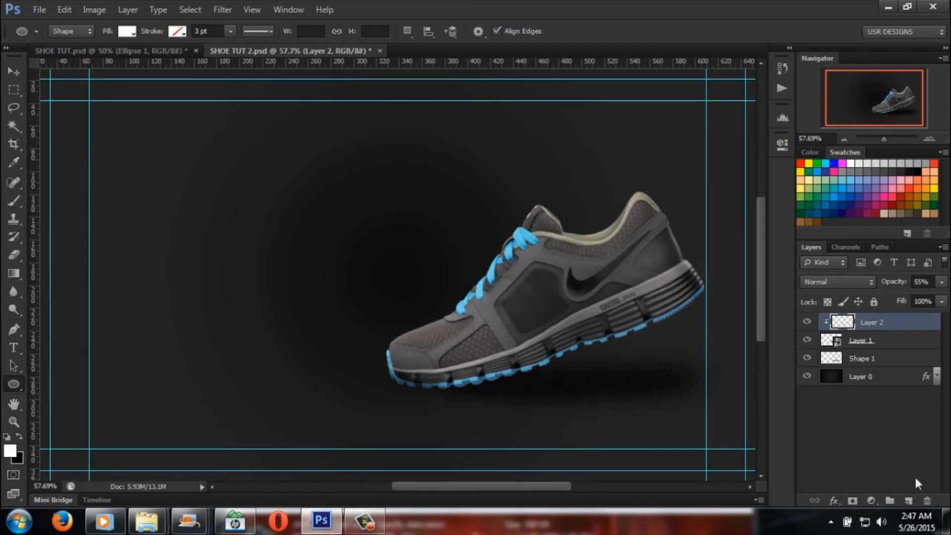
left_click(908, 501)
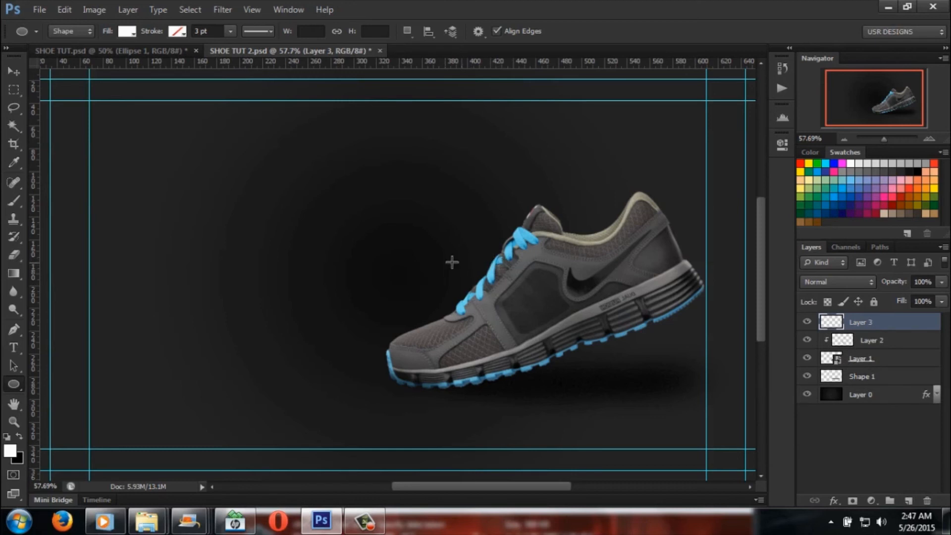
left_click_drag(415, 260, 729, 440)
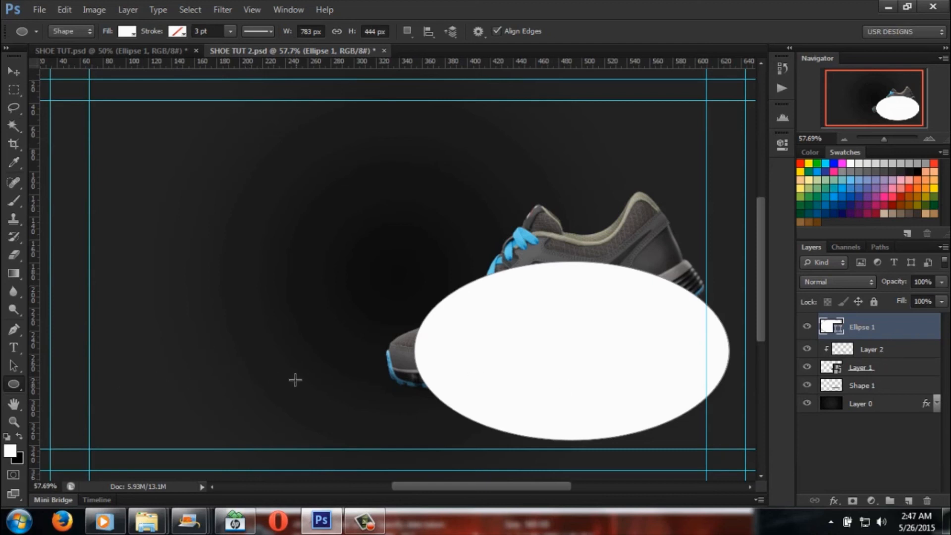
Step: Shift the white ellipse toward the toe and distort its upper corners to flatten it to about 33% height
right_click(12, 383)
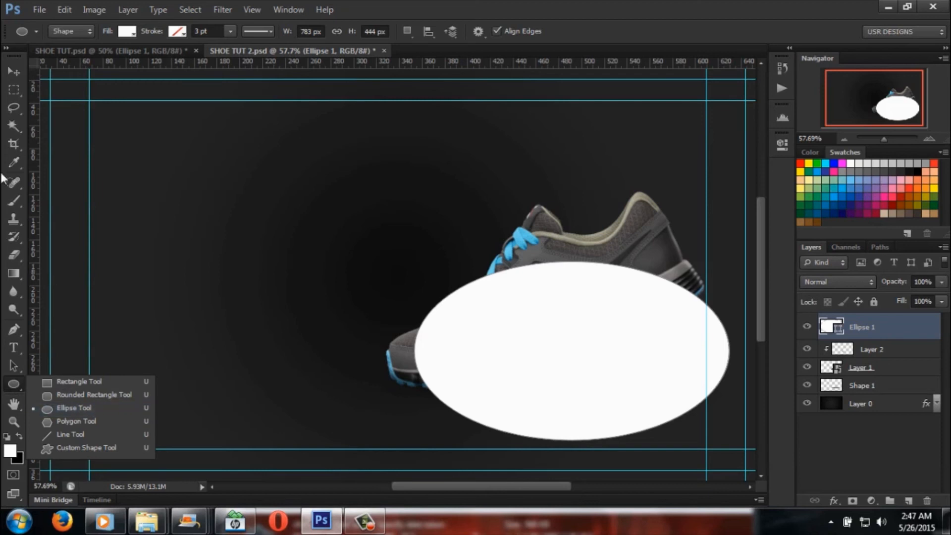
left_click(13, 72)
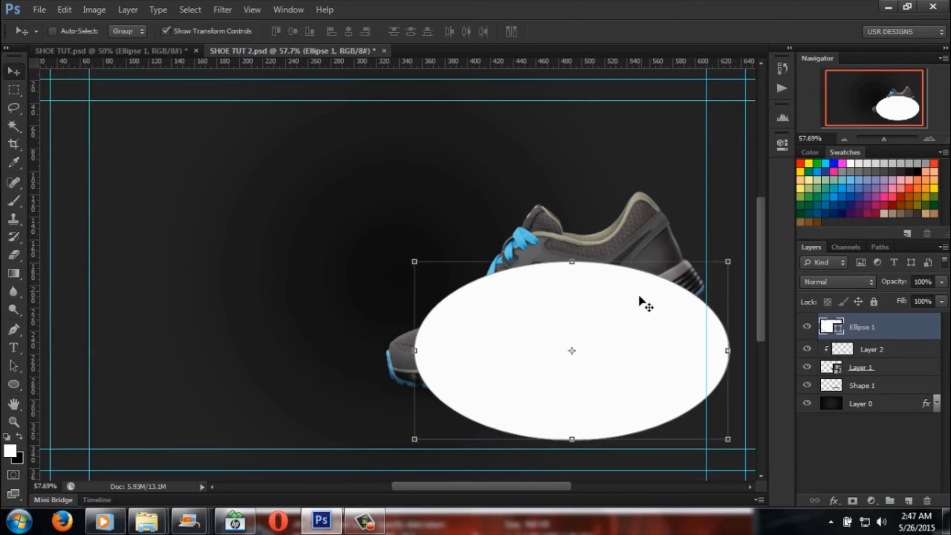
left_click_drag(631, 314, 589, 284)
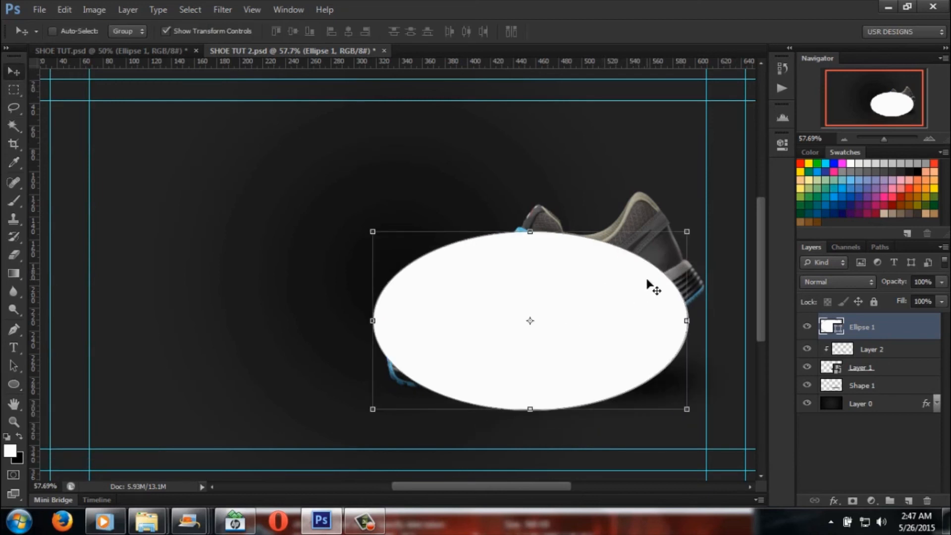
key("alt")
left_click_drag(686, 233, 679, 359)
left_click_drag(373, 232, 346, 351)
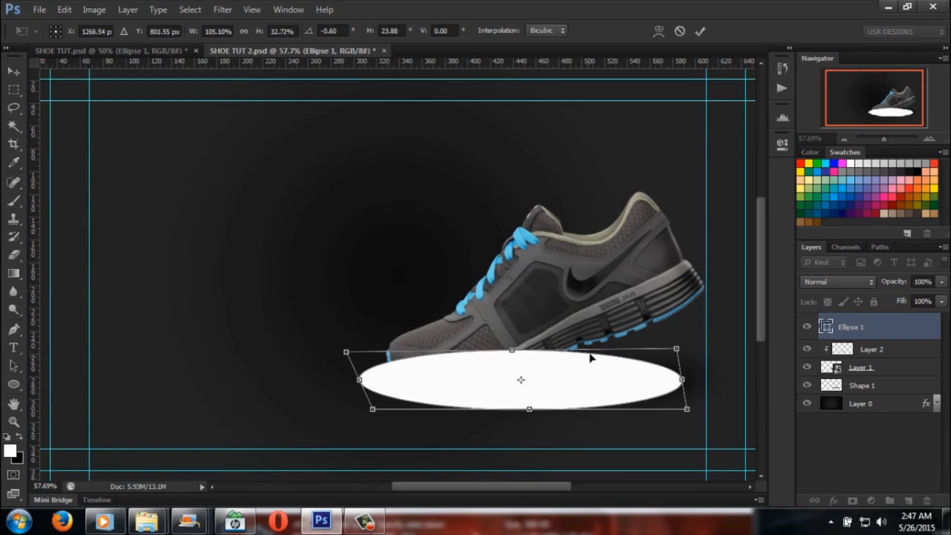
Step: Widen and slightly tilt the flattened ellipse to about 122% width and 50% height, and apply the transformation
left_click_drag(677, 350, 694, 331)
mouse_move(520, 343)
left_mouse_down()
mouse_move(522, 332)
mouse_move(518, 354)
left_mouse_up()
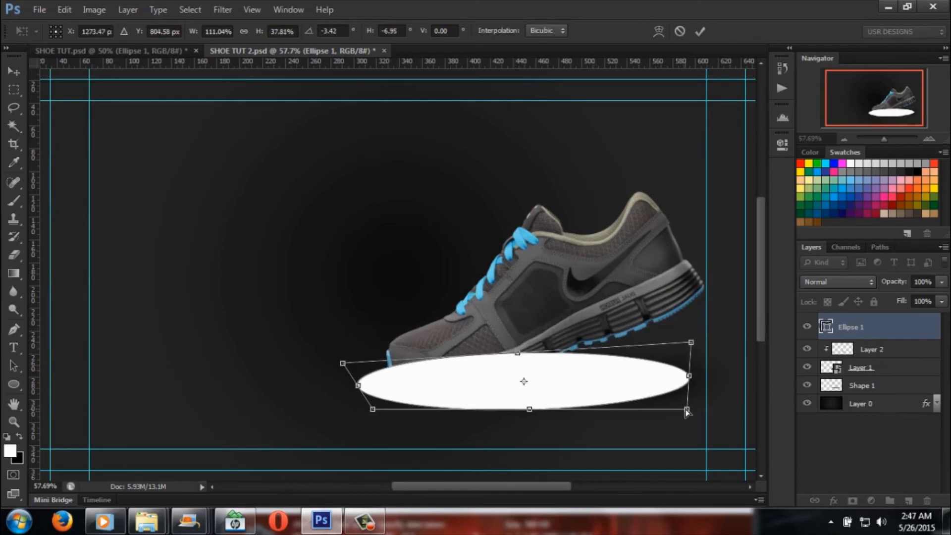
left_click_drag(689, 410, 713, 428)
left_click_drag(649, 392, 643, 386)
left_click(14, 71)
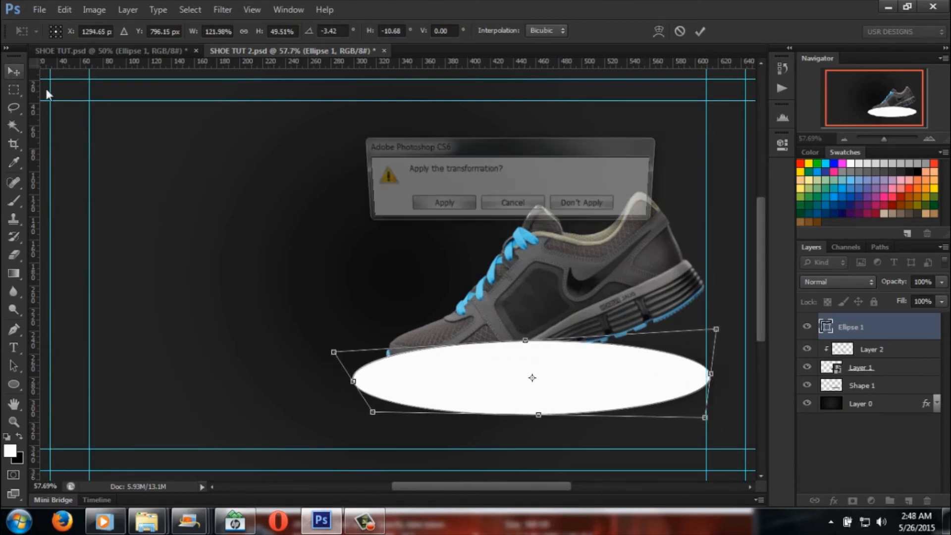
left_click(443, 206)
Step: Place the Ellipse 1 layer beneath Shape 1, enlarge it to about 116% centred under the shoe, and apply the transformation
left_click_drag(906, 330, 907, 393)
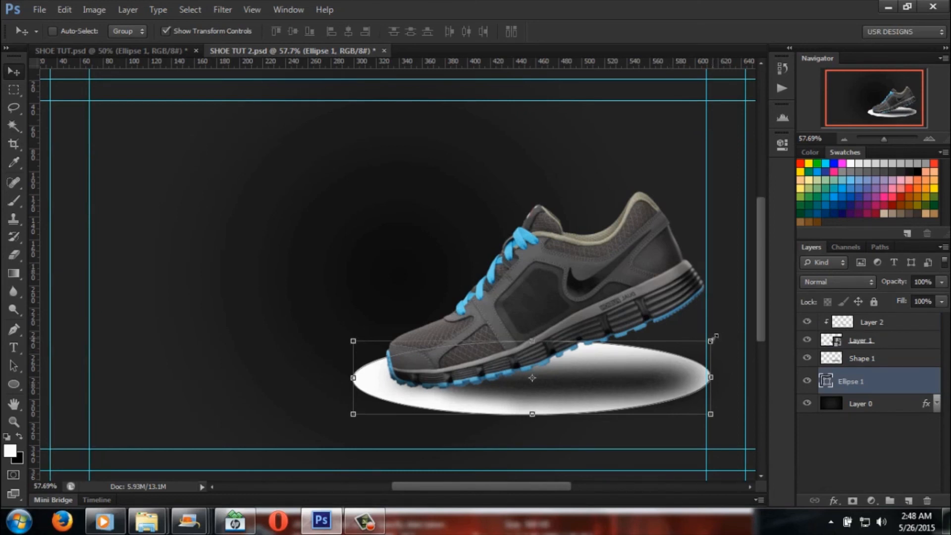
left_click_drag(717, 337, 614, 333)
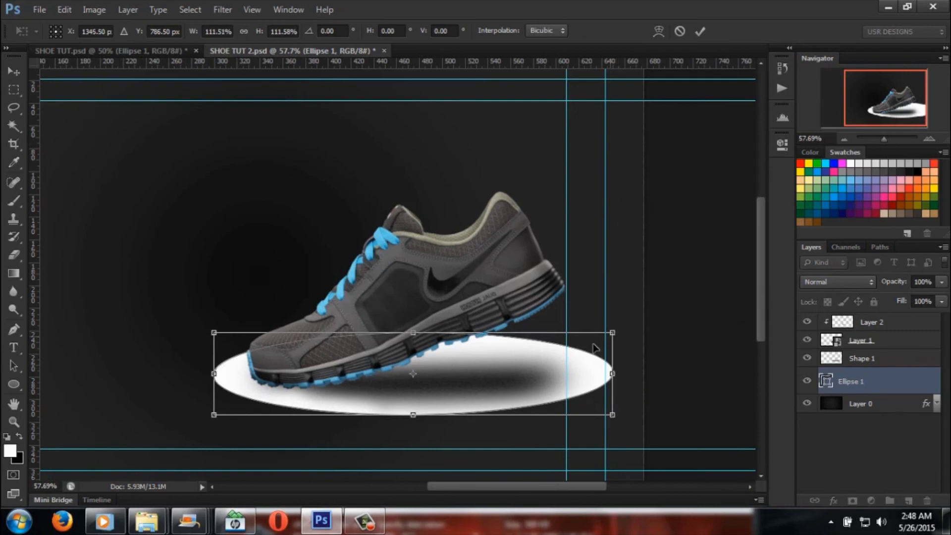
left_click_drag(562, 361, 555, 364)
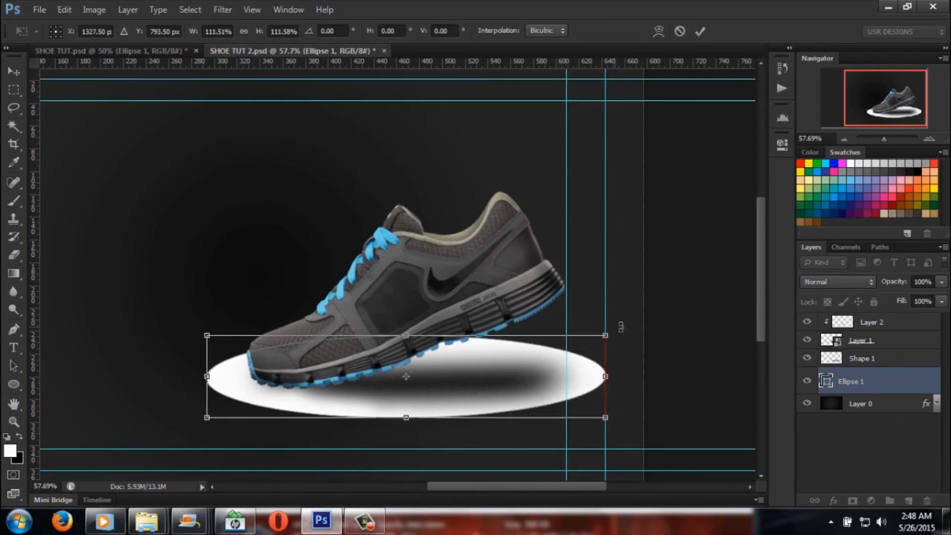
left_click_drag(610, 335, 627, 327)
left_click_drag(546, 346, 571, 348)
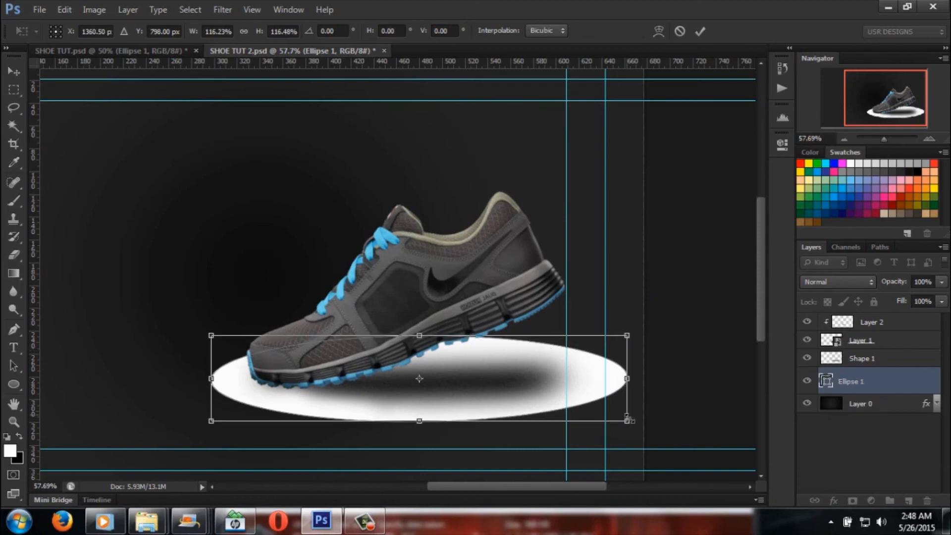
mouse_move(629, 422)
left_mouse_down()
mouse_move(652, 430)
mouse_move(629, 434)
left_mouse_up()
left_click_drag(531, 378, 526, 378)
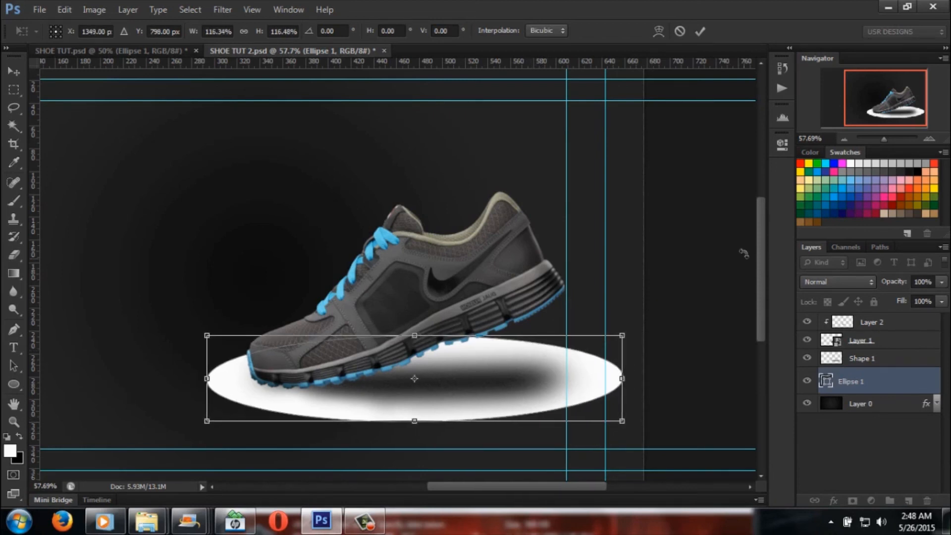
left_click(14, 71)
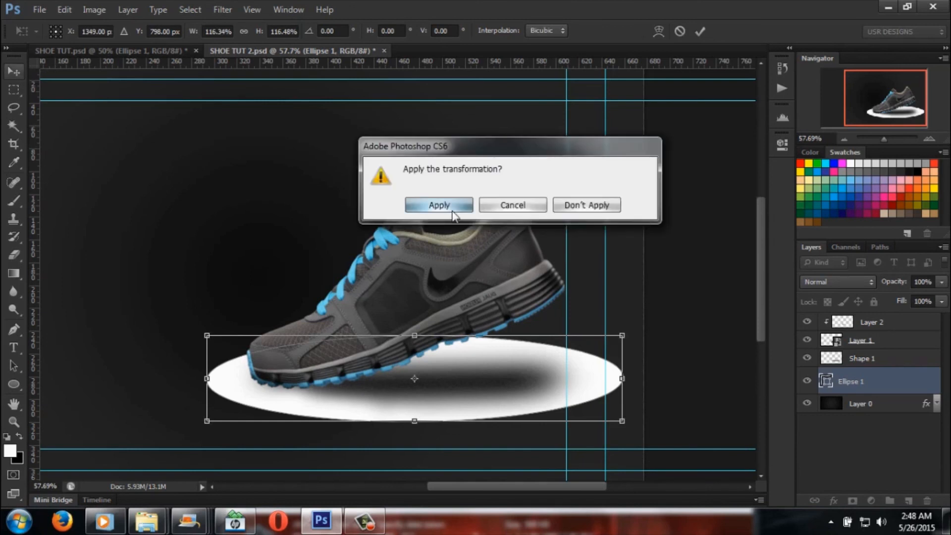
left_click(435, 204)
Step: Check the reference ellipse's blending in SHOE TUT.psd and set Ellipse 1 in SHOE TUT 2.psd to Overlay at 66% opacity
left_click(85, 51)
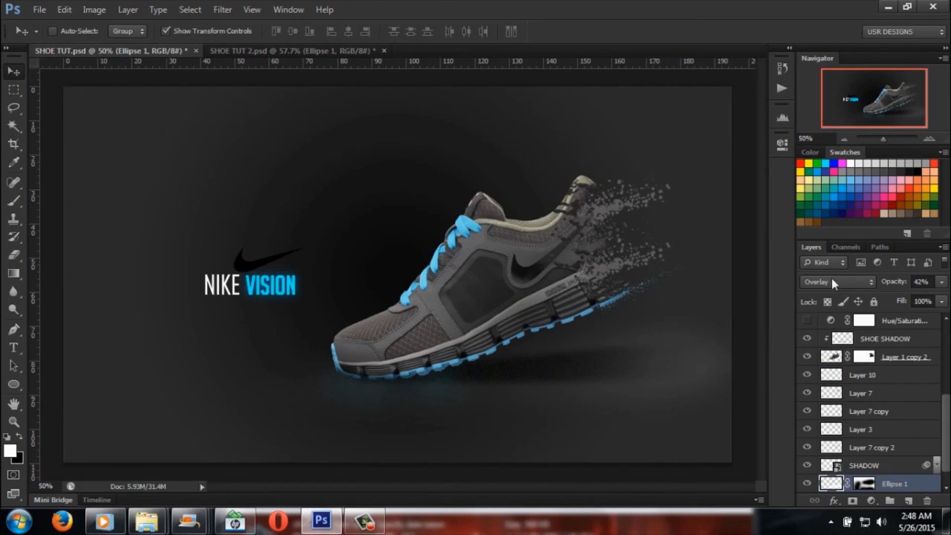
left_click(273, 48)
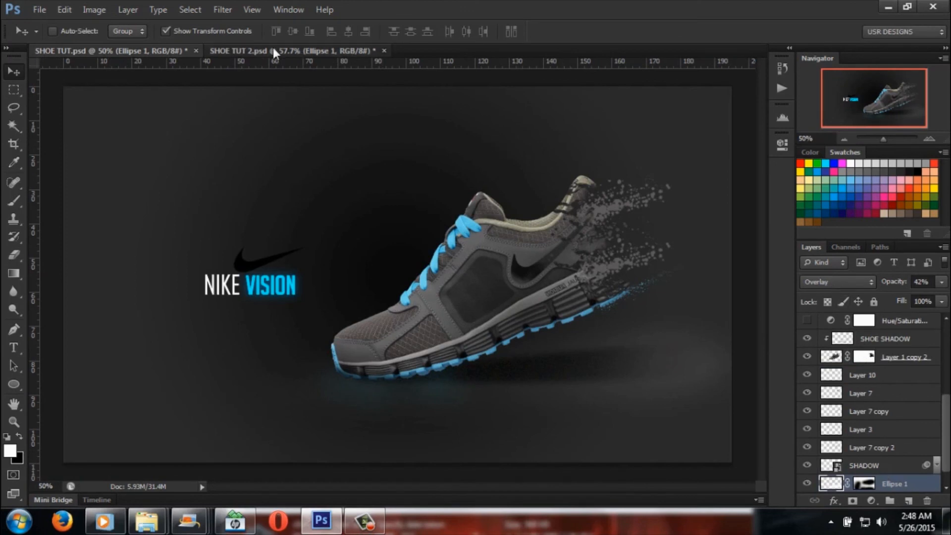
left_click(842, 290)
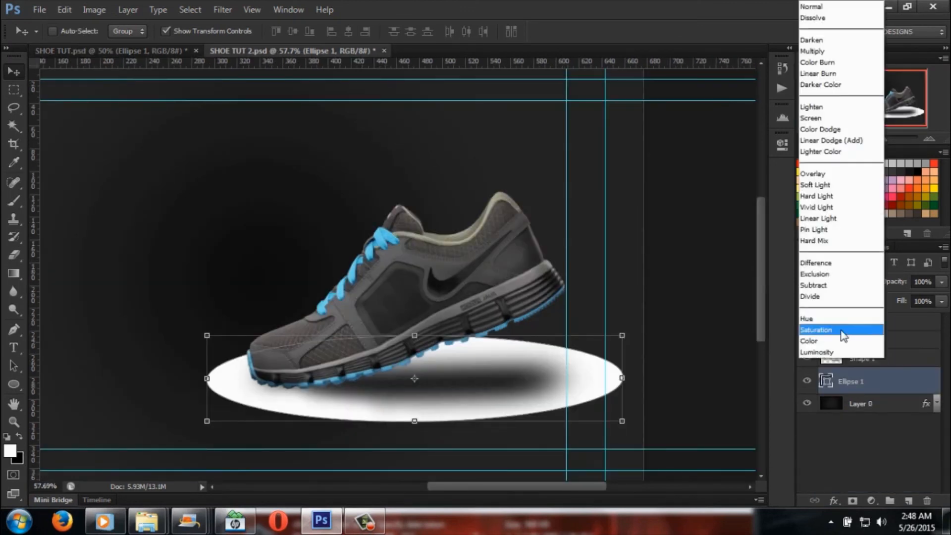
left_click(820, 174)
left_click(941, 301)
left_click_drag(929, 299, 923, 300)
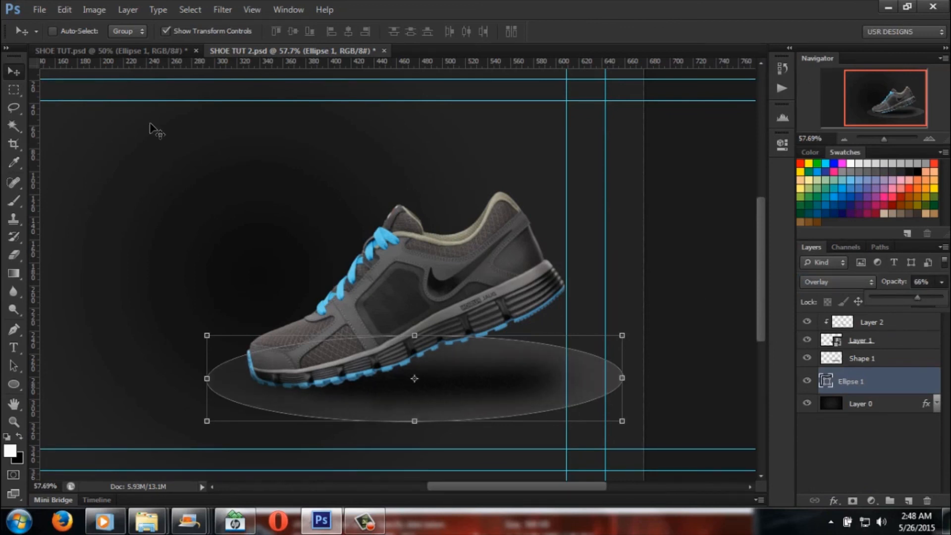
Step: Compare the ground ellipse with the SHOE TUT.psd reference and lower Ellipse 1's opacity to 41%
left_click(14, 90)
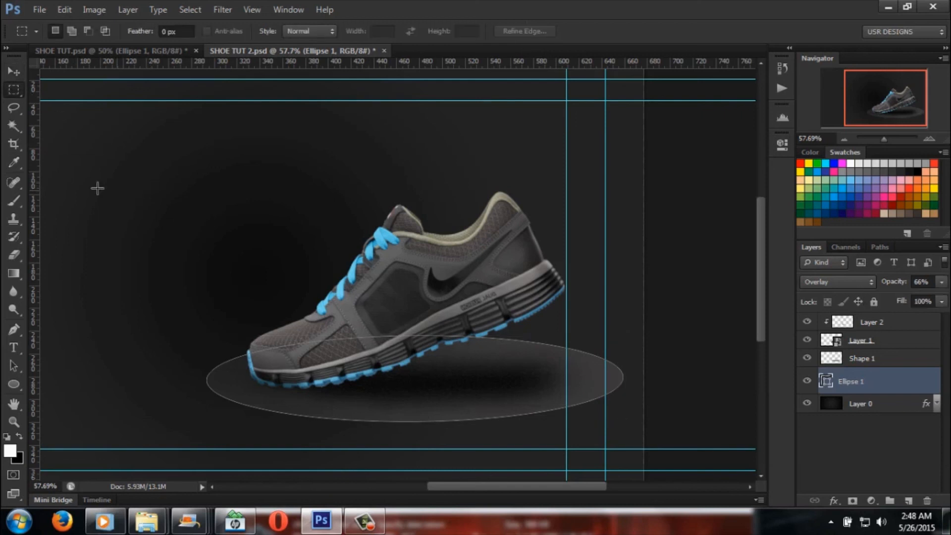
left_click(132, 51)
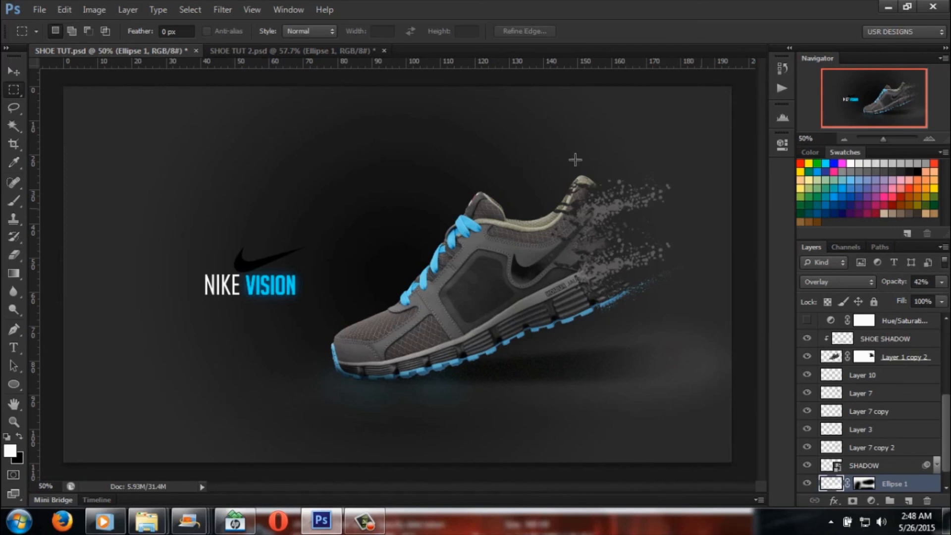
left_click(297, 50)
left_click(940, 284)
left_click_drag(903, 300, 905, 301)
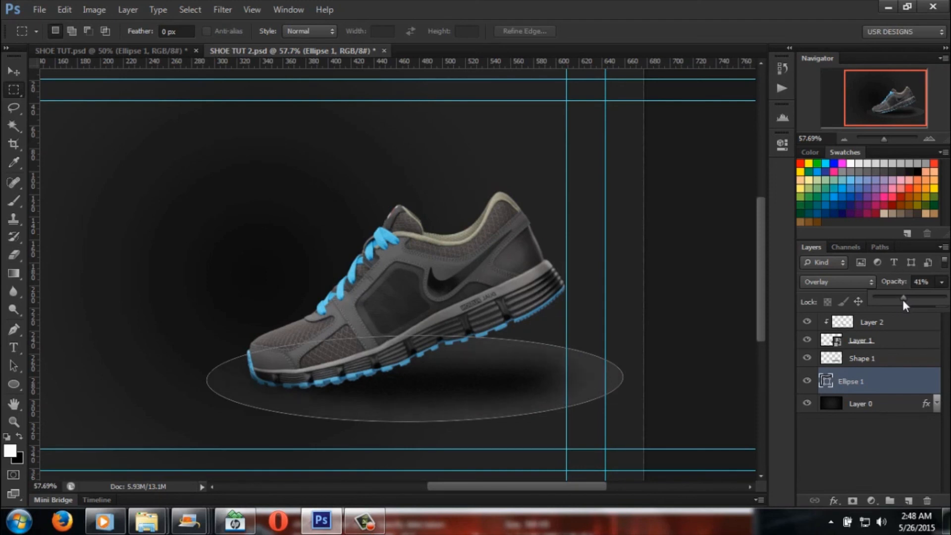
Step: Try the Magic Wand on the ground ellipse and rasterize the Ellipse 1 layer
left_click(14, 126)
left_click(443, 418)
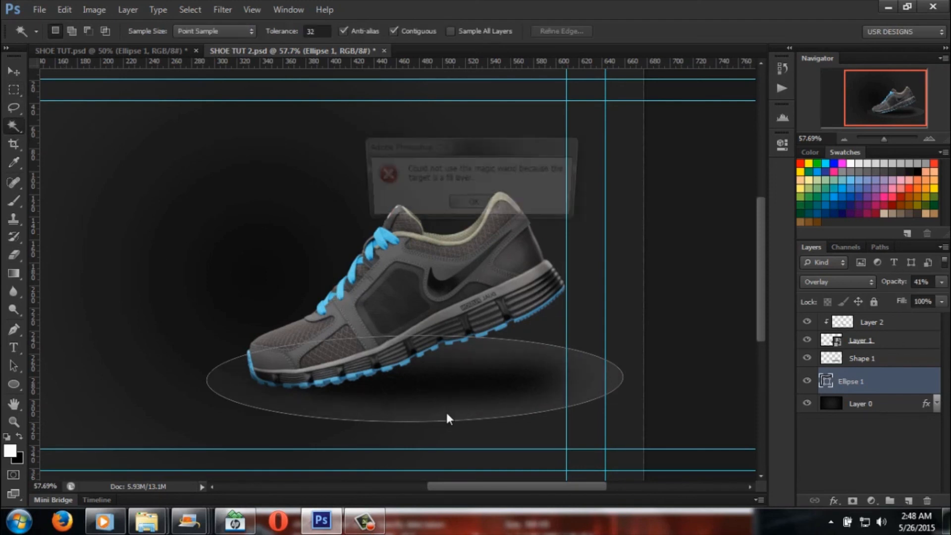
left_click(474, 205)
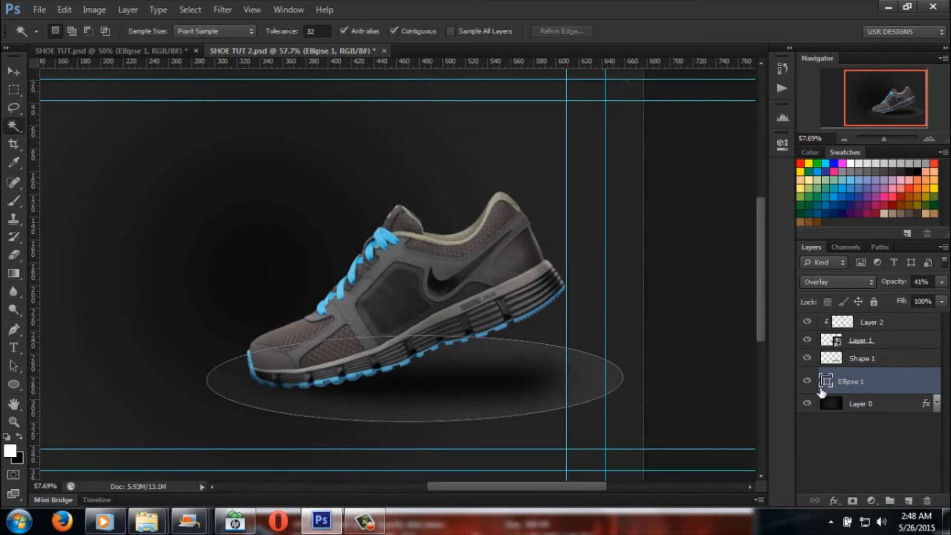
right_click(902, 390)
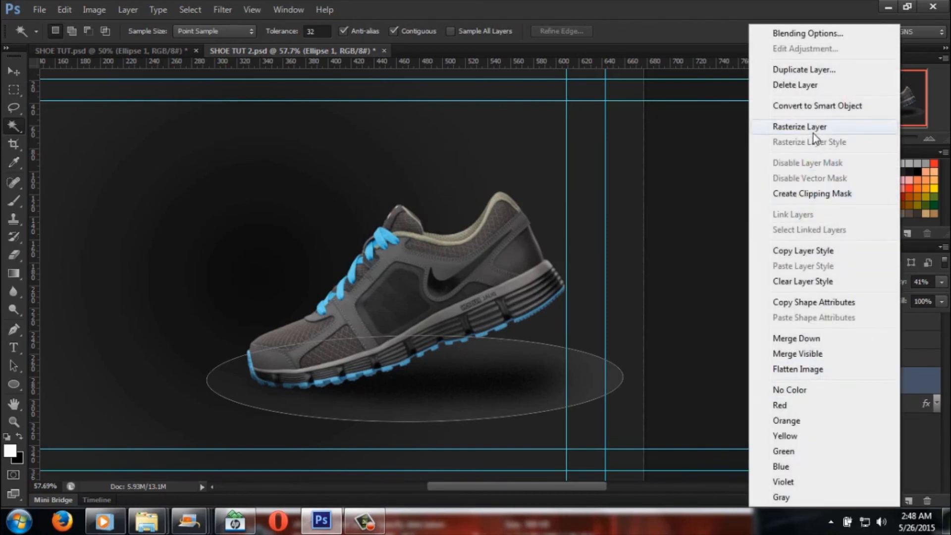
left_click(792, 127)
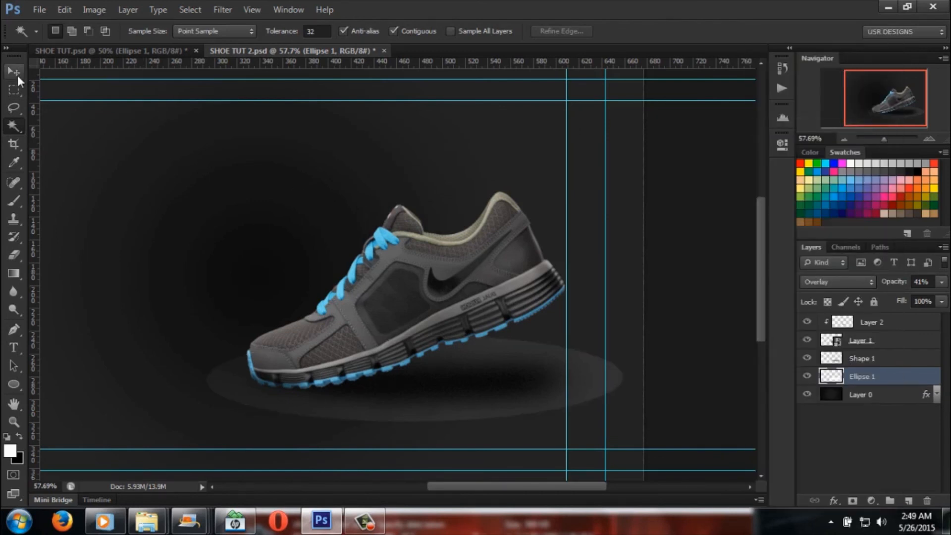
Step: Nudge the ground ellipse slightly toward the heel, lower its opacity to 17%, and compare it with SHOE TUT.psd
left_click(15, 72)
left_click_drag(521, 399, 527, 399)
left_click(942, 282)
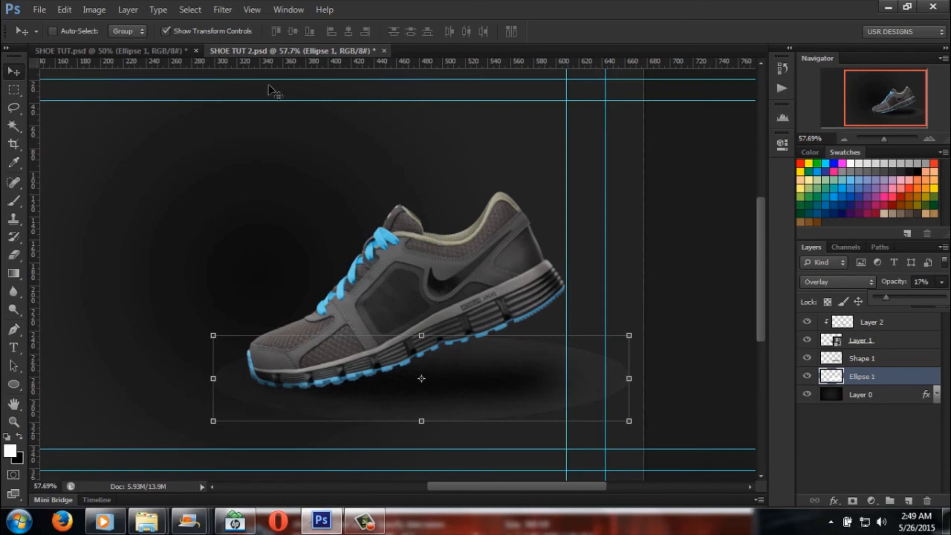
left_click(165, 52)
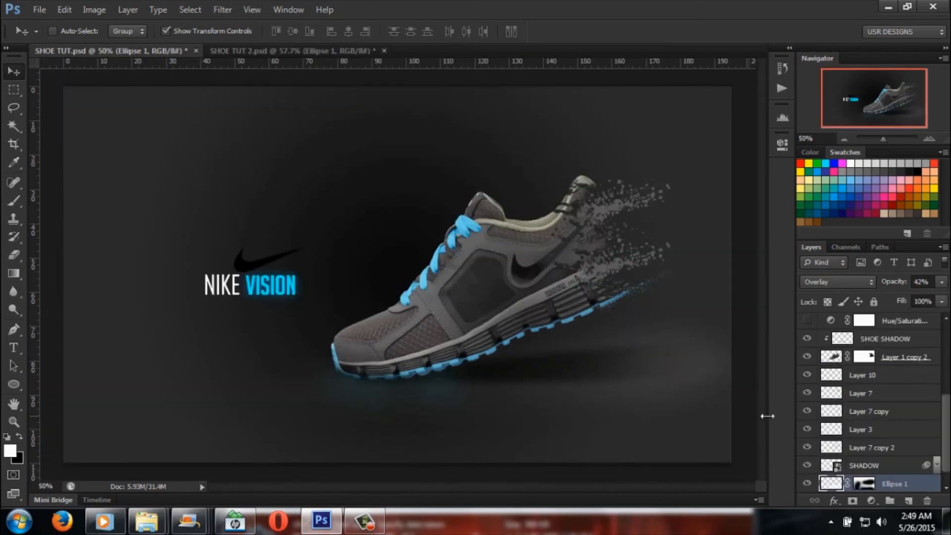
Step: Soften the ground ellipse on the Ellipse 1 layer in SHOE TUT 2.psd with a Gaussian Blur
left_click(249, 47)
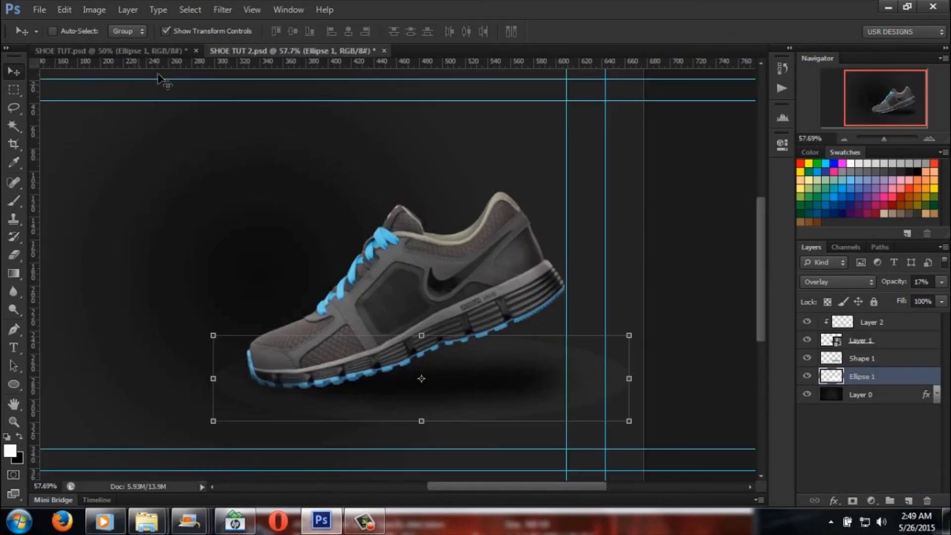
left_click(224, 9)
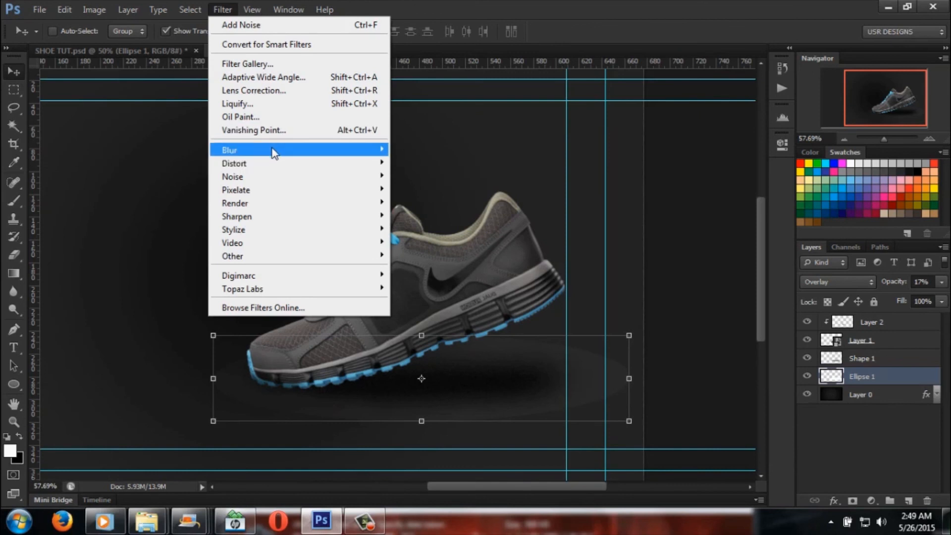
mouse_move(275, 151)
left_click(432, 248)
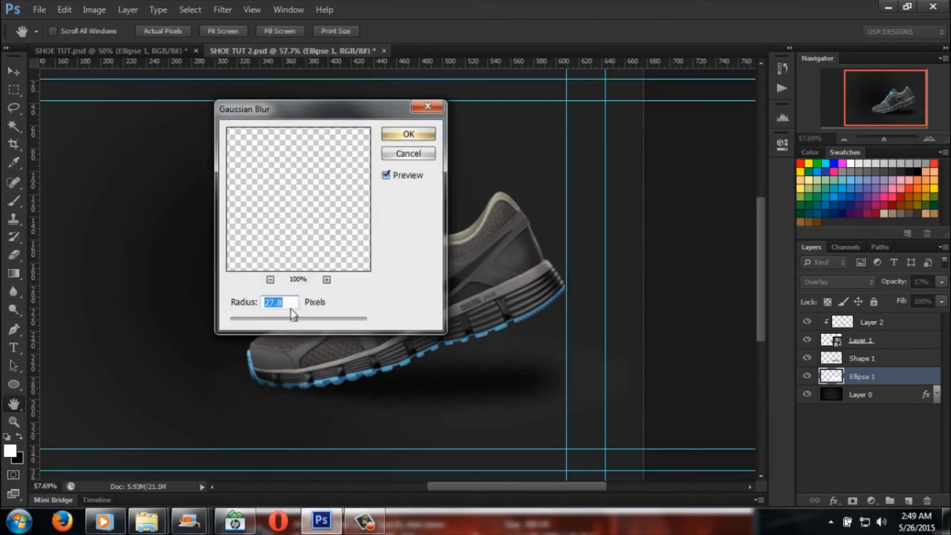
mouse_move(284, 322)
left_mouse_down()
mouse_move(269, 324)
mouse_move(288, 322)
left_mouse_up()
left_click_drag(283, 321, 279, 322)
left_click(417, 141)
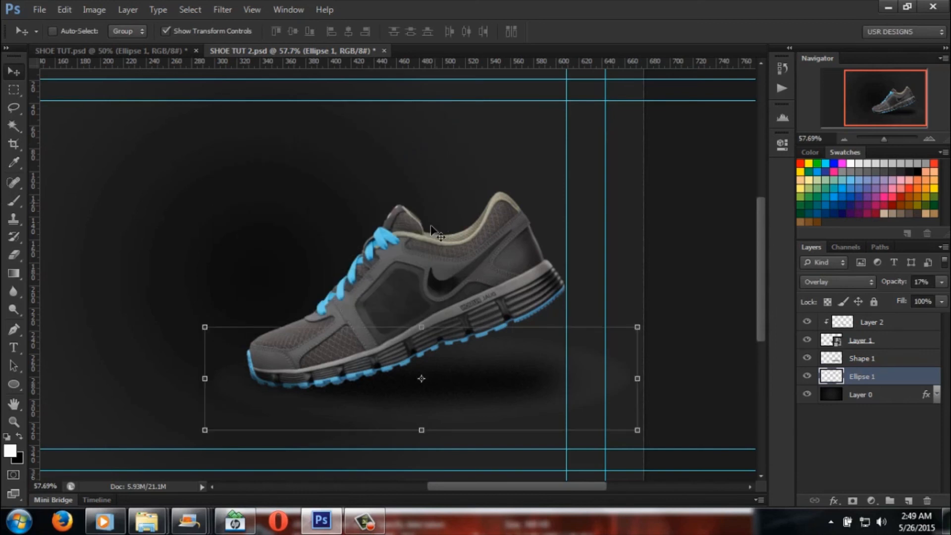
Step: Nudge the blurred ground ellipse slightly upward, try a stronger opacity, and settle Ellipse 1 at 17%
left_click_drag(545, 386, 546, 385)
left_click(941, 281)
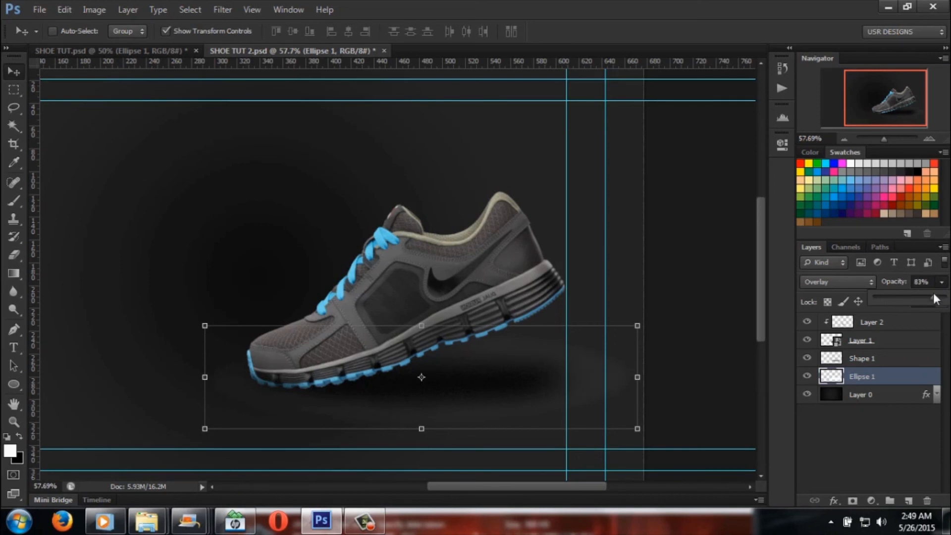
left_click_drag(890, 296, 886, 298)
Step: Fade the outer edges of the ground ellipse with a large soft Eraser, reducing the brush from 500 to 300 px
left_click(14, 255)
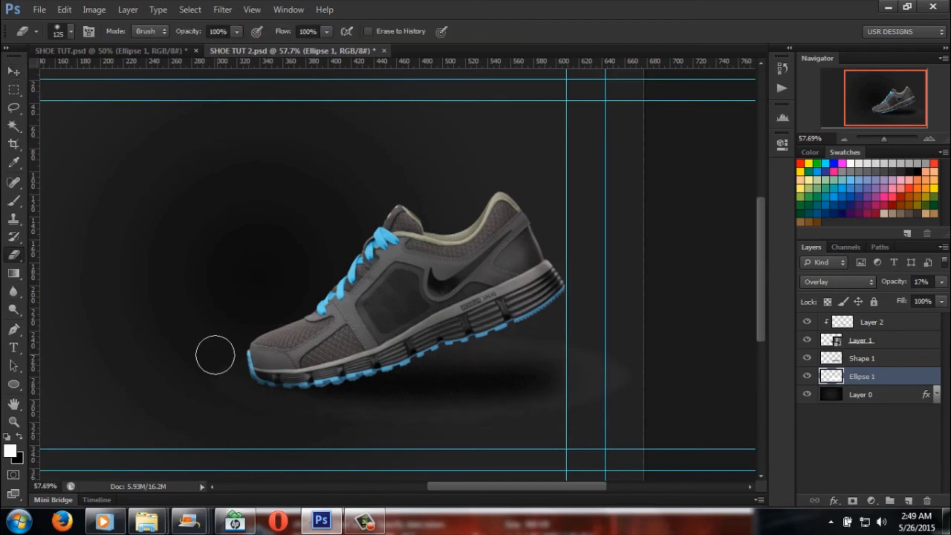
key("bracketright")
key("bracketright")
key("bracketright")
key("bracketright")
key("bracketright")
key("bracketright")
key("bracketright")
key("bracketright")
key("bracketright")
key("bracketright")
key("bracketright")
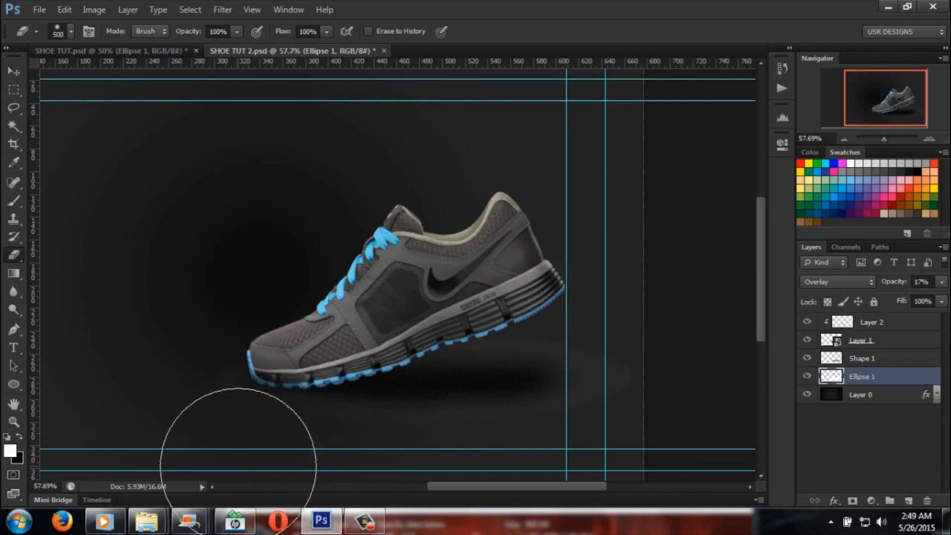
key("bracketleft")
key("bracketleft")
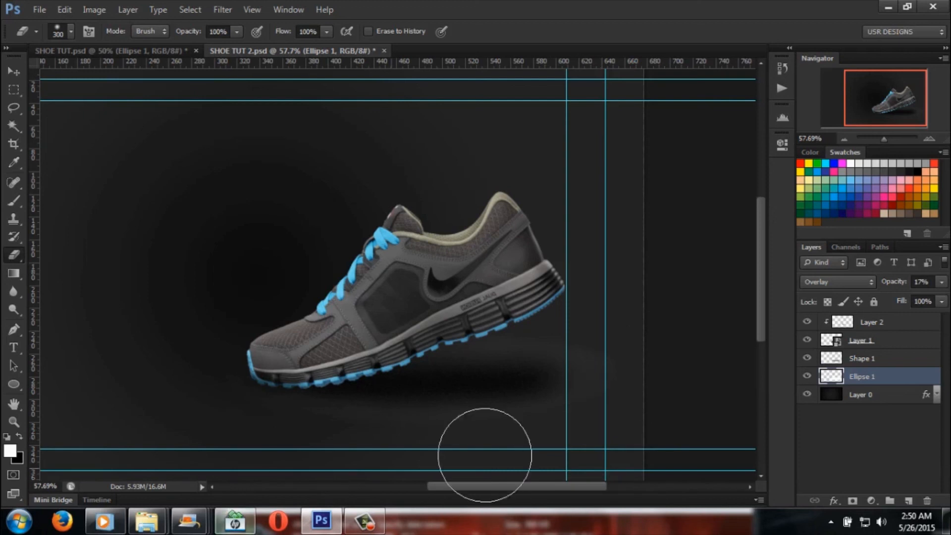
Step: Set Ellipse 1's opacity to 22% and the Shape 1 shadow layer's opacity to 75%
left_click(940, 283)
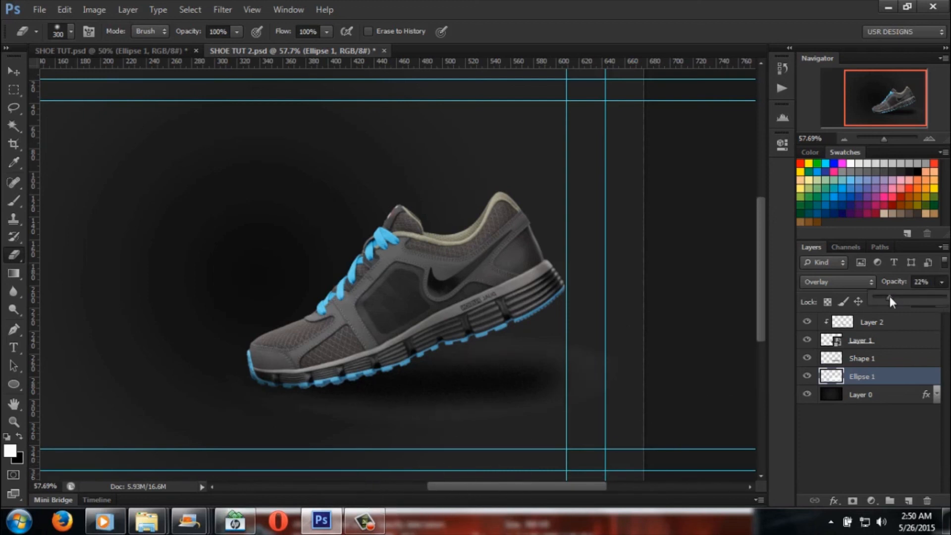
left_click(892, 364)
left_click(940, 300)
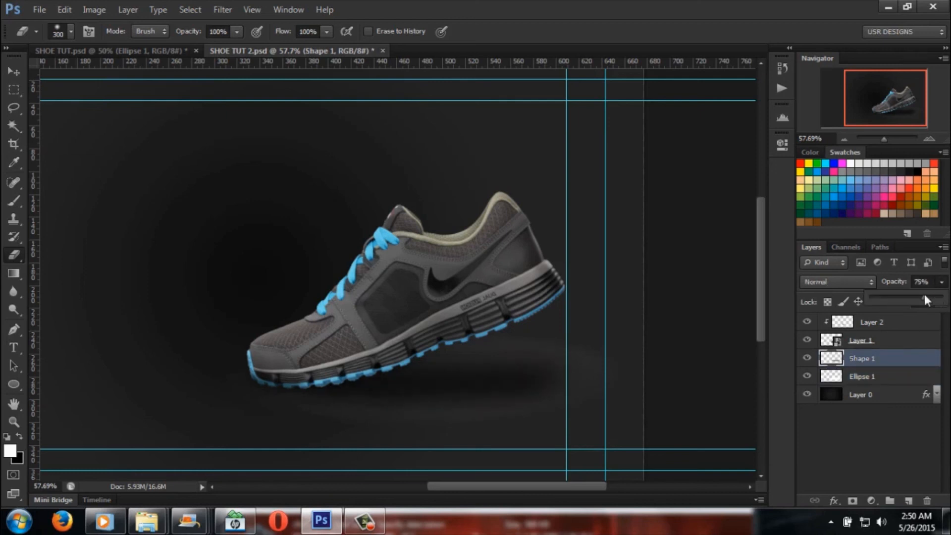
Step: Stretch the Shape 1 shadow horizontally toward the heel to about 103.21% width and apply the transformation
left_click(14, 72)
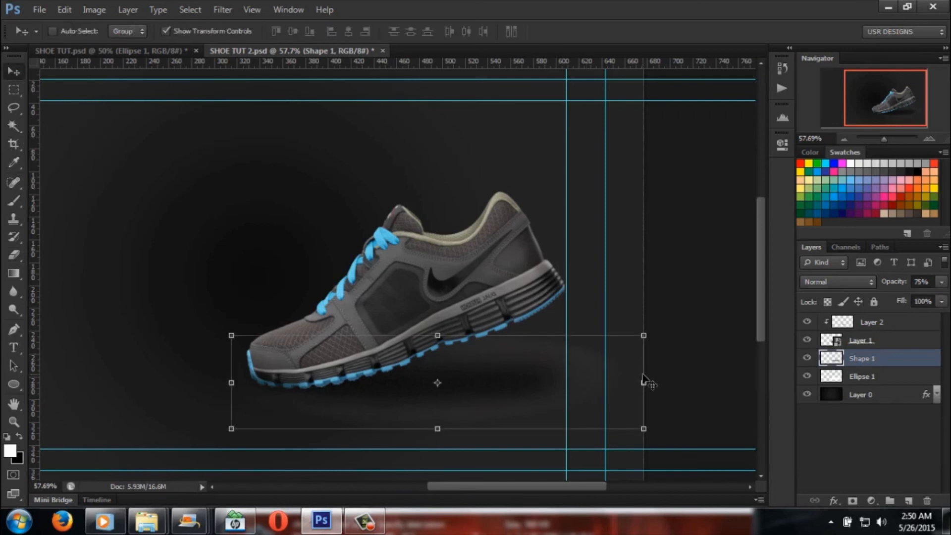
left_click_drag(643, 382, 657, 382)
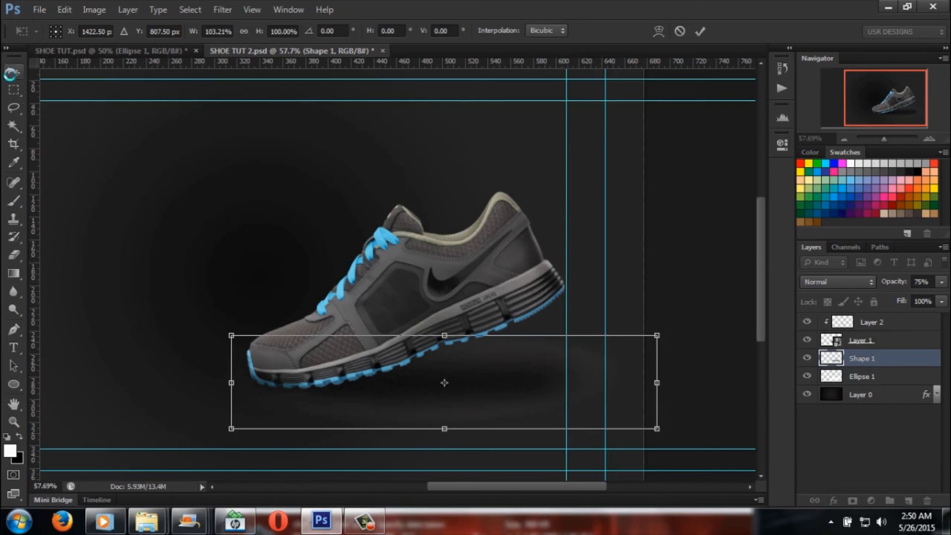
left_click(11, 73)
left_click(435, 207)
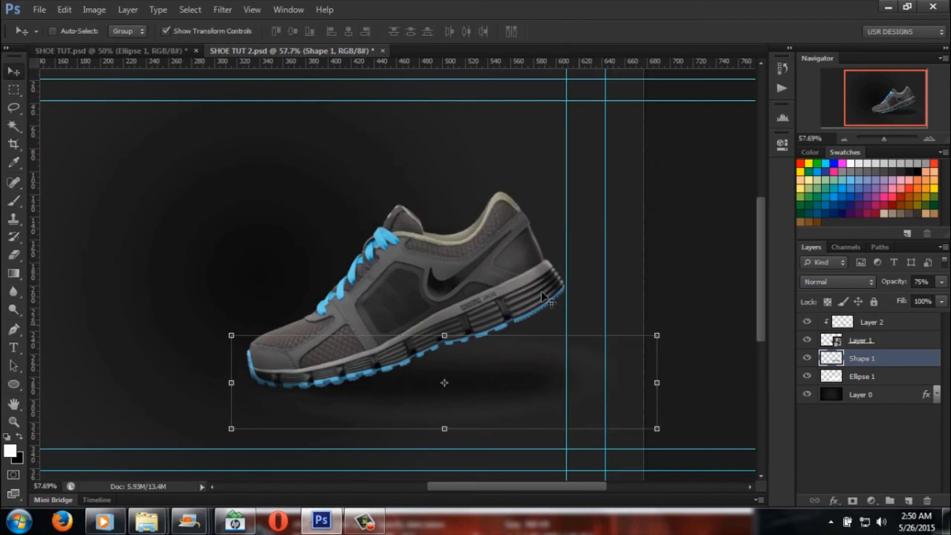
Step: Switch to the Rectangular Marquee tool and hide the guides to show the whole design unobstructed
left_click(13, 90)
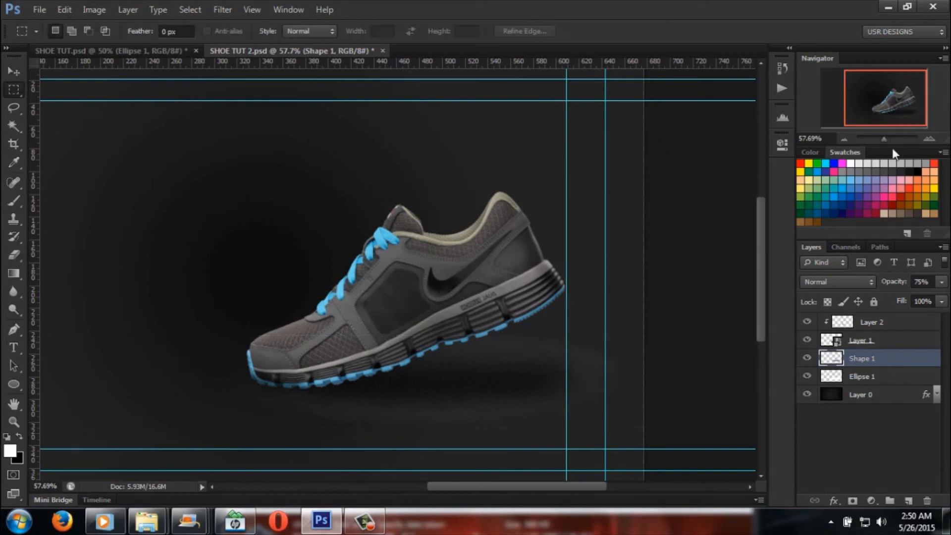
left_click_drag(884, 137, 882, 138)
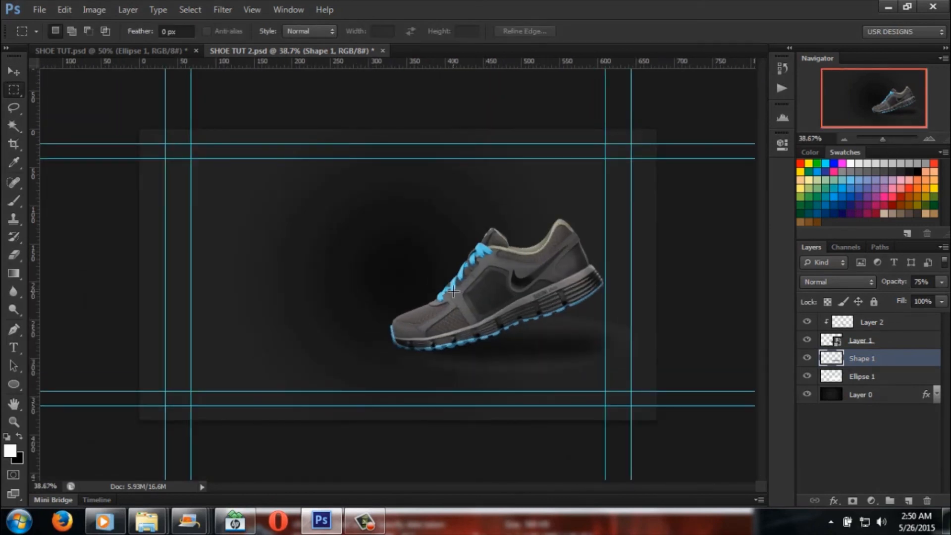
key("ctrl+semicolon")
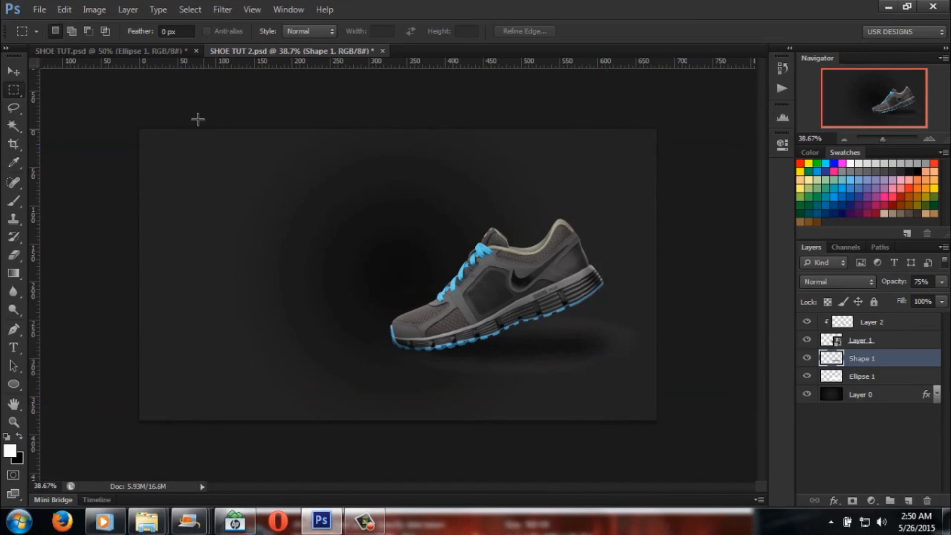
Step: Compare the shoe's shadow and ground light with the SHOE TUT.psd reference and return to SHOE TUT 2.psd
left_click(151, 51)
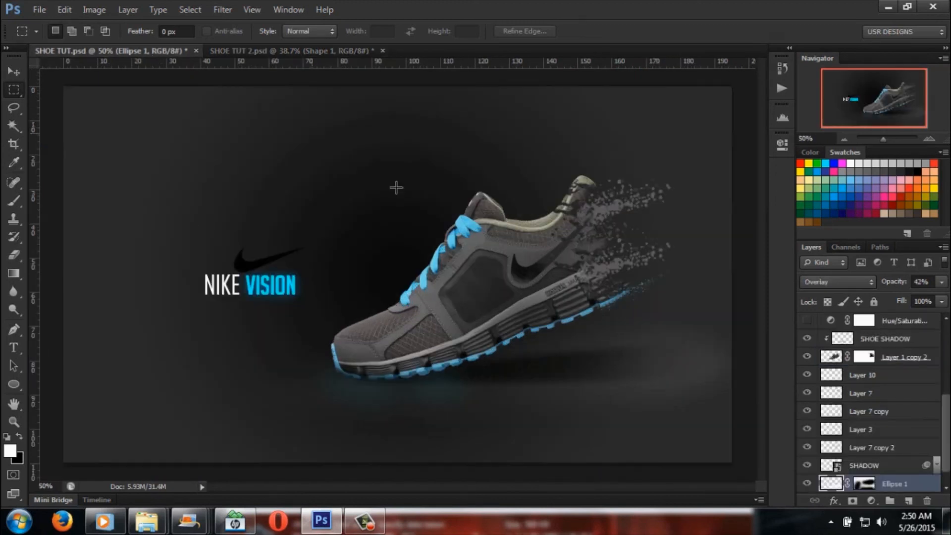
left_click(339, 51)
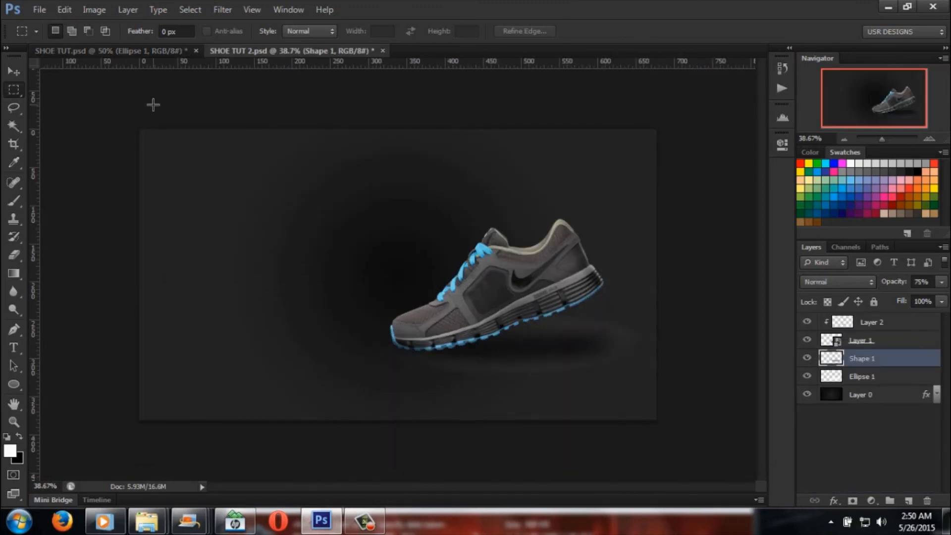
left_click(110, 52)
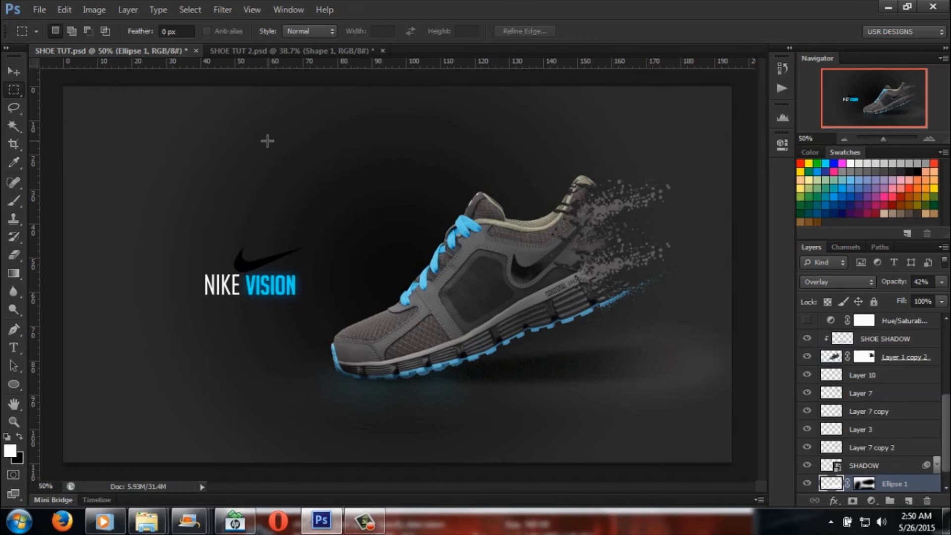
left_click(314, 52)
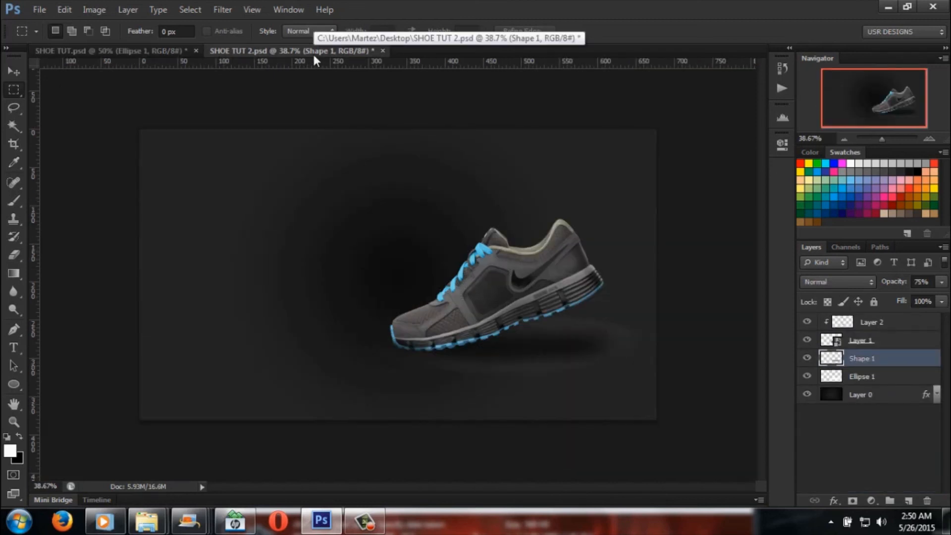